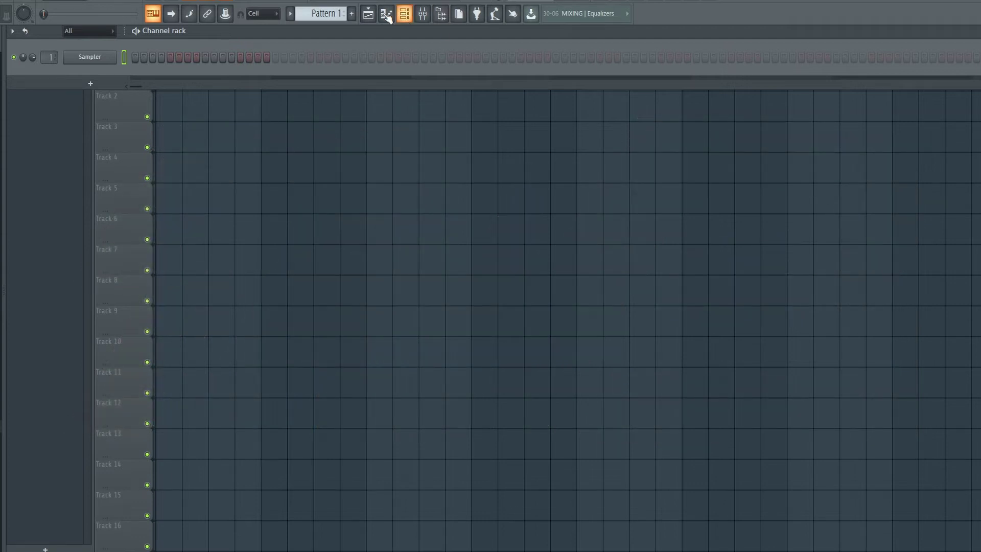
Step: Choose 150 BPM from the tempo presets menu on the toolbar
{"action": "right_click", "coordinate": [94, 77]}
{"action": "right_click", "coordinate": [117, 11]}
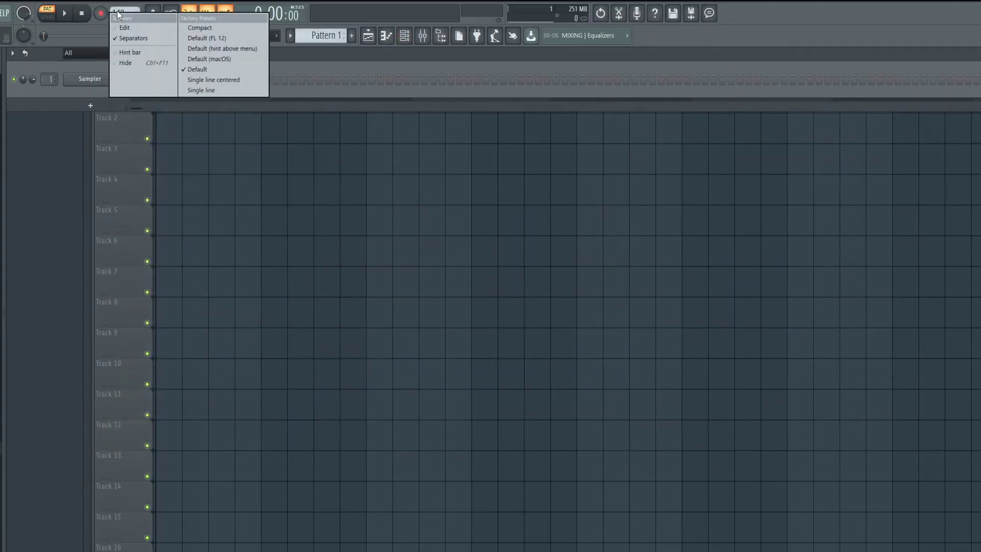
{"action": "left_click", "coordinate": [142, 12]}
{"action": "right_click", "coordinate": [123, 11]}
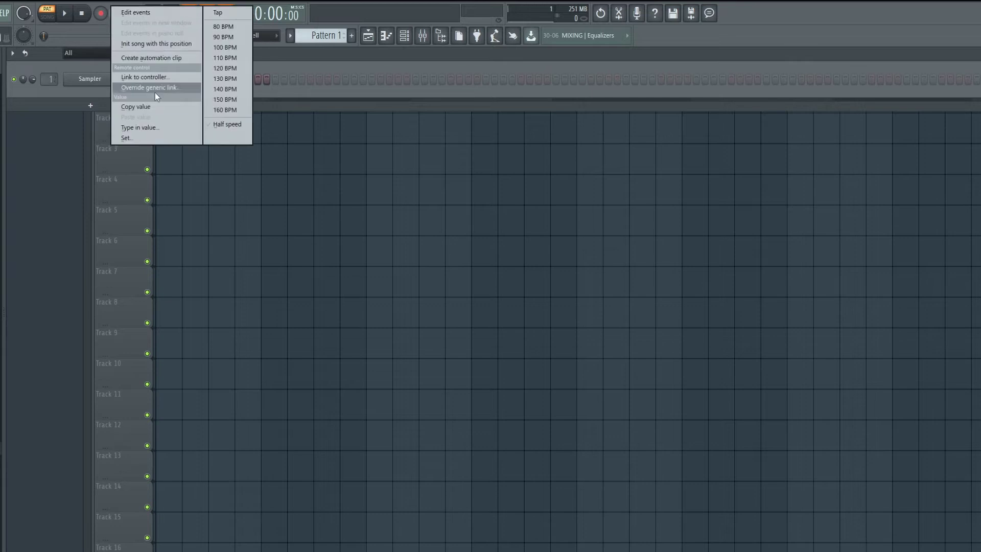
{"action": "left_click", "coordinate": [225, 92]}
{"action": "right_click", "coordinate": [90, 78]}
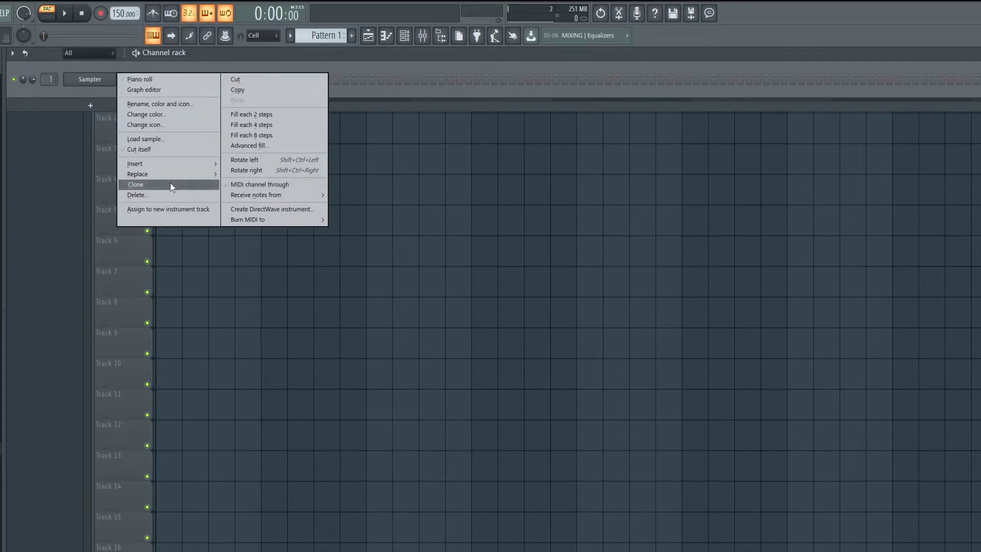
Step: Replace the Sampler with Serum and load the User preset 'gReezy bass1'
{"action": "mouse_move", "coordinate": [138, 174]}
{"action": "left_click", "coordinate": [255, 540]}
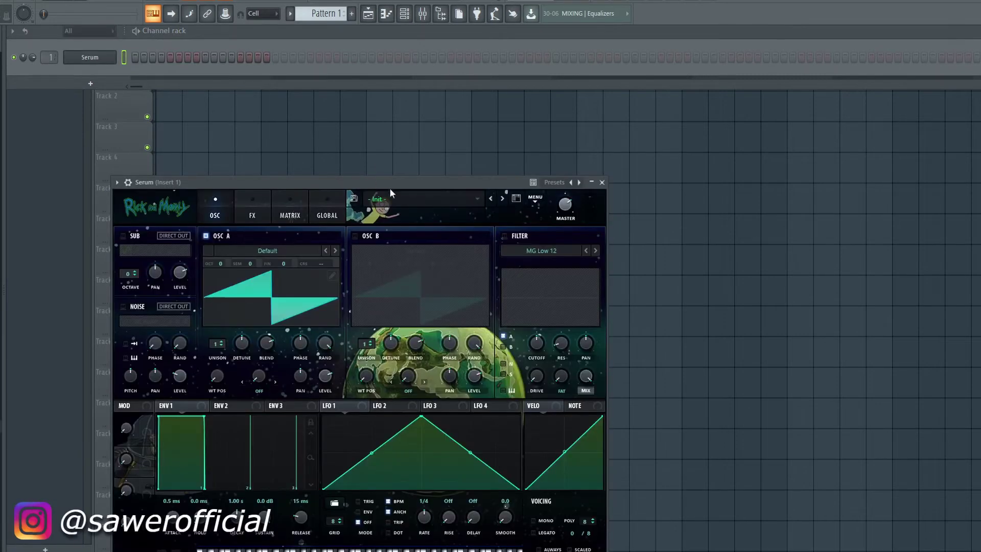
{"action": "mouse_move", "coordinate": [389, 188]}
{"action": "left_mouse_down"}
{"action": "mouse_move", "coordinate": [478, 114]}
{"action": "mouse_move", "coordinate": [536, 105]}
{"action": "left_mouse_up"}
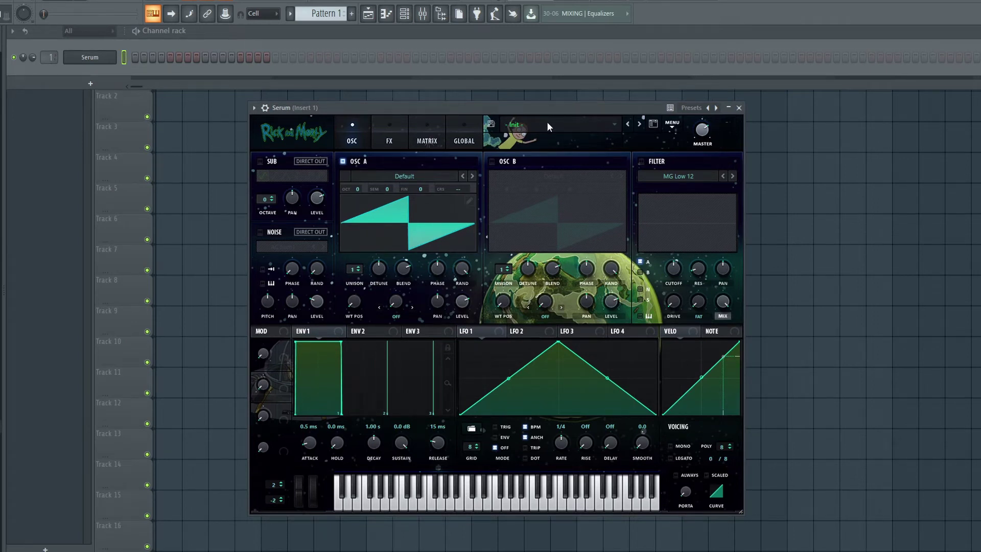
{"action": "left_click", "coordinate": [544, 122]}
{"action": "mouse_move", "coordinate": [582, 342]}
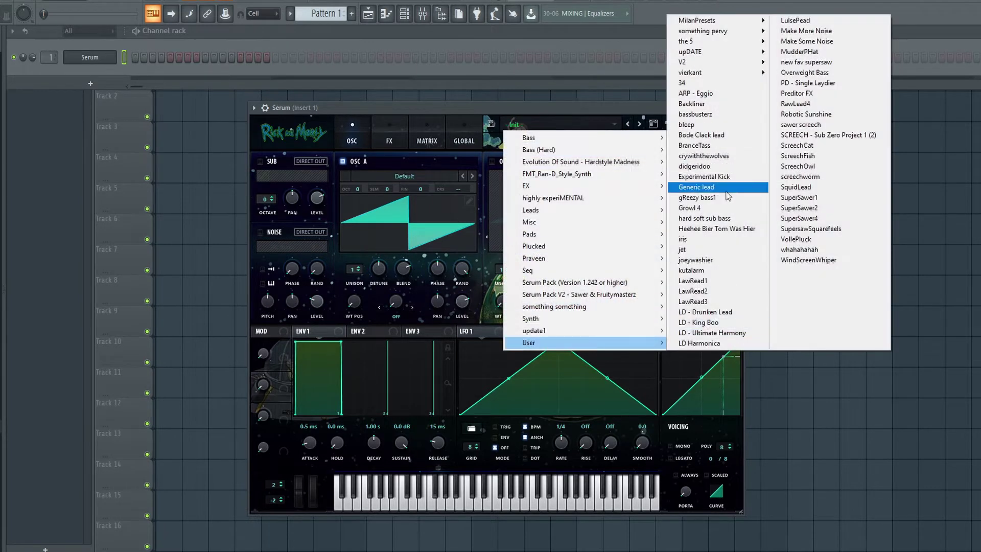
{"action": "left_click", "coordinate": [698, 198]}
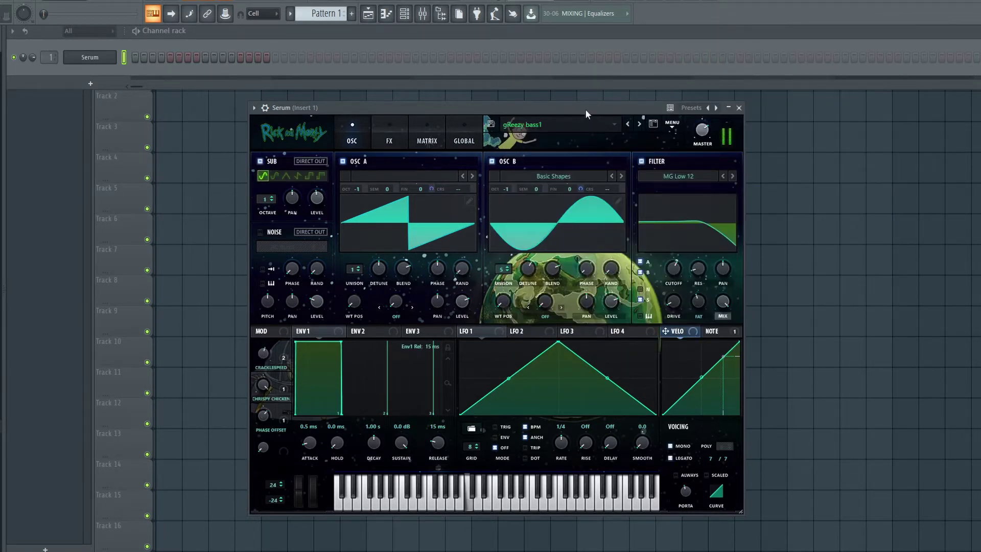
Step: Open the Serum piano roll, hide the velocity panel and set snap to 1/4 beat
{"action": "left_click", "coordinate": [439, 18]}
{"action": "left_click", "coordinate": [386, 15]}
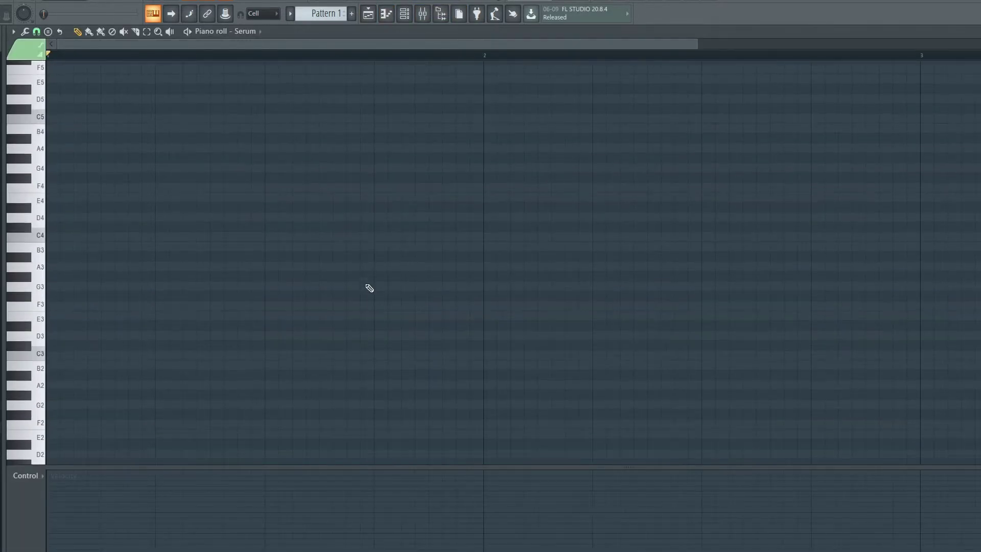
{"action": "left_click_drag", "start_coordinate": [346, 467], "coordinate": [346, 551]}
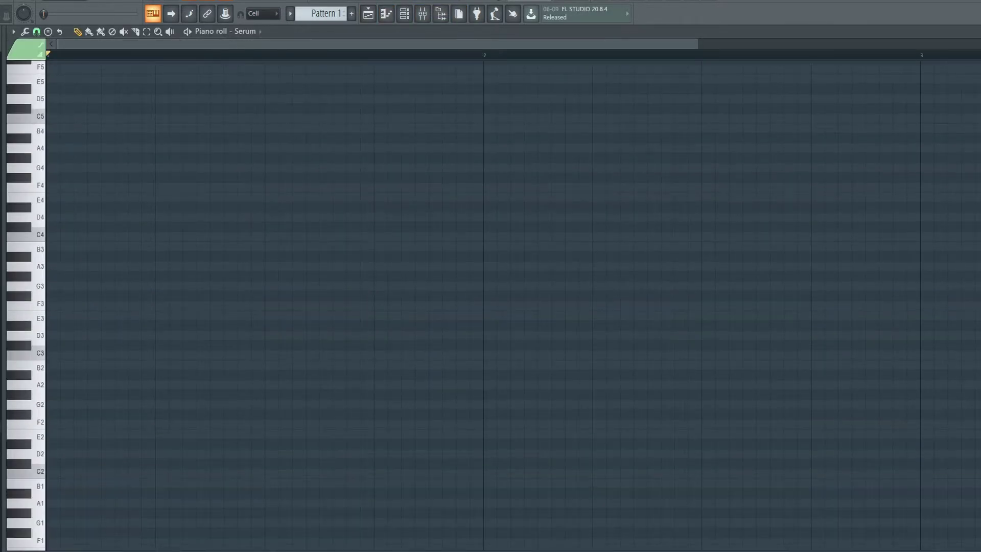
{"action": "left_click", "coordinate": [36, 32]}
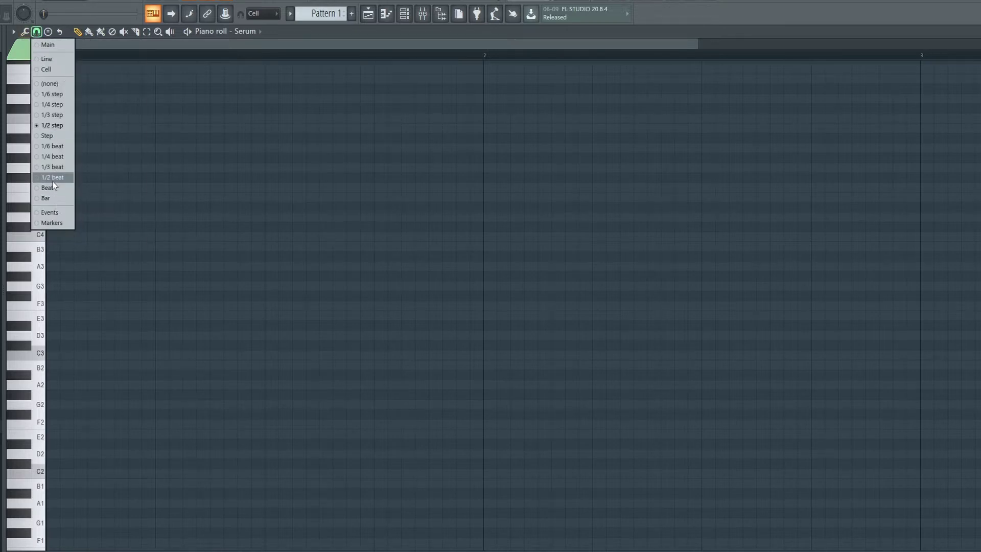
{"action": "left_click", "coordinate": [55, 157]}
{"action": "scroll", "coordinate": [103, 59], "scroll_direction": "down", "scroll_amount": 3}
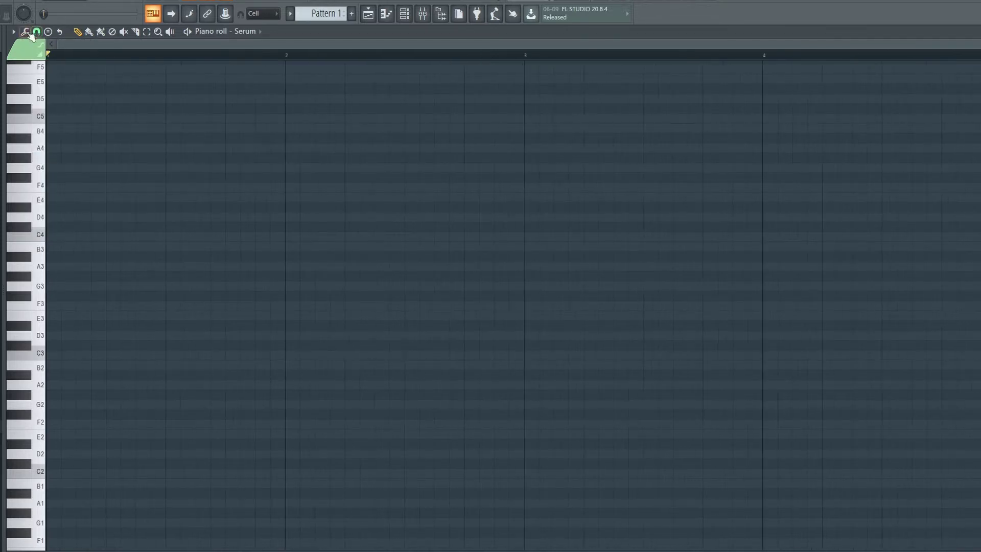
{"action": "left_click", "coordinate": [36, 32]}
{"action": "left_click", "coordinate": [58, 158]}
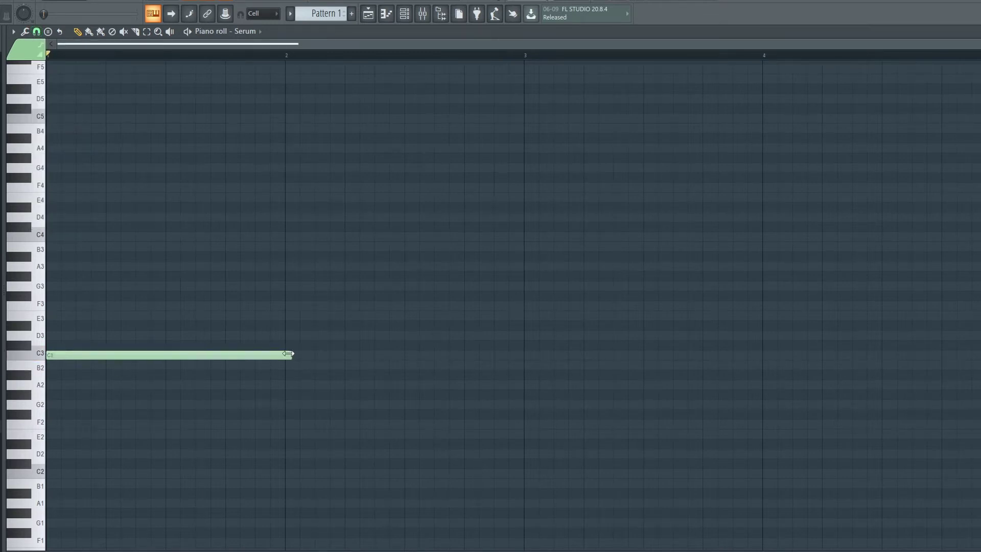
Step: Draw long A3, G3, F3 and E3 notes across bars 1–4
{"action": "left_click_drag", "start_coordinate": [264, 356], "coordinate": [234, 275]}
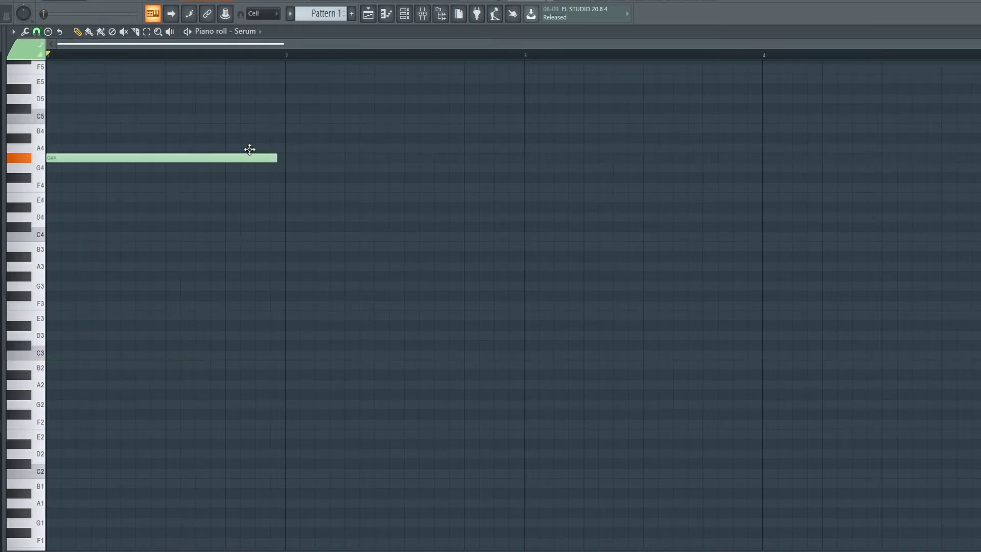
{"action": "scroll", "coordinate": [234, 280], "scroll_direction": "up", "scroll_amount": 1}
{"action": "key", "text": "space"}
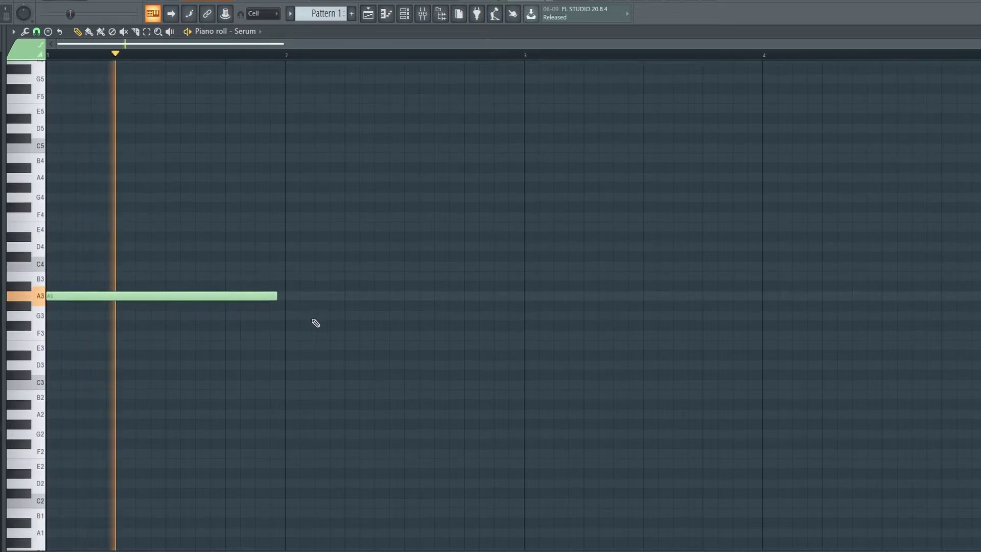
{"action": "left_click", "coordinate": [290, 317]}
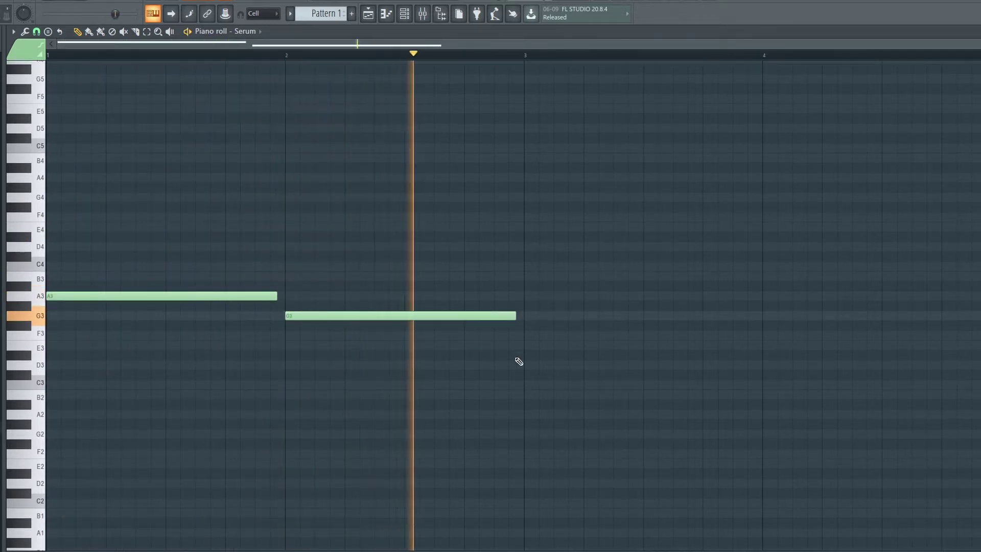
{"action": "left_click", "coordinate": [527, 346]}
{"action": "left_click_drag", "start_coordinate": [525, 346], "coordinate": [525, 335]}
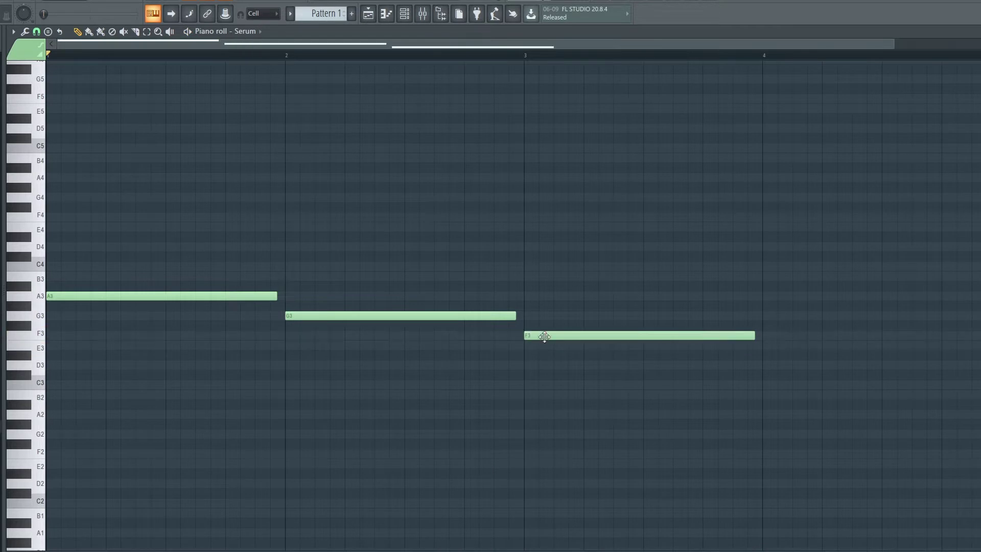
{"action": "key", "text": "space"}
{"action": "left_click", "coordinate": [764, 346]}
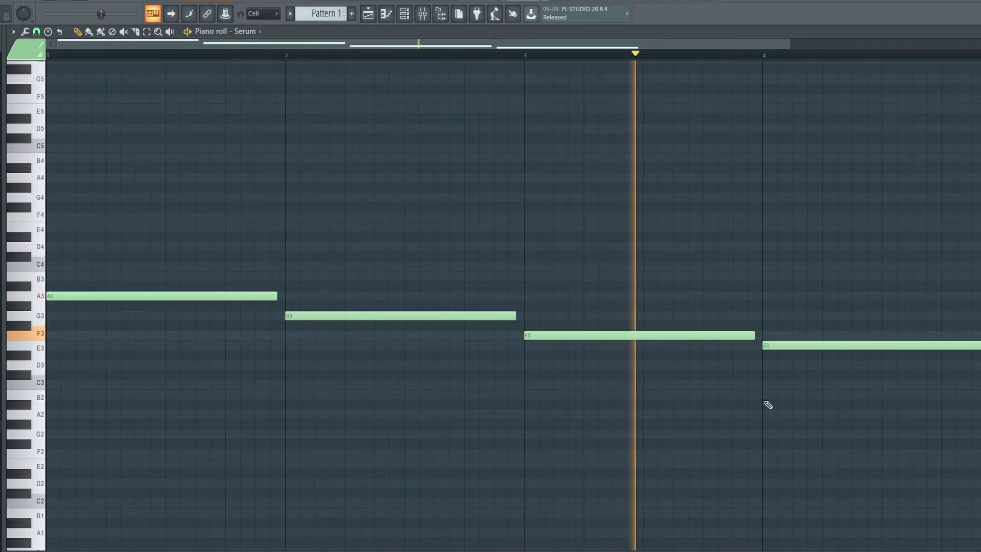
{"action": "scroll", "coordinate": [702, 50], "scroll_direction": "down", "scroll_amount": 2}
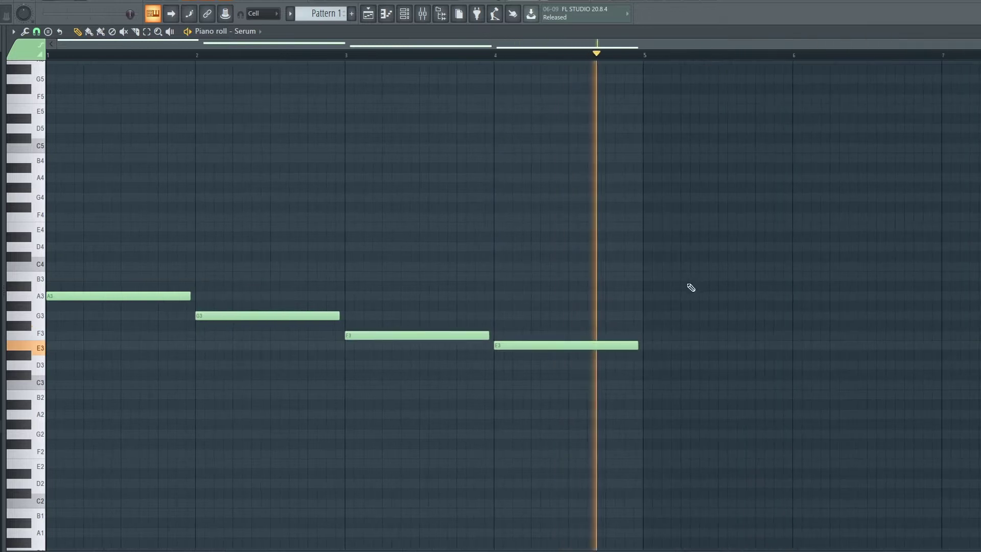
{"action": "key", "text": "space"}
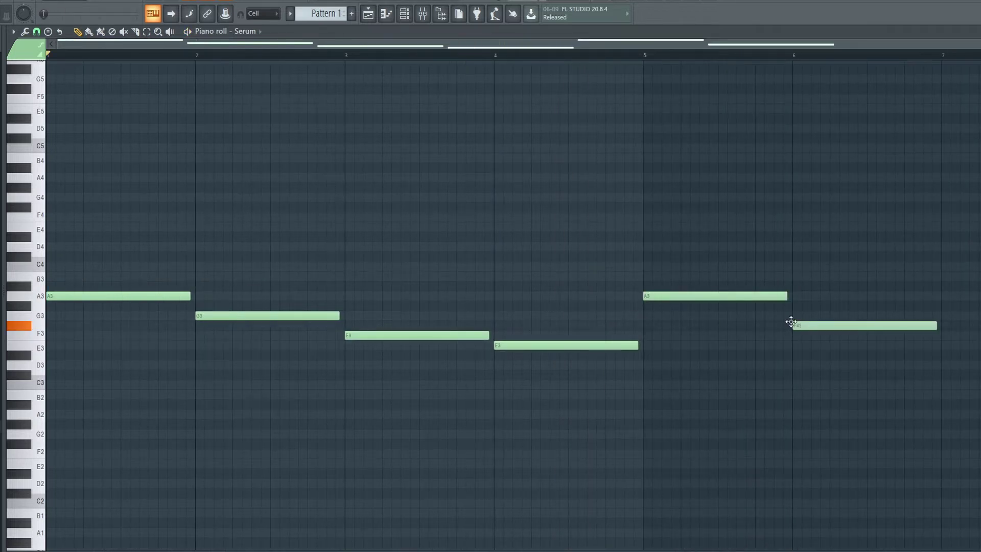
Step: Add a C4 note in bar 7 and a short E4 note late in bar 4
{"action": "left_click", "coordinate": [675, 254]}
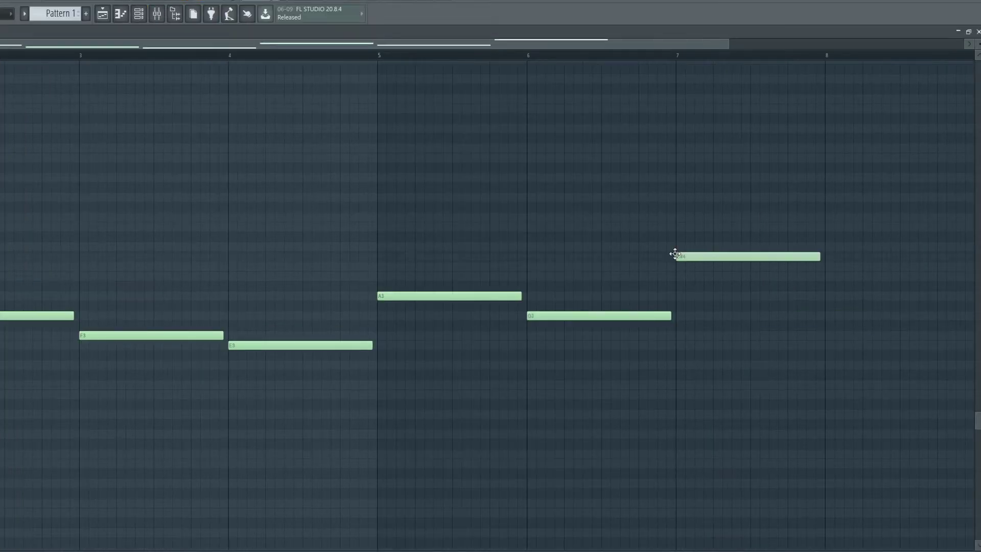
{"action": "left_click_drag", "start_coordinate": [675, 257], "coordinate": [676, 266]}
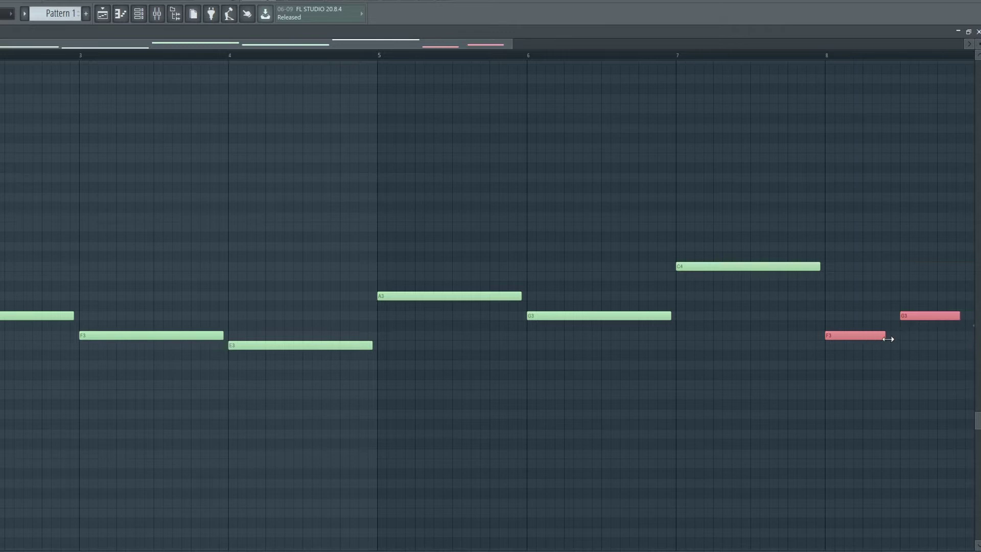
{"action": "key", "text": "ctrl+a"}
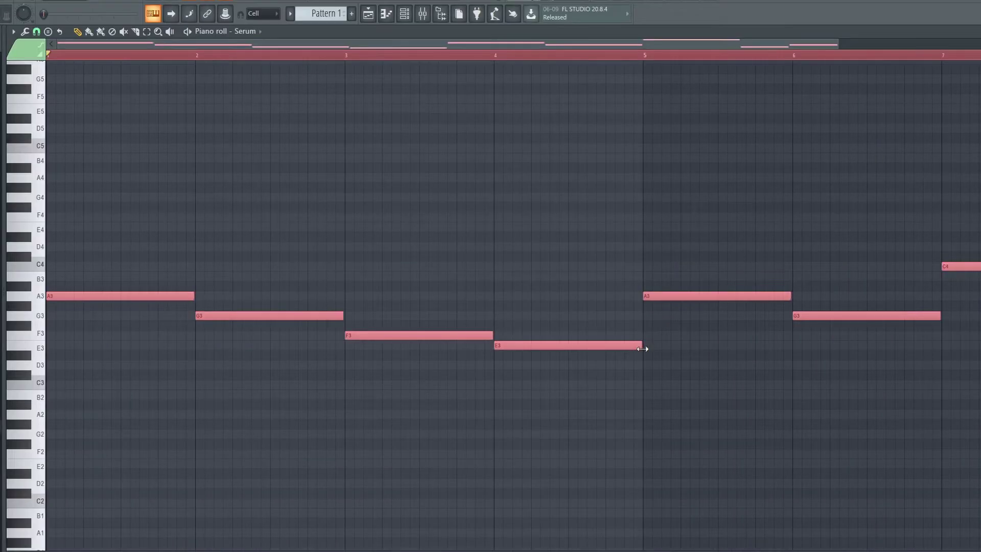
{"action": "key", "text": "space"}
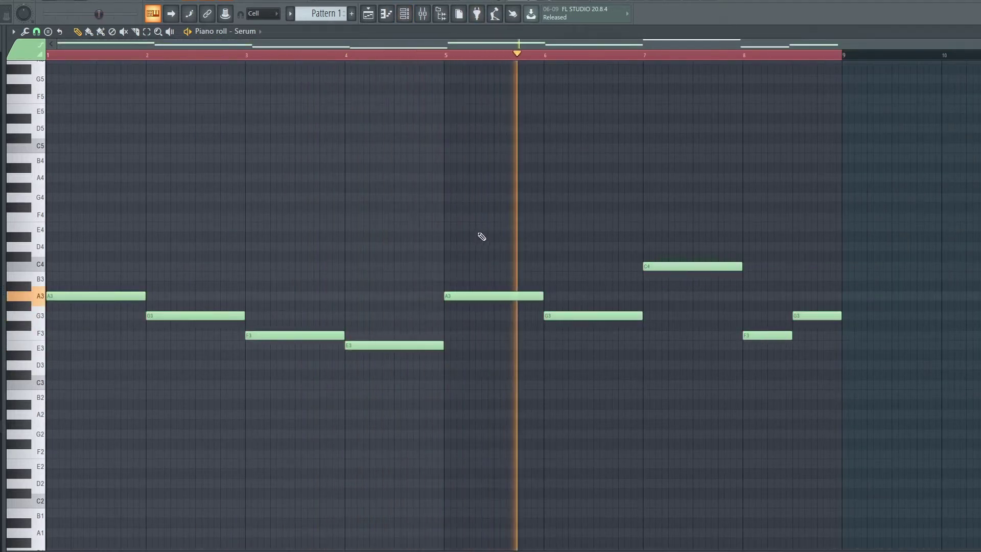
{"action": "left_click", "coordinate": [401, 205]}
{"action": "left_click_drag", "start_coordinate": [393, 222], "coordinate": [392, 227]}
{"action": "key", "text": "space"}
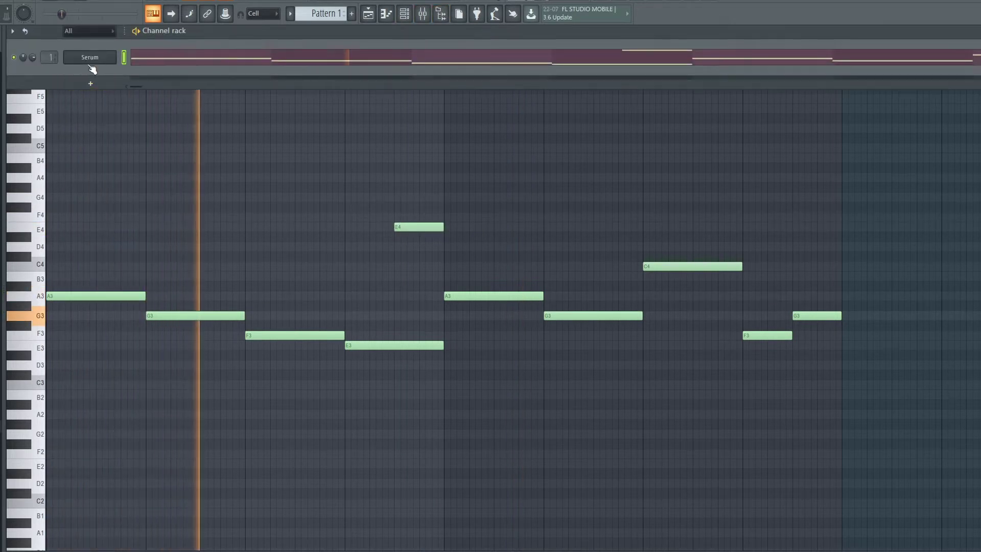
Step: Add Serum with the 'Make More Noise' preset, enable filter A, and open its piano roll
{"action": "left_click", "coordinate": [84, 535]}
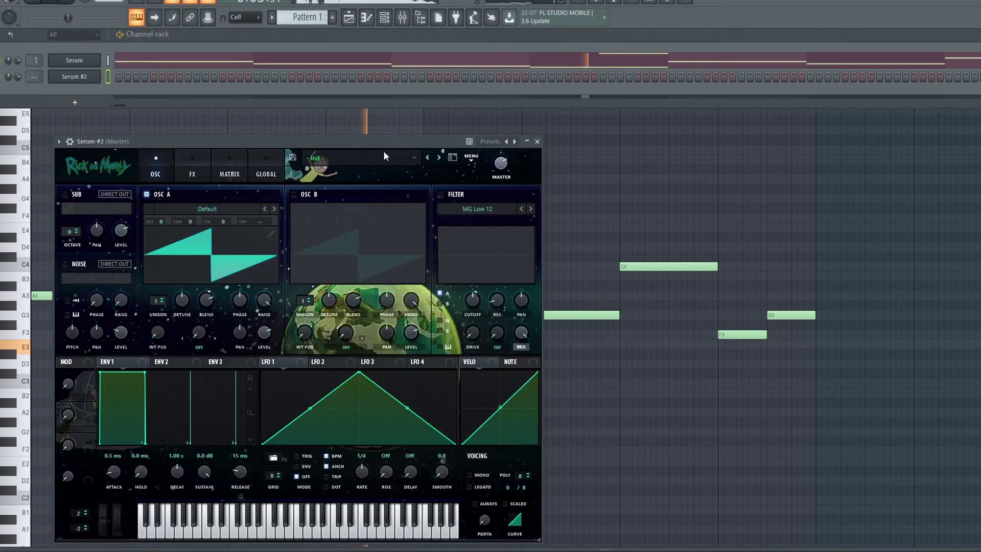
{"action": "left_click", "coordinate": [384, 157]}
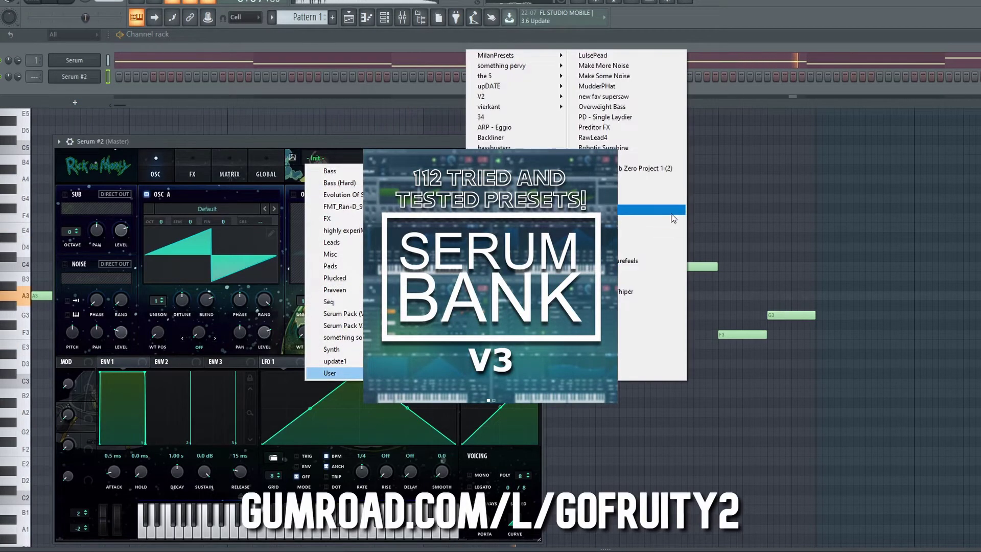
{"action": "left_click", "coordinate": [604, 65]}
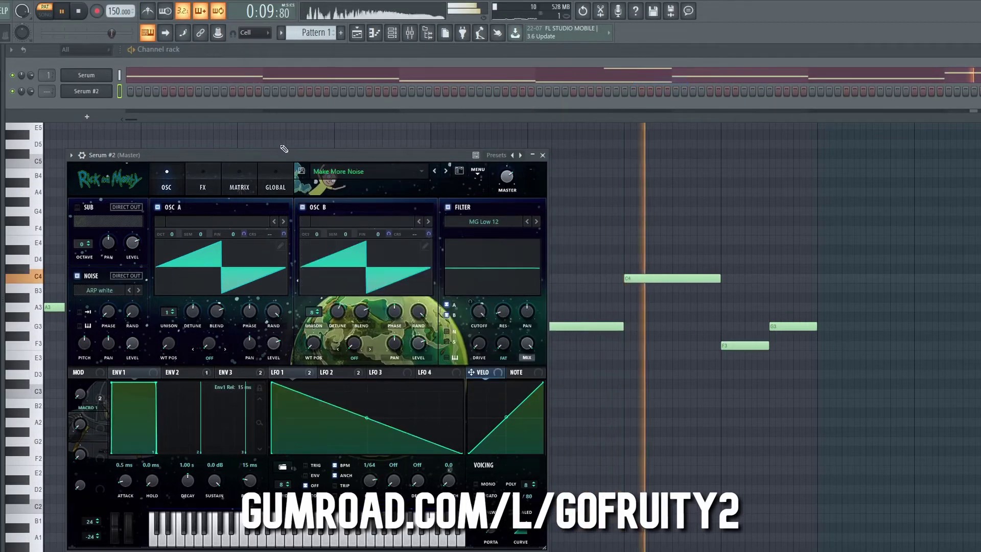
{"action": "left_click", "coordinate": [448, 305]}
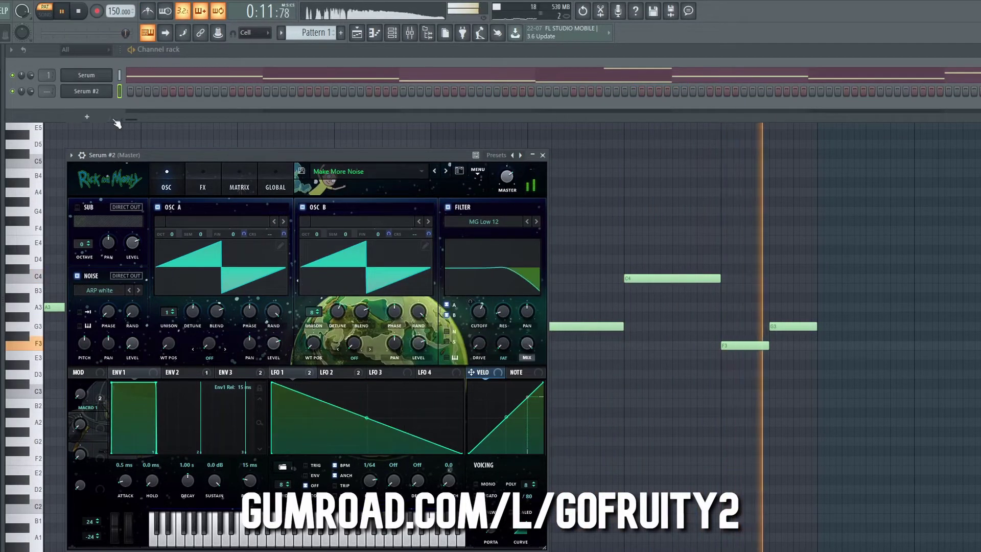
{"action": "key", "text": "space"}
{"action": "key", "text": "space"}
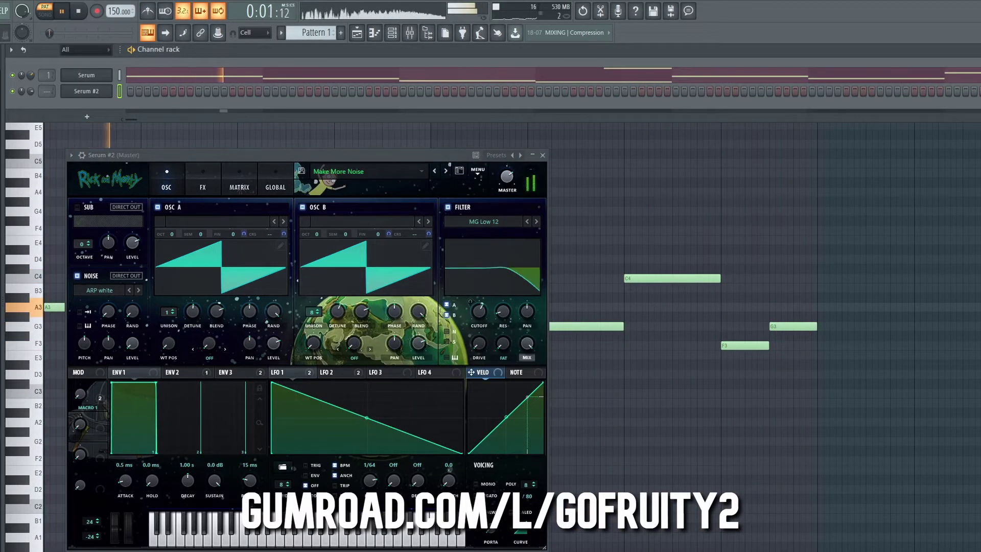
{"action": "key", "text": "F7"}
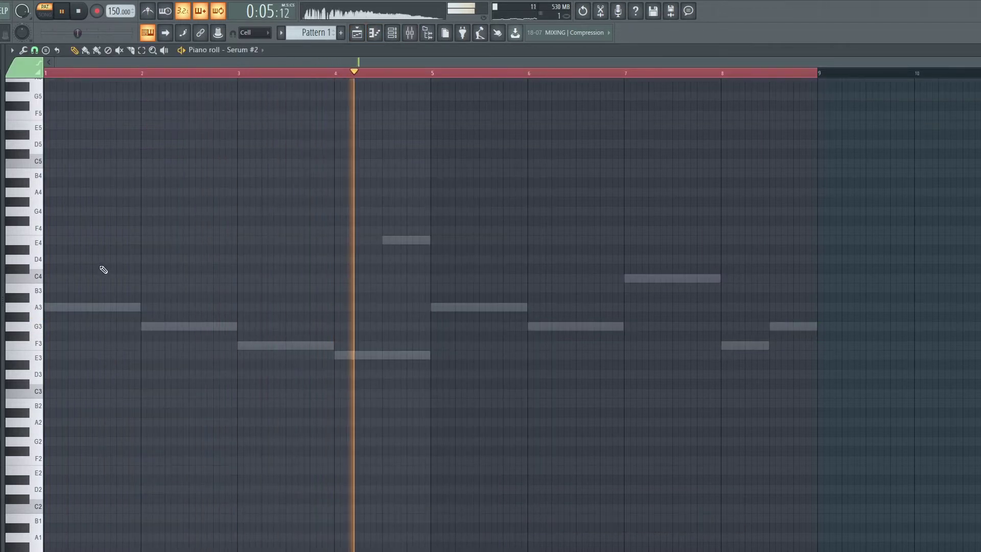
{"action": "scroll", "coordinate": [78, 63], "scroll_direction": "up", "scroll_amount": 3}
Step: Try a short C6 stab, delete it, and place a short E5 near the bar start
{"action": "key", "text": "space"}
{"action": "key", "text": "space"}
{"action": "scroll", "coordinate": [87, 182], "scroll_direction": "up", "scroll_amount": 2}
{"action": "left_click_drag", "start_coordinate": [88, 222], "coordinate": [13, 223]}
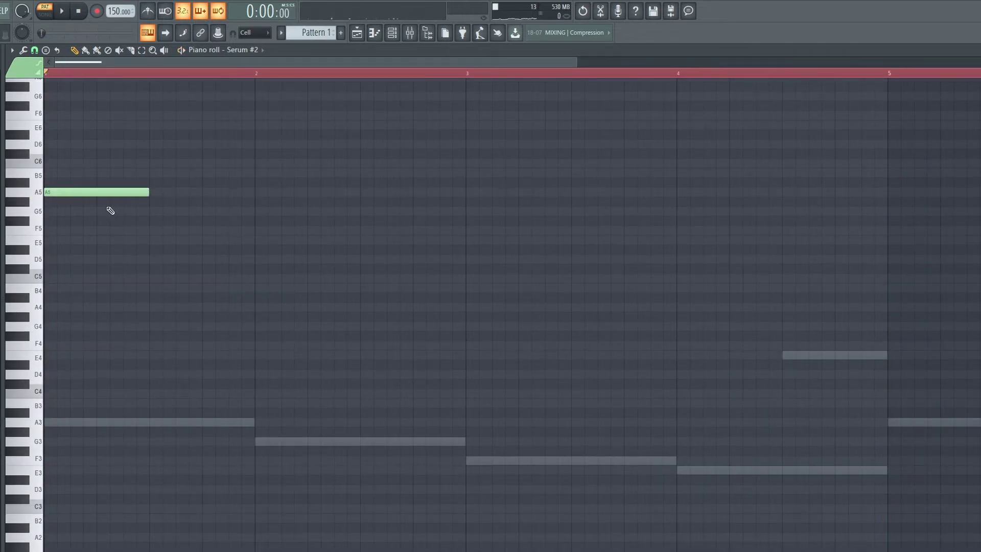
{"action": "left_click_drag", "start_coordinate": [87, 195], "coordinate": [115, 164]}
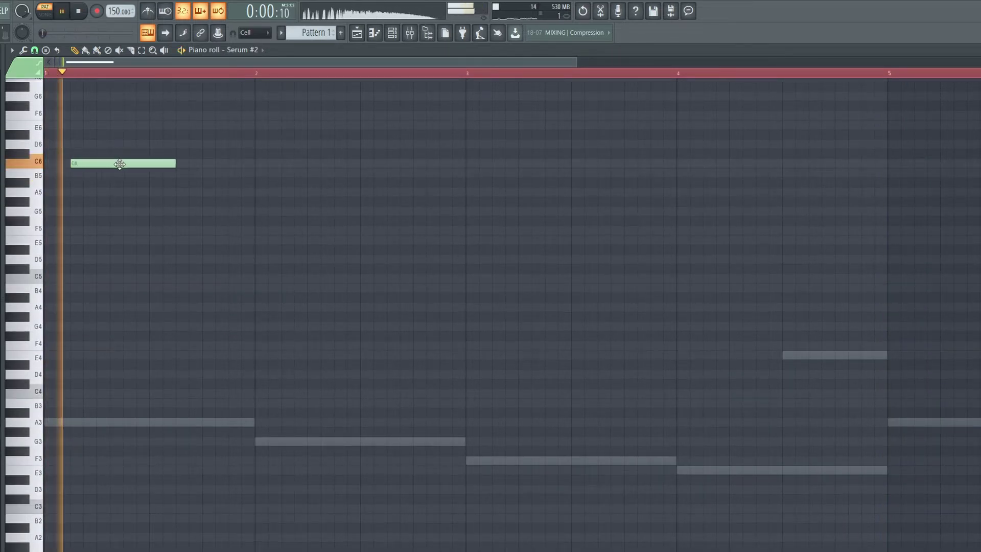
{"action": "left_click_drag", "start_coordinate": [175, 164], "coordinate": [87, 163]}
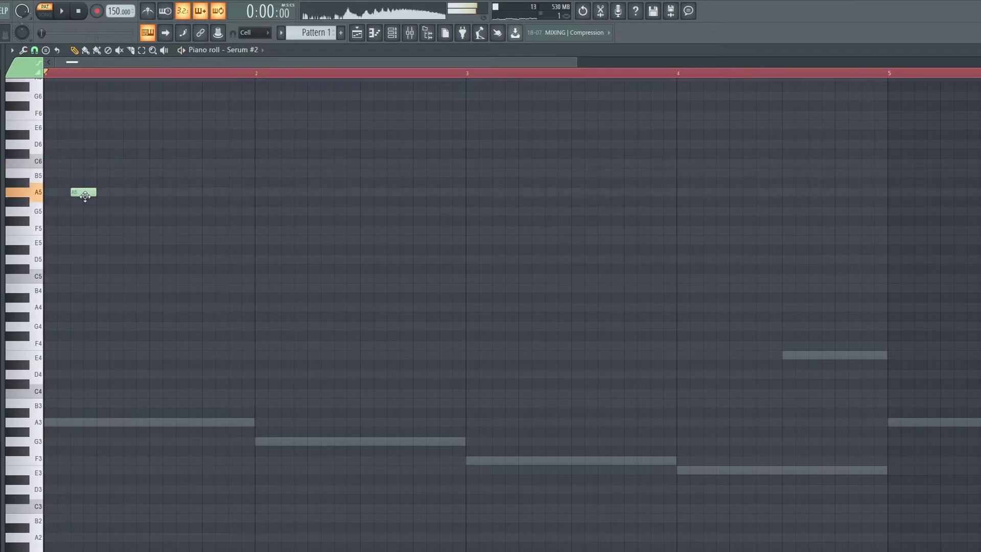
{"action": "right_click", "coordinate": [88, 193]}
{"action": "left_click", "coordinate": [76, 243]}
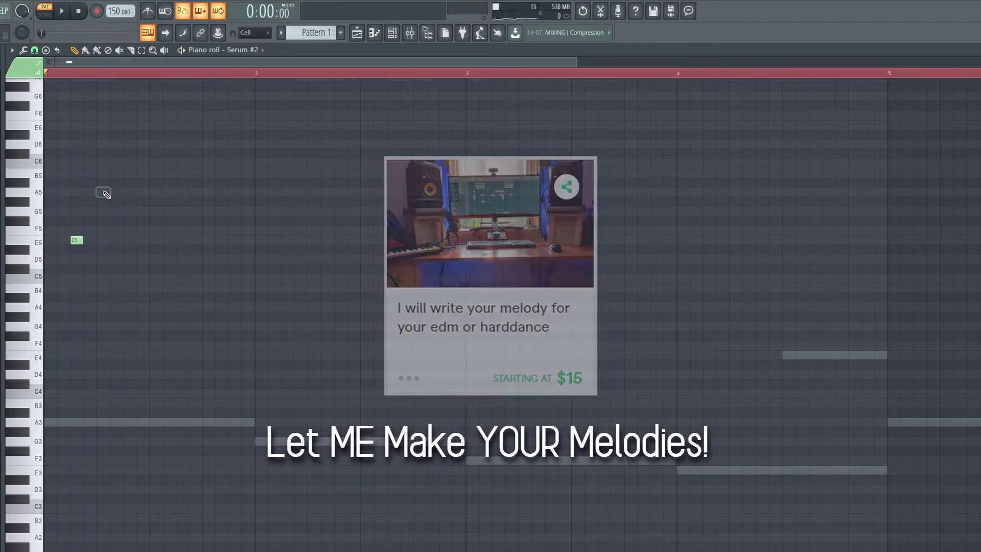
Step: Switch to a finer snap grid and add the following B5 and C6 notes
{"action": "left_click", "coordinate": [35, 49]}
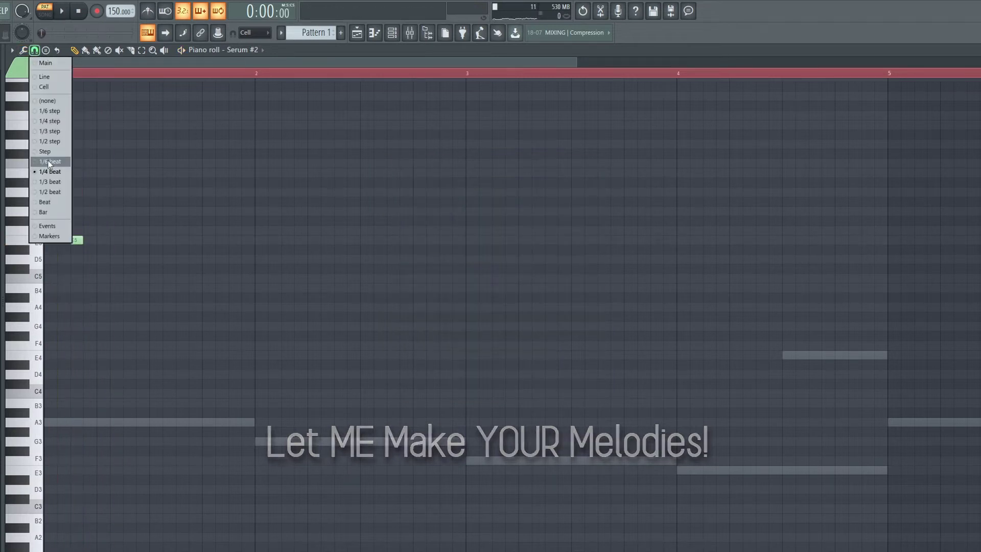
{"action": "left_click", "coordinate": [48, 160]}
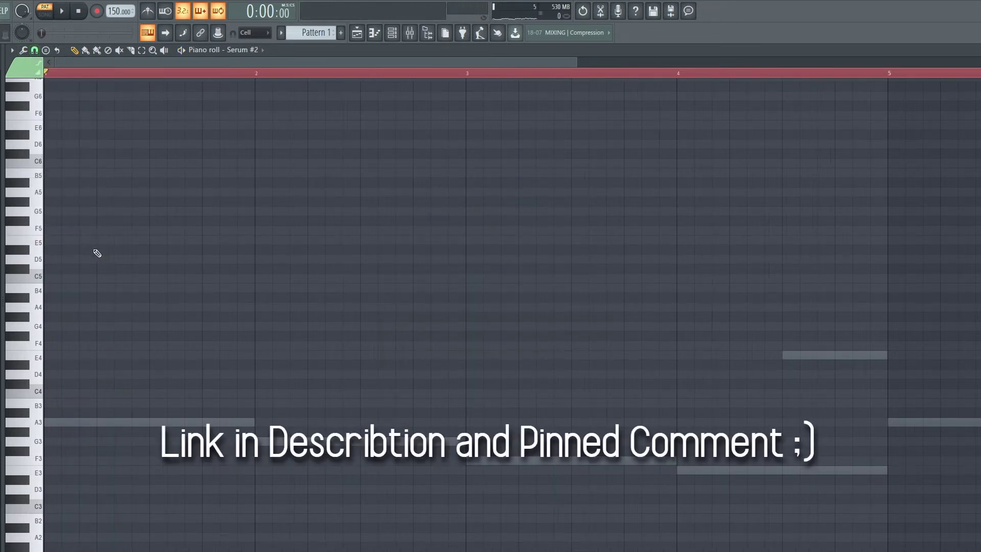
{"action": "left_click", "coordinate": [85, 241]}
{"action": "key", "text": "space"}
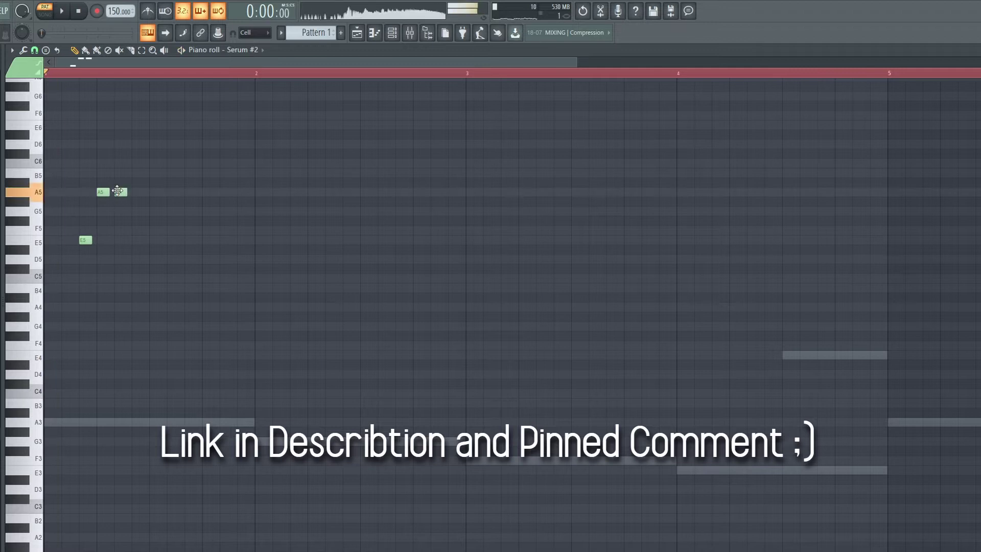
{"action": "left_click", "coordinate": [34, 49]}
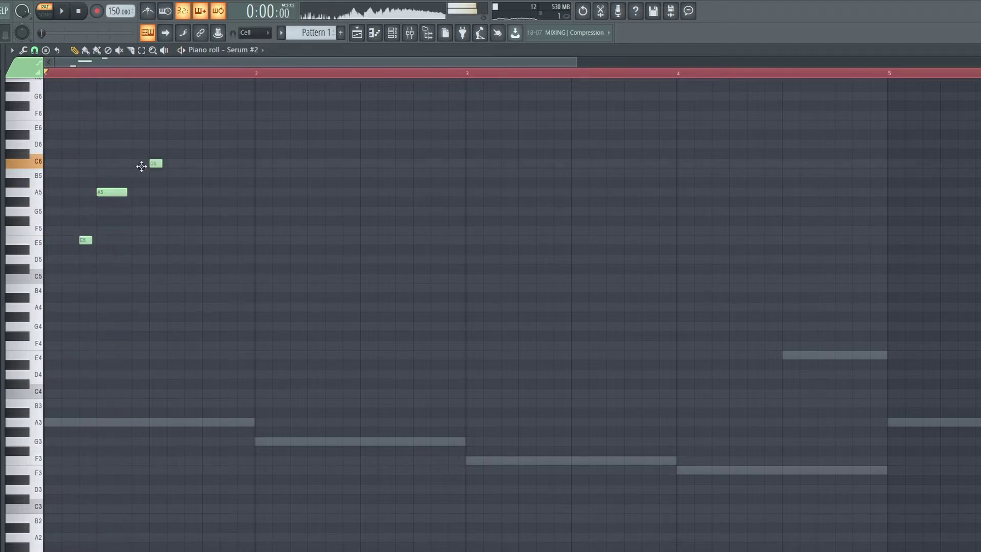
{"action": "left_click_drag", "start_coordinate": [156, 163], "coordinate": [139, 174]}
{"action": "key", "text": "space"}
{"action": "left_click", "coordinate": [152, 163]}
{"action": "key", "text": "space"}
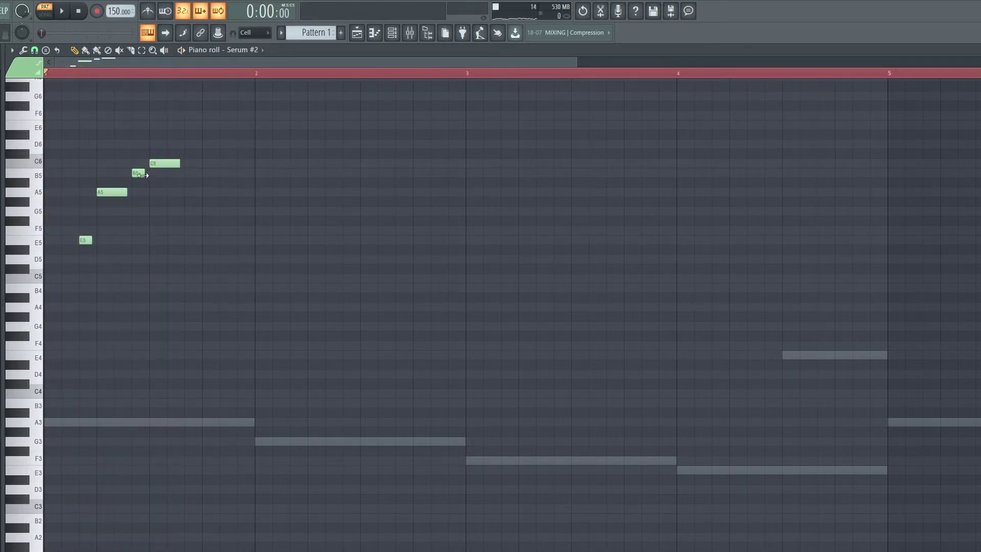
Step: Lengthen the A5 note and draw a longer high note in bar 2
{"action": "left_click_drag", "start_coordinate": [217, 192], "coordinate": [232, 192]}
{"action": "key", "text": "space"}
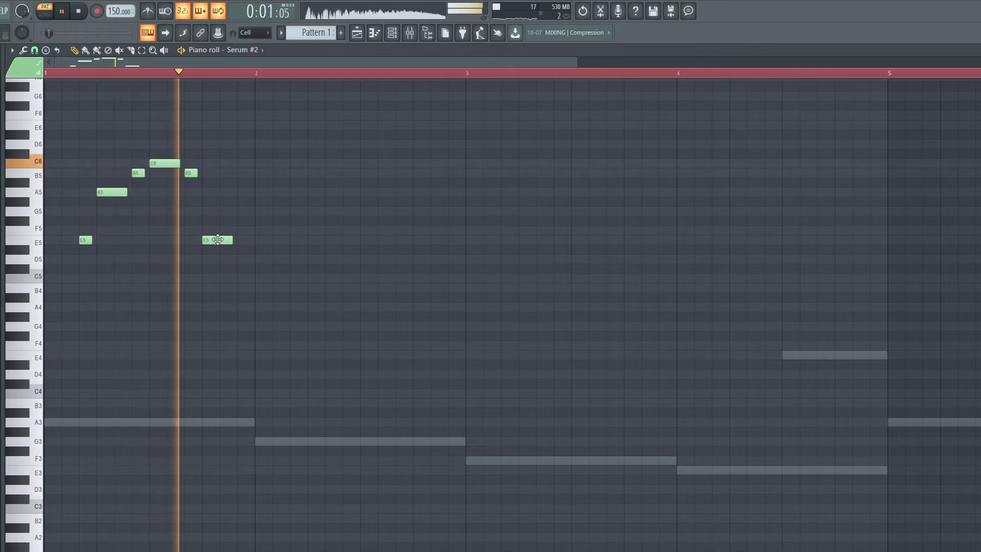
{"action": "key", "text": "space"}
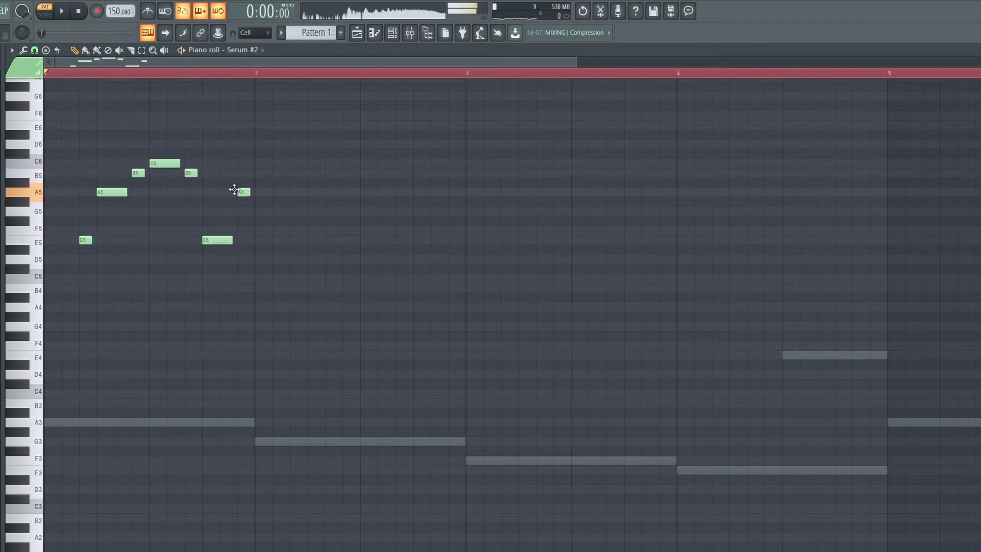
{"action": "key", "text": "space"}
{"action": "scroll", "coordinate": [235, 190], "scroll_direction": "up", "scroll_amount": 2}
{"action": "key", "text": "space"}
{"action": "key", "text": "space"}
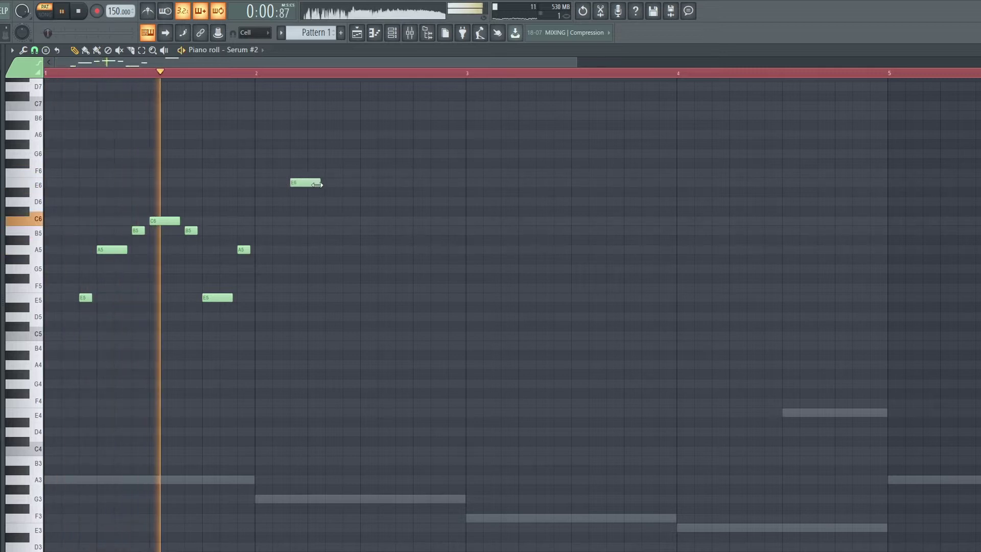
{"action": "left_click_drag", "start_coordinate": [303, 182], "coordinate": [312, 181]}
{"action": "key", "text": "space"}
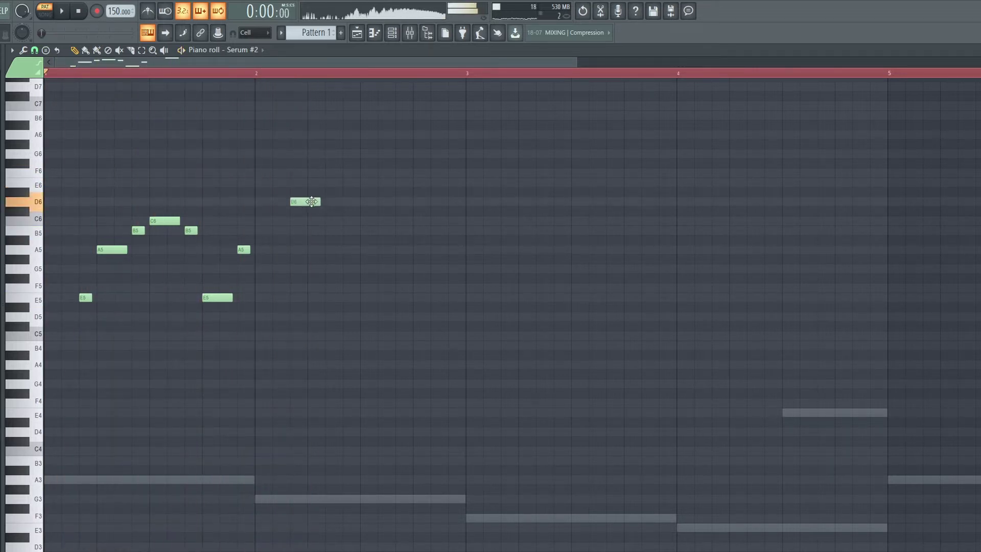
{"action": "key", "text": "space"}
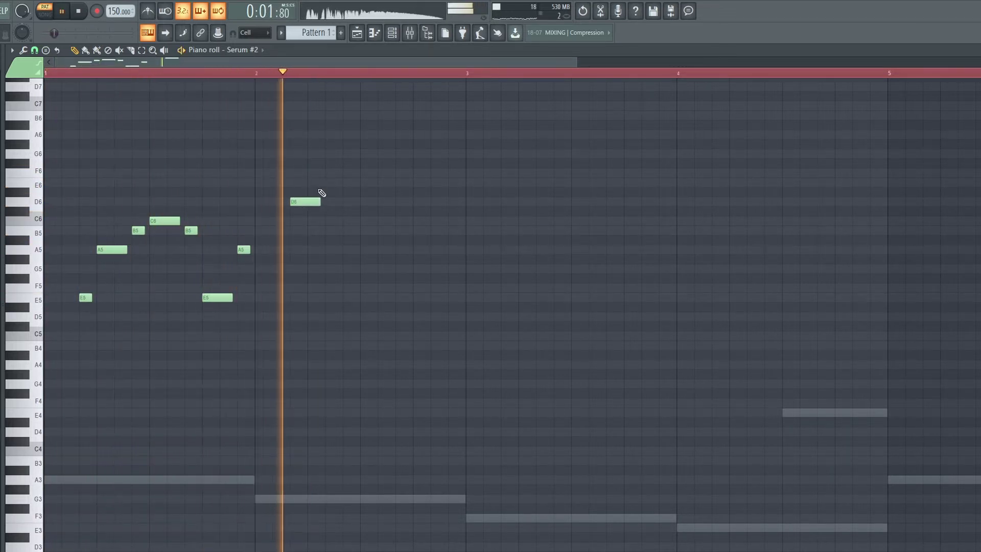
Step: Inspect the D6 note's properties and add another D6 note in bar 2
{"action": "double_click", "coordinate": [297, 202]}
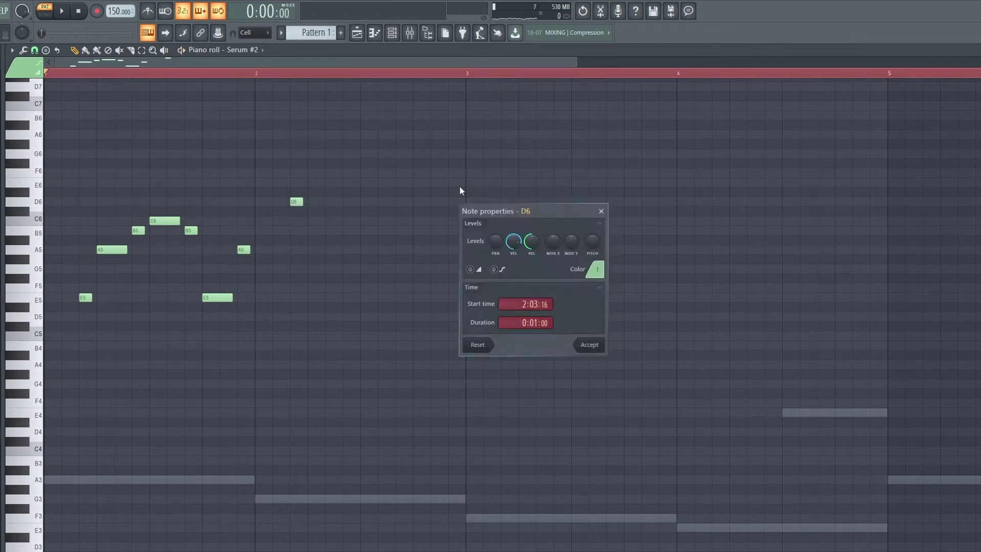
{"action": "left_click", "coordinate": [601, 212]}
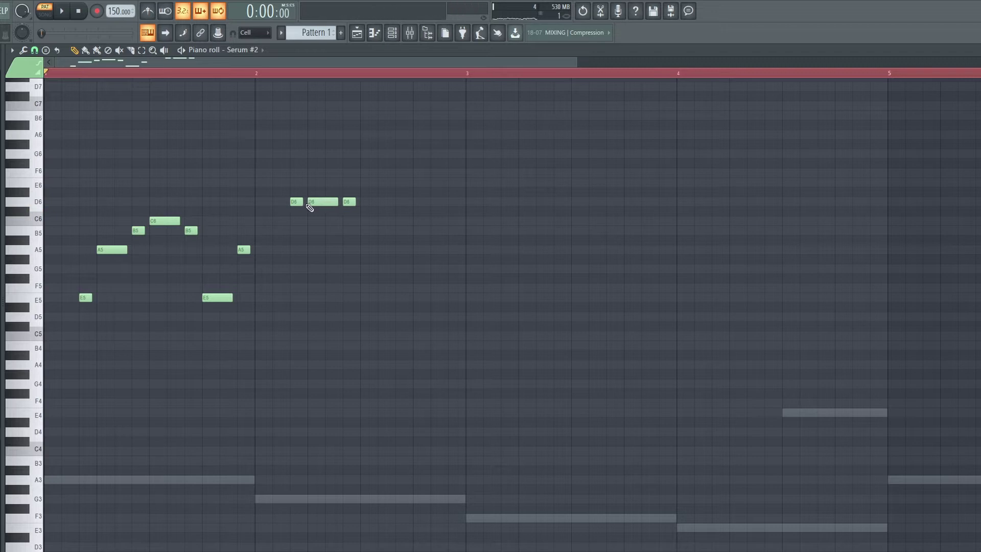
{"action": "key", "text": "space"}
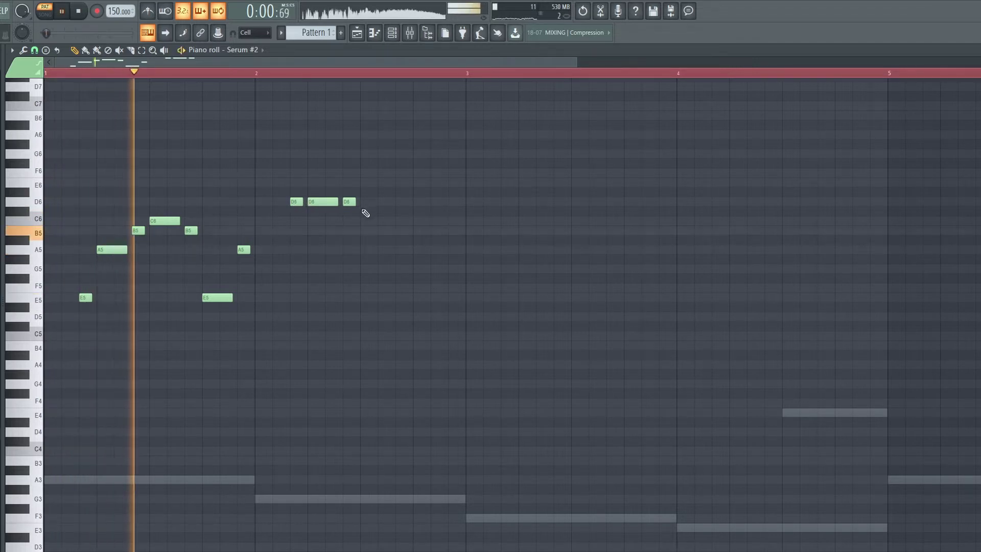
{"action": "key", "text": "space"}
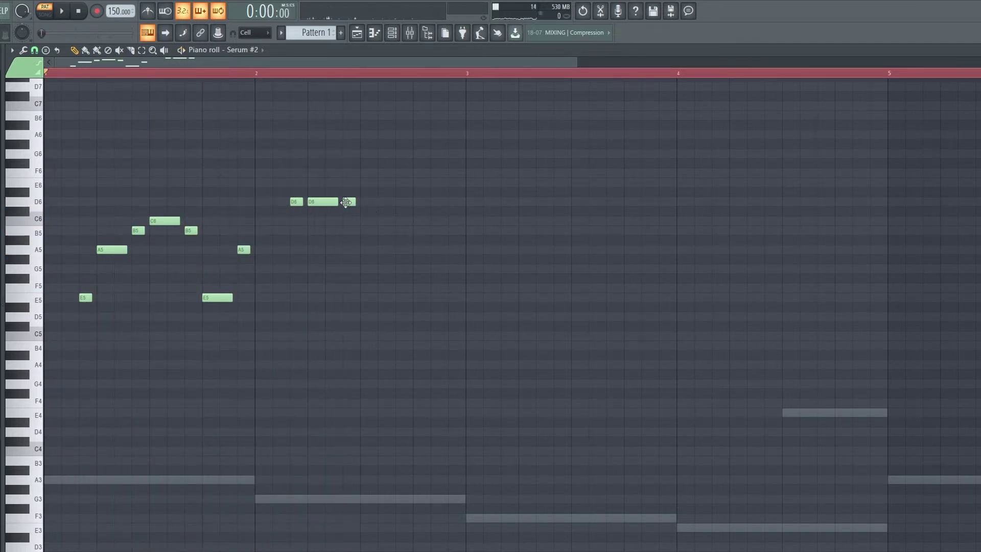
{"action": "left_click", "coordinate": [331, 204]}
{"action": "key", "text": "space"}
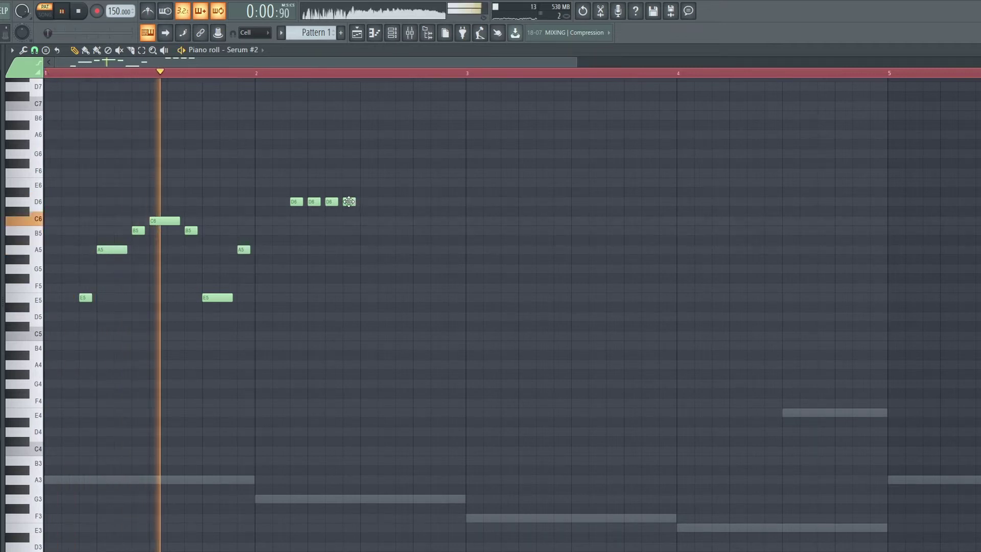
Step: Add a lengthened C6 and a descending note after the D6 run
{"action": "key", "text": "space"}
{"action": "left_click", "coordinate": [363, 222]}
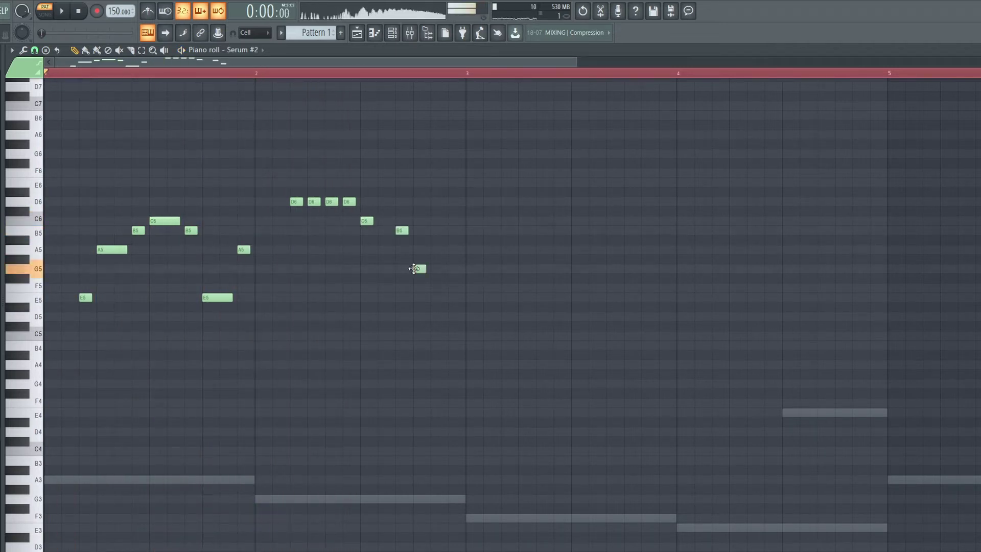
{"action": "key", "text": "space"}
{"action": "left_click", "coordinate": [455, 259]}
{"action": "left_click_drag", "start_coordinate": [370, 221], "coordinate": [390, 221]}
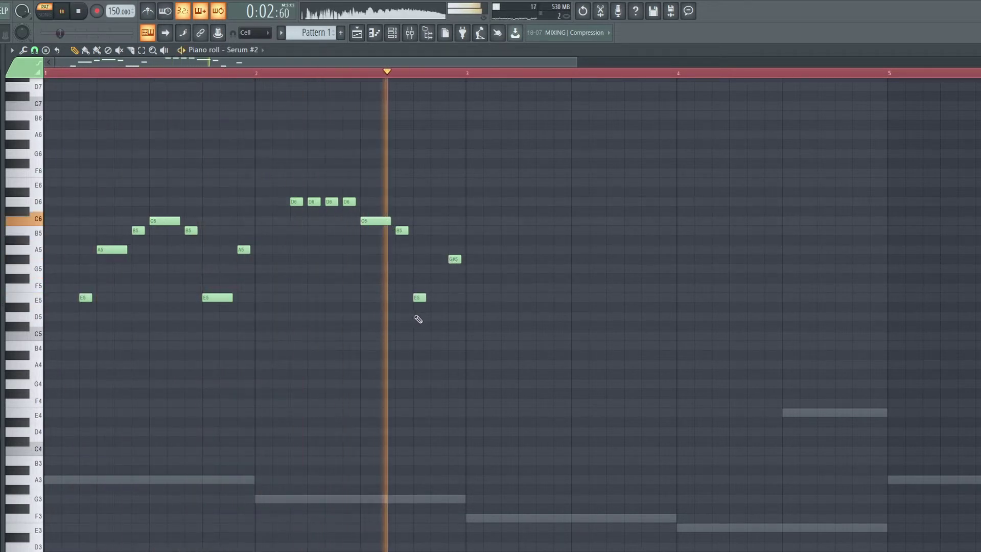
{"action": "key", "text": "space"}
Step: Replace the stray E5 with a longer note and raise the short G#5 to A5
{"action": "right_click", "coordinate": [419, 298]}
{"action": "left_click_drag", "start_coordinate": [419, 286], "coordinate": [441, 278]}
{"action": "key", "text": "space"}
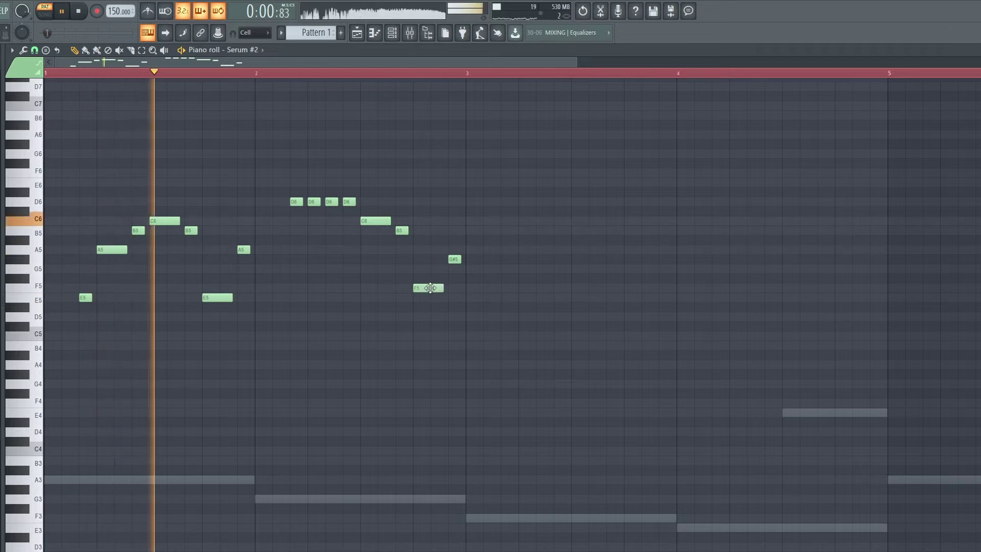
{"action": "key", "text": "space"}
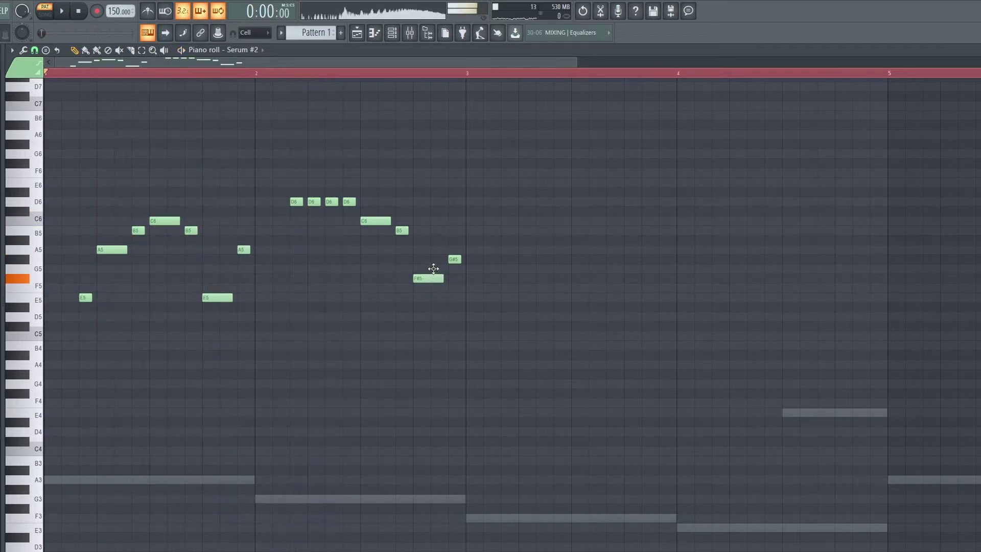
{"action": "key", "text": "space"}
{"action": "left_click_drag", "start_coordinate": [455, 260], "coordinate": [455, 249]}
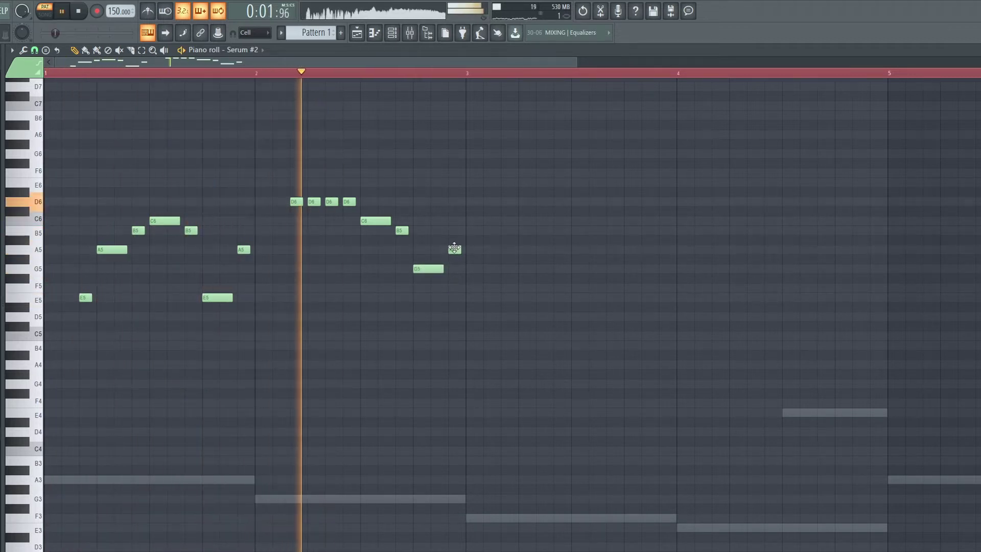
{"action": "key", "text": "space"}
{"action": "key", "text": "space"}
{"action": "scroll", "coordinate": [416, 77], "scroll_direction": "down", "scroll_amount": 2}
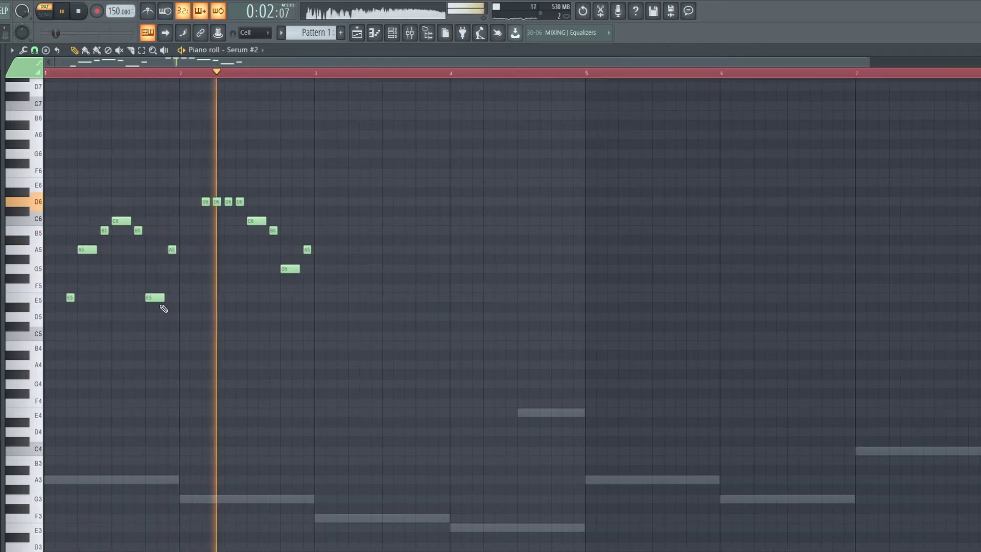
{"action": "key", "text": "space"}
{"action": "key", "text": "space"}
Step: Add an A5 note and a C6 note in bar 3
{"action": "left_click", "coordinate": [341, 298]}
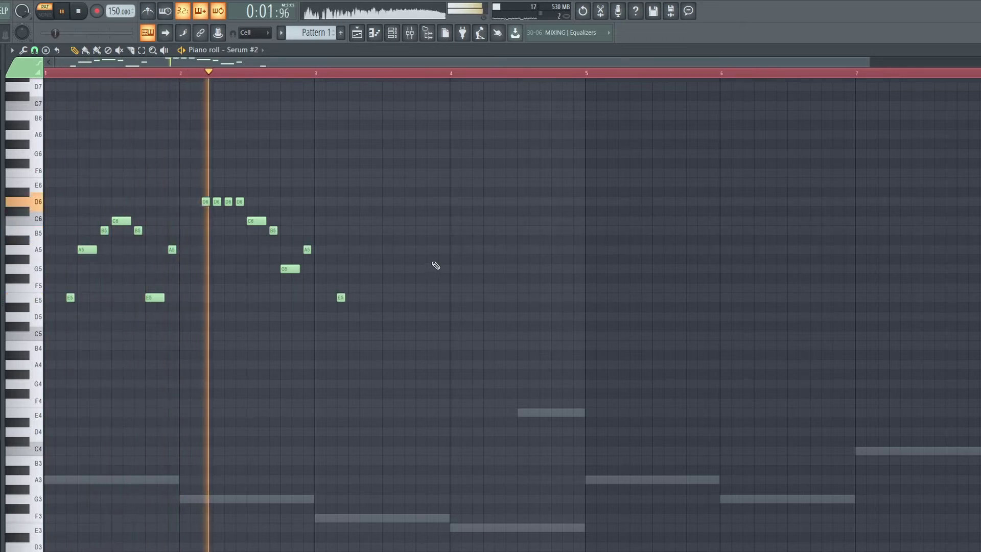
{"action": "left_click_drag", "start_coordinate": [341, 297], "coordinate": [357, 248]}
{"action": "key", "text": "space"}
{"action": "key", "text": "space"}
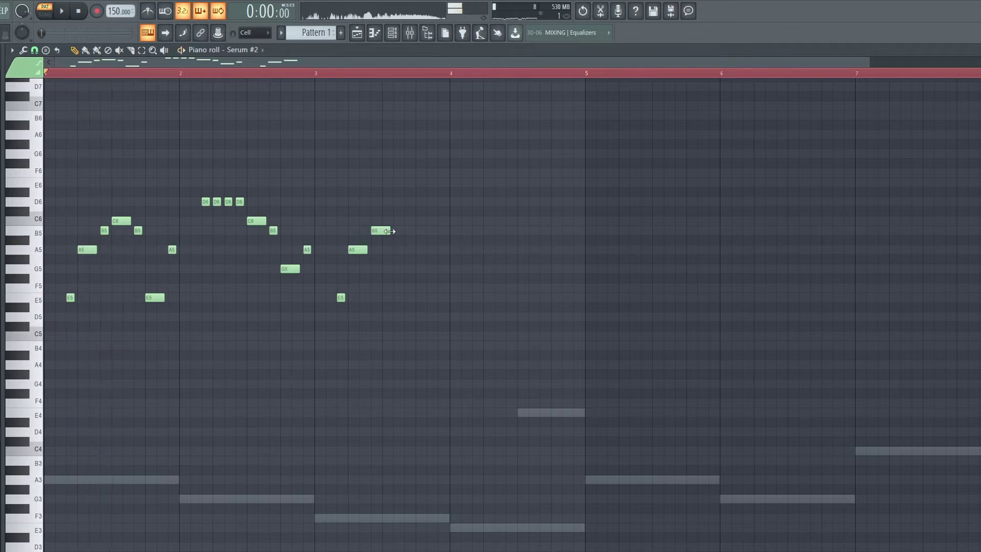
{"action": "key", "text": "space"}
{"action": "left_click", "coordinate": [387, 212]}
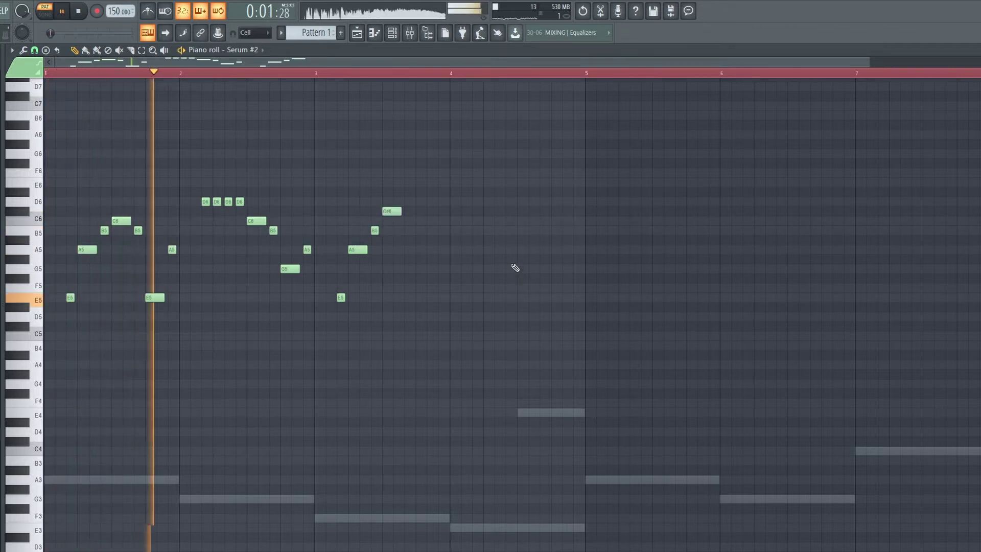
{"action": "left_click_drag", "start_coordinate": [392, 211], "coordinate": [390, 221]}
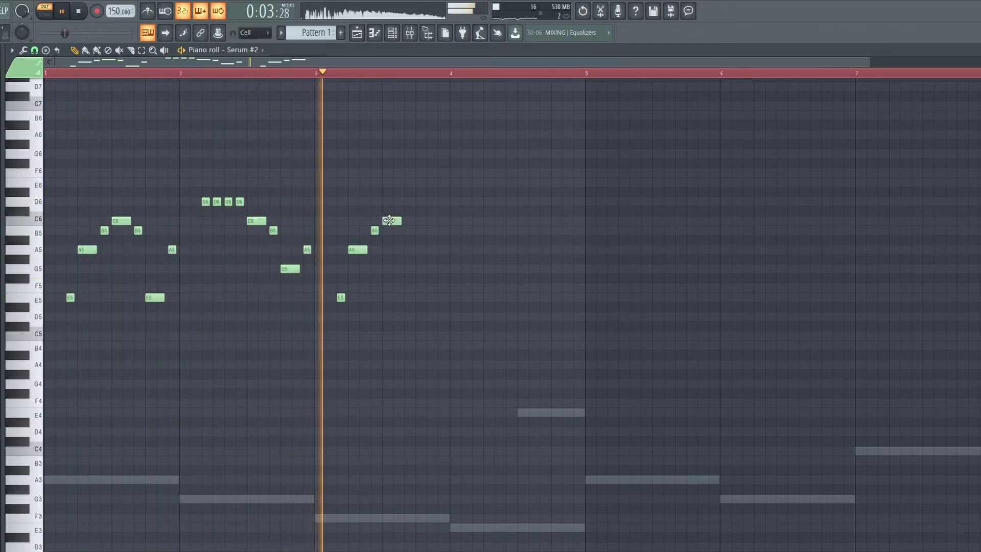
{"action": "key", "text": "space"}
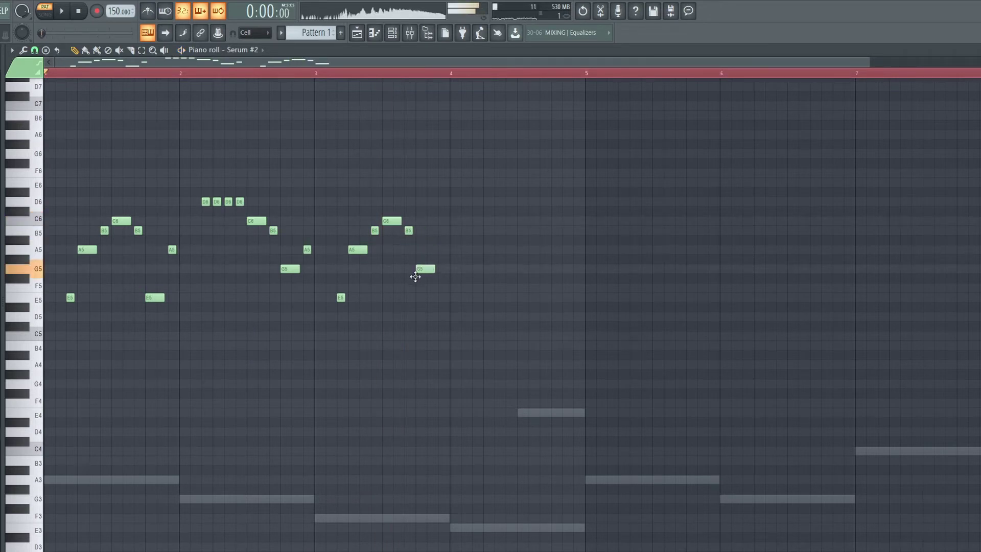
{"action": "key", "text": "space"}
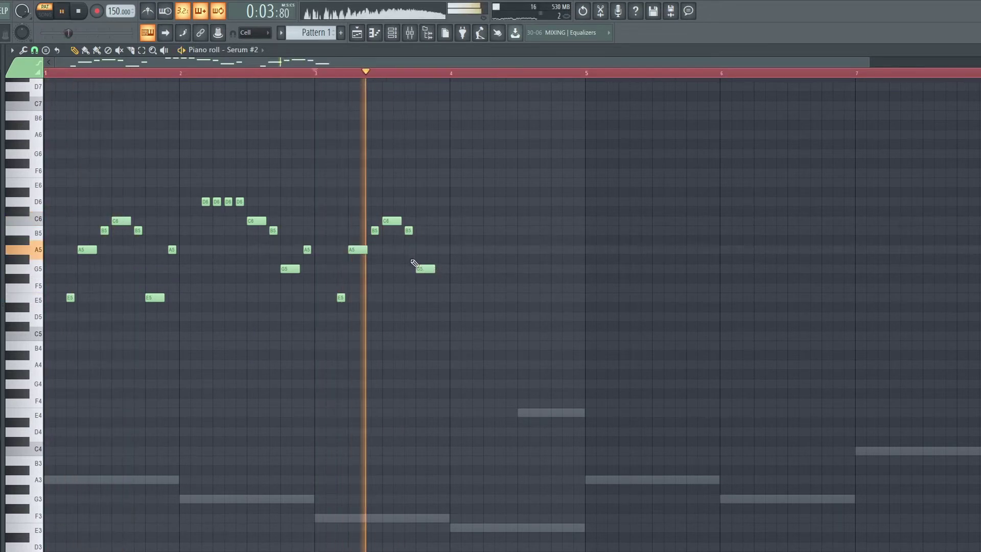
Step: Finish the bar 3 phrase with a short passing note after G5 and a closing note
{"action": "left_click", "coordinate": [454, 261]}
{"action": "right_click", "coordinate": [458, 260]}
{"action": "left_click", "coordinate": [441, 259]}
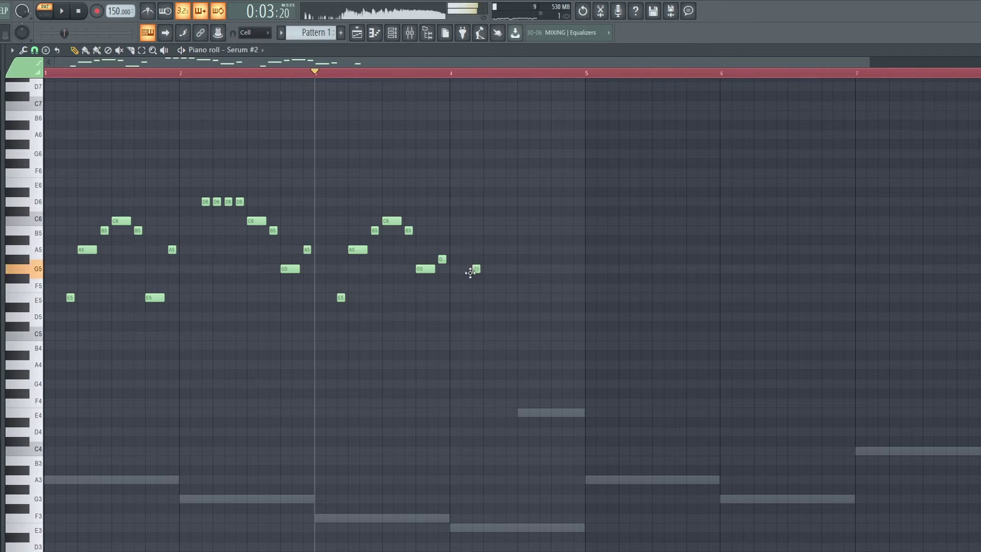
{"action": "left_click", "coordinate": [474, 300]}
{"action": "key", "text": "space"}
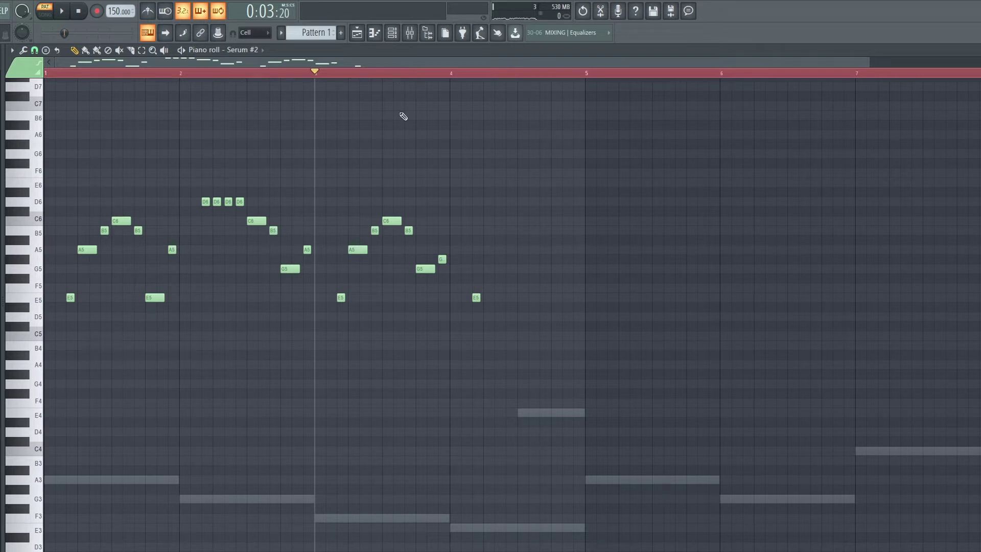
Step: Lengthen the bar 4 G#5 note and follow it with two E5 notes
{"action": "left_click", "coordinate": [443, 259]}
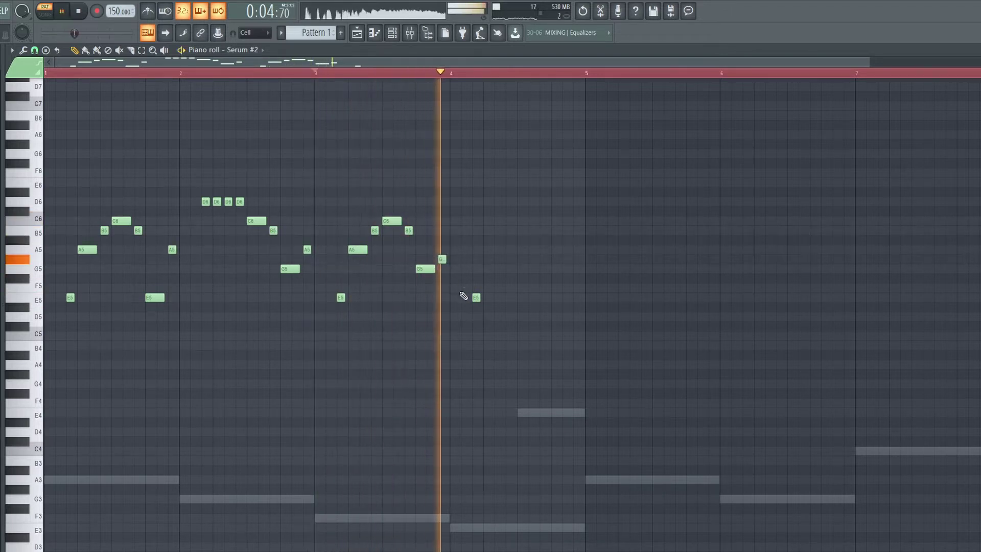
{"action": "right_click", "coordinate": [476, 298]}
{"action": "left_click_drag", "start_coordinate": [446, 259], "coordinate": [469, 259]}
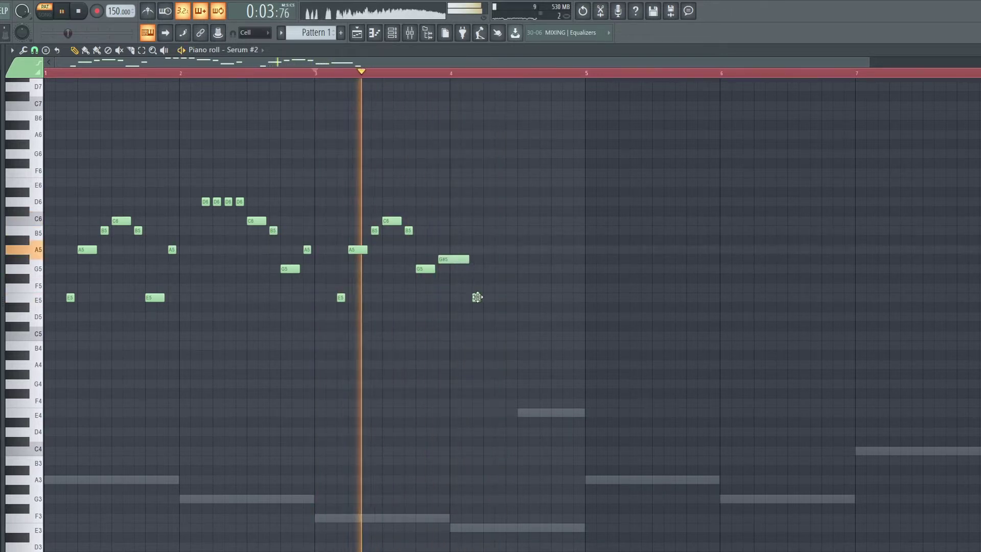
{"action": "left_click", "coordinate": [477, 298]}
{"action": "left_click", "coordinate": [510, 298]}
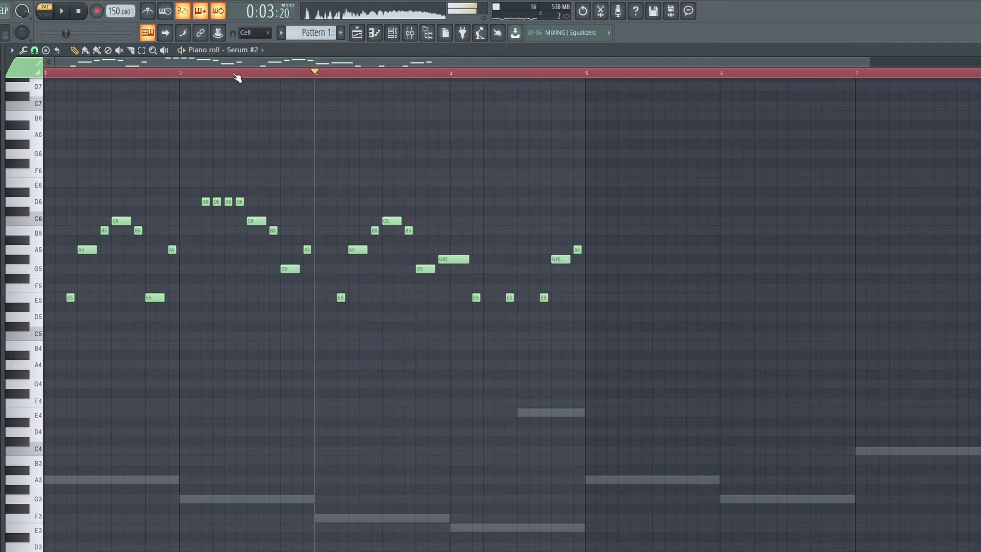
{"action": "key", "text": "space"}
Step: Rename the Serum #2 channel to 'lead1' in the Channel Rack
{"action": "left_click", "coordinate": [393, 32]}
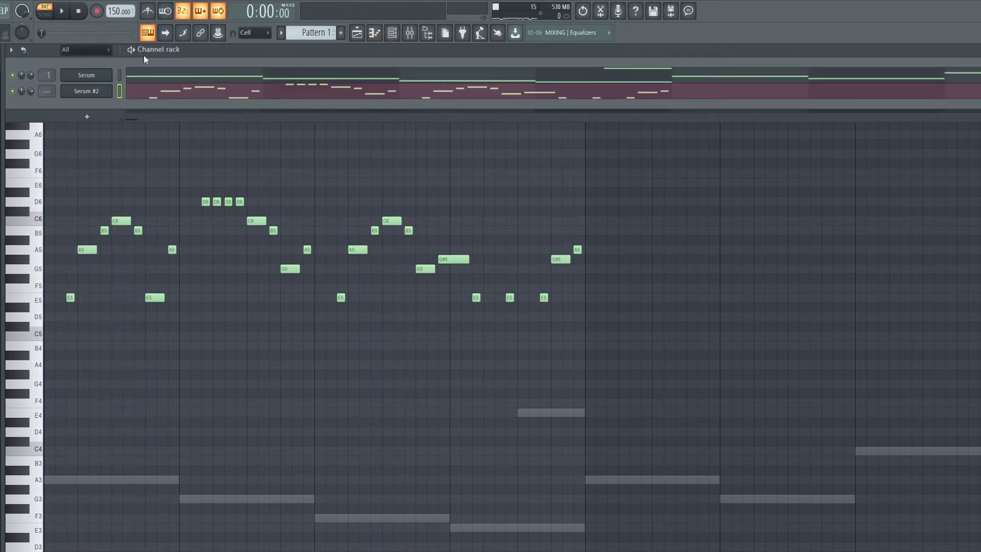
{"action": "right_click", "coordinate": [95, 91]}
{"action": "left_click", "coordinate": [141, 115]}
{"action": "type", "text": "lead1"}
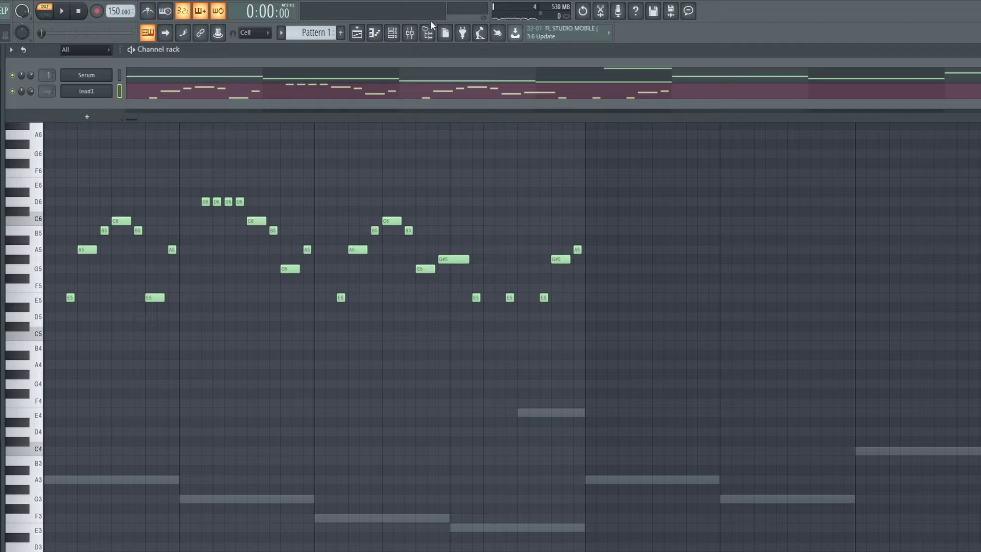
Step: Route lead1 to mixer insert 15 and reset a track's volume to default
{"action": "left_click", "coordinate": [410, 32]}
{"action": "right_click", "coordinate": [254, 202]}
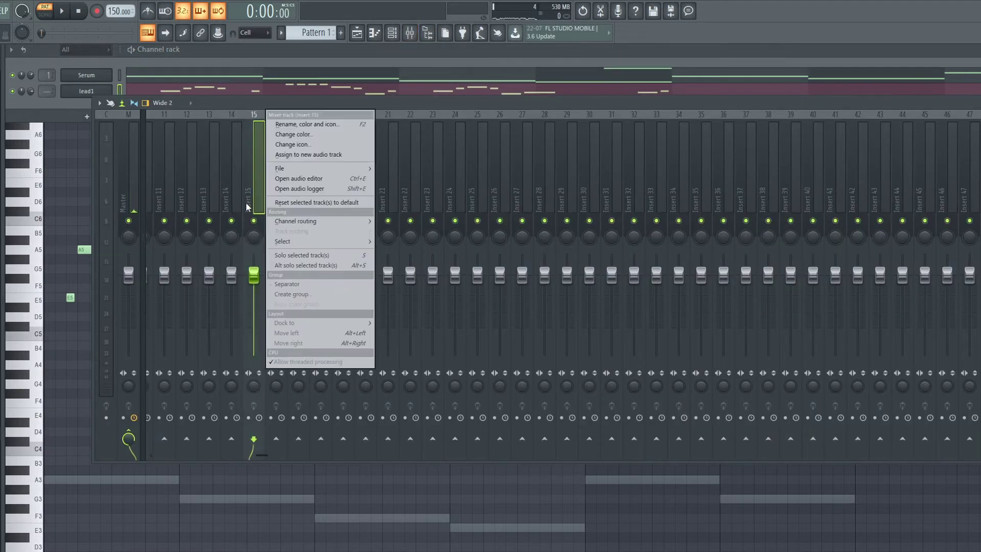
{"action": "left_click", "coordinate": [304, 222]}
{"action": "key", "text": "space"}
{"action": "right_click", "coordinate": [343, 294]}
{"action": "left_click", "coordinate": [361, 294]}
Step: Load the LEAD BUS mixer state onto insert 21
{"action": "right_click", "coordinate": [388, 182]}
{"action": "mouse_move", "coordinate": [418, 168]}
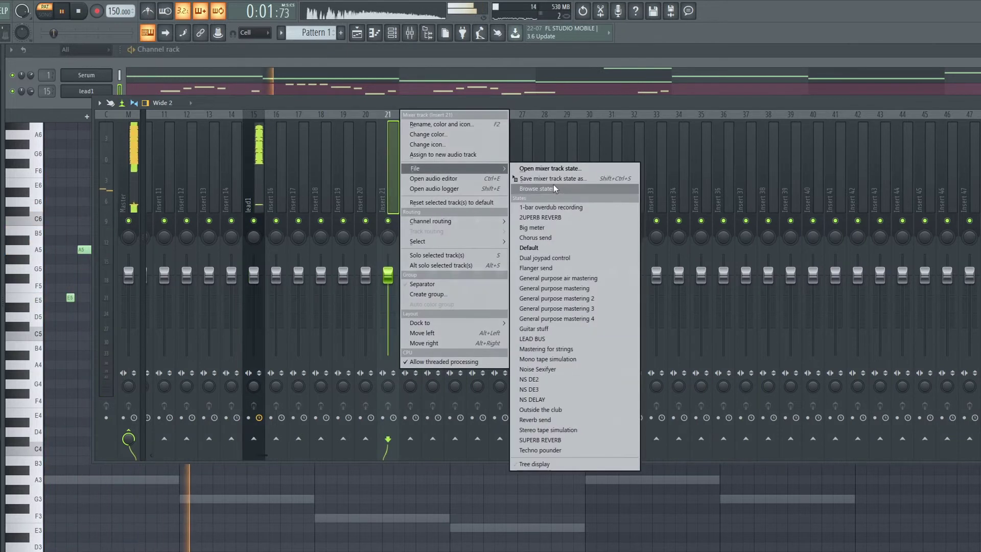
{"action": "left_click", "coordinate": [541, 339]}
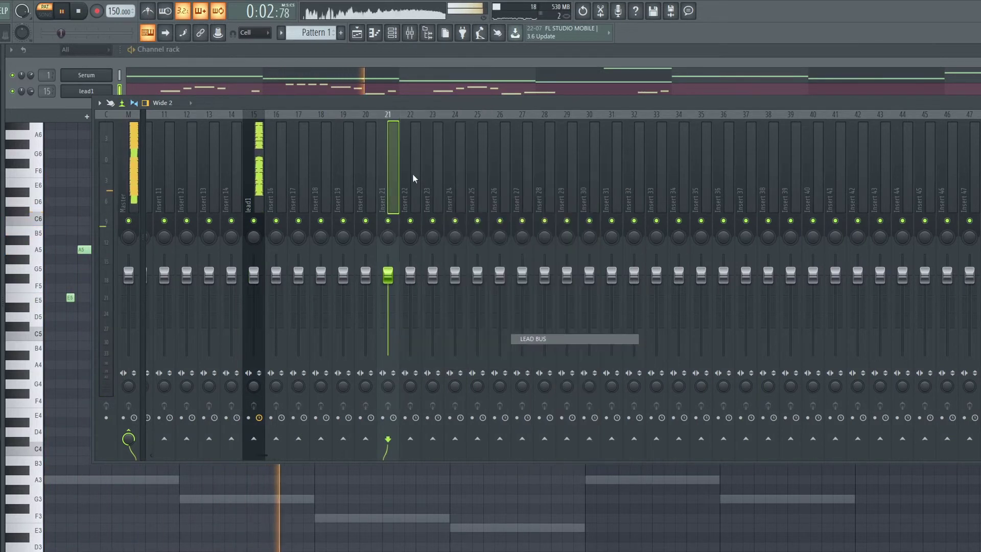
{"action": "right_click", "coordinate": [411, 176]}
{"action": "left_click", "coordinate": [436, 169]}
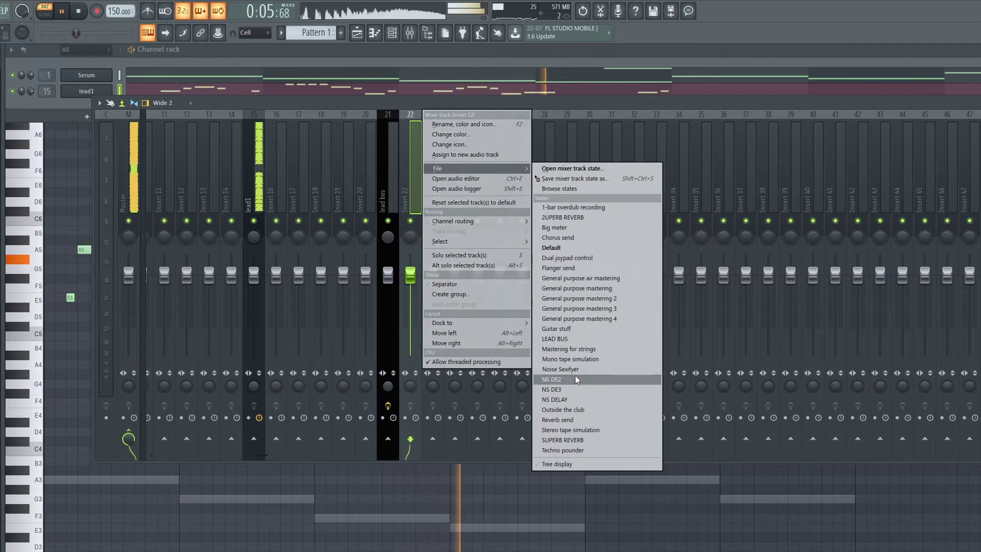
{"action": "left_click", "coordinate": [568, 379]}
{"action": "left_click", "coordinate": [42, 33]}
Step: Load ZUPERB REVERB onto insert 22, feed it from the lead bus, and raise its volume
{"action": "right_click", "coordinate": [411, 176]}
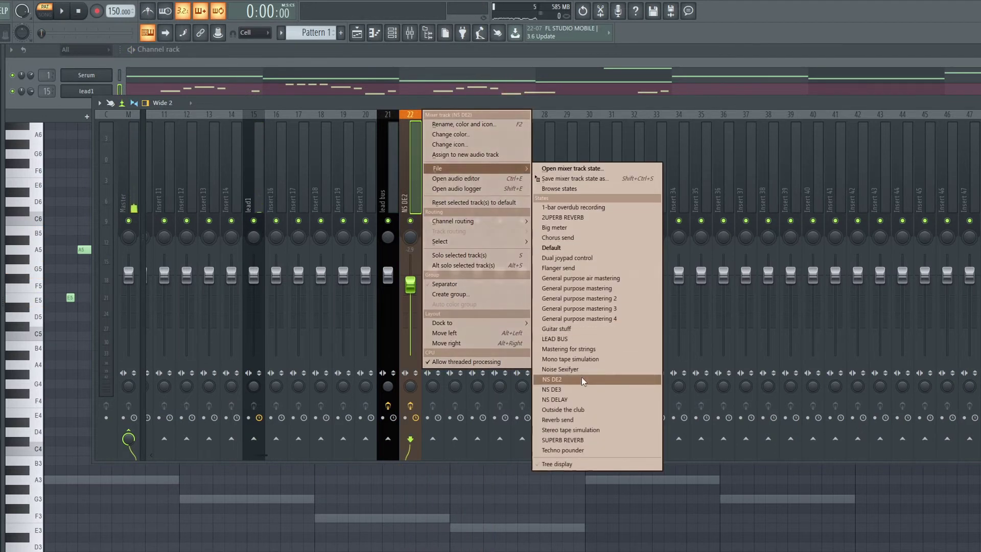
{"action": "left_click", "coordinate": [580, 229]}
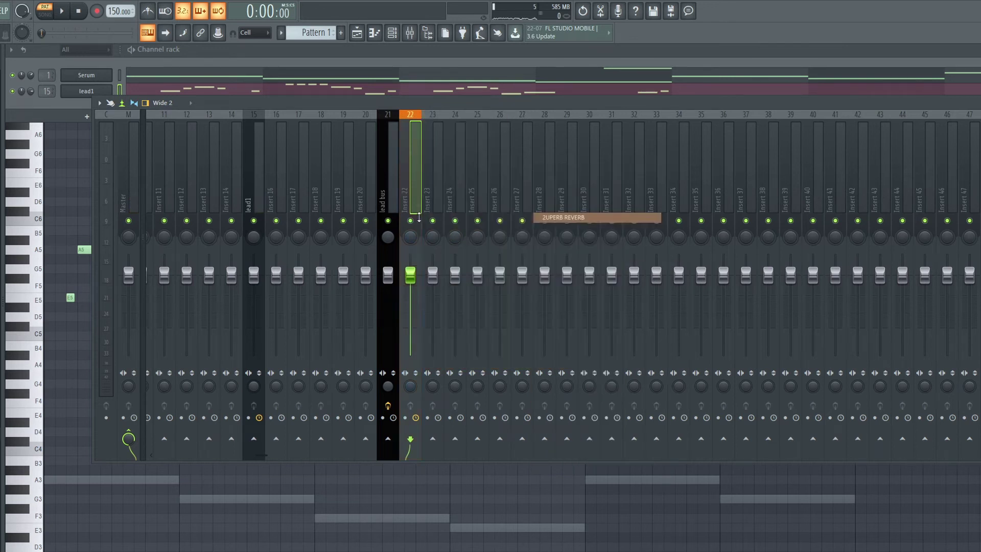
{"action": "left_click", "coordinate": [416, 419]}
{"action": "right_click", "coordinate": [416, 419]}
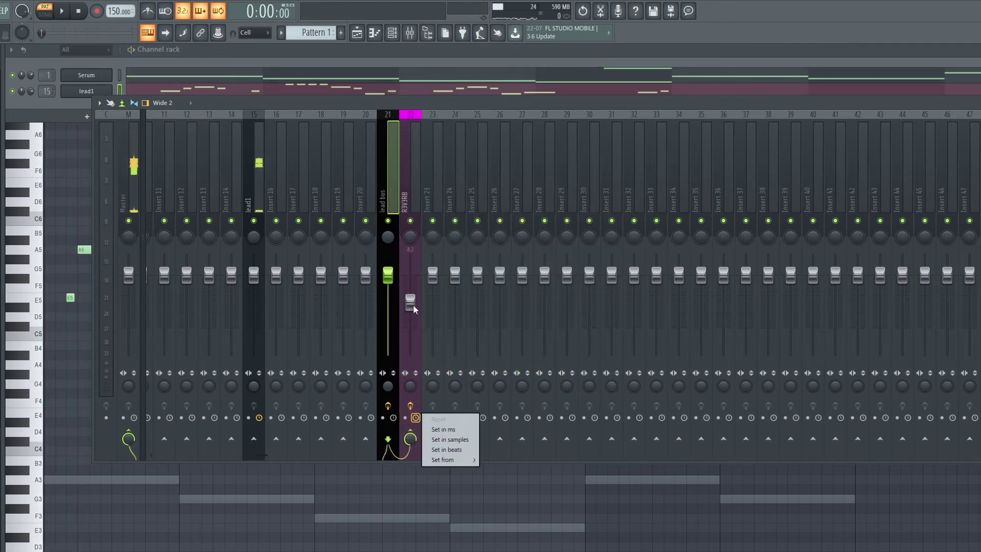
{"action": "left_click_drag", "start_coordinate": [411, 305], "coordinate": [409, 265]}
{"action": "key", "text": "space"}
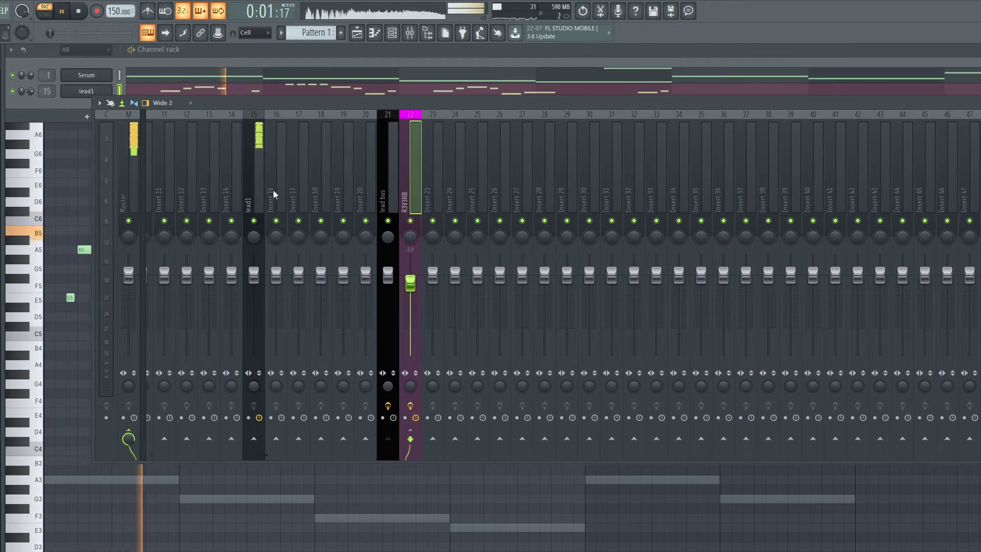
Step: Load the NS DE3 mixer state onto insert 23
{"action": "right_click", "coordinate": [410, 440]}
{"action": "left_click", "coordinate": [425, 449]}
{"action": "right_click", "coordinate": [432, 161]}
{"action": "left_click", "coordinate": [490, 168]}
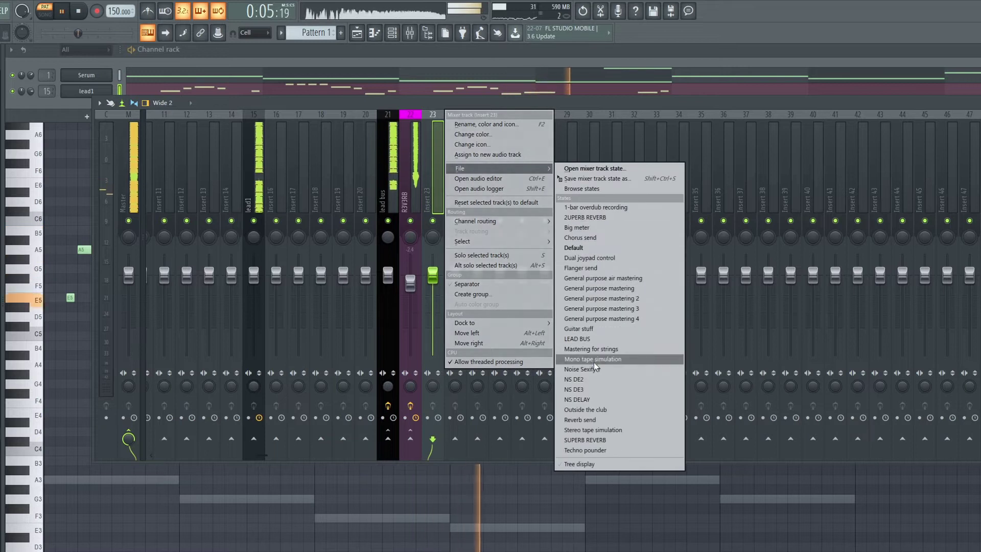
{"action": "left_click", "coordinate": [575, 398]}
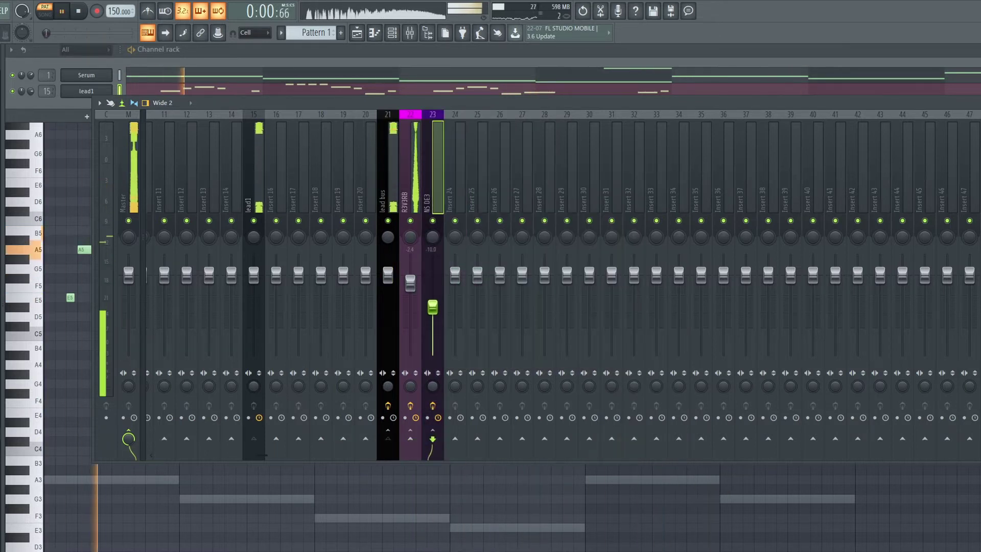
{"action": "left_click", "coordinate": [86, 74]}
{"action": "double_click", "coordinate": [473, 92]}
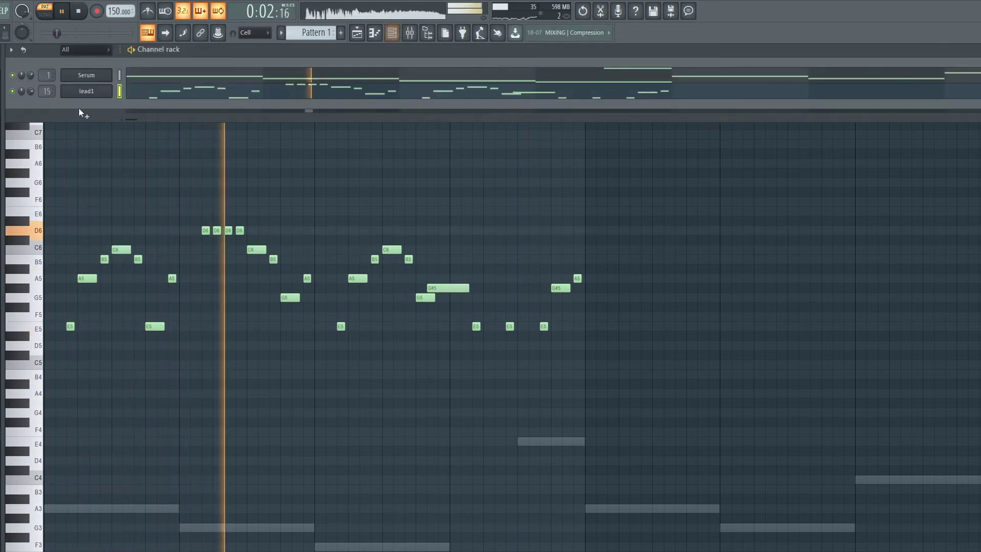
Step: Enable MONO on lead1's Serum and set portamento to about 18 ms
{"action": "key", "text": "Tab"}
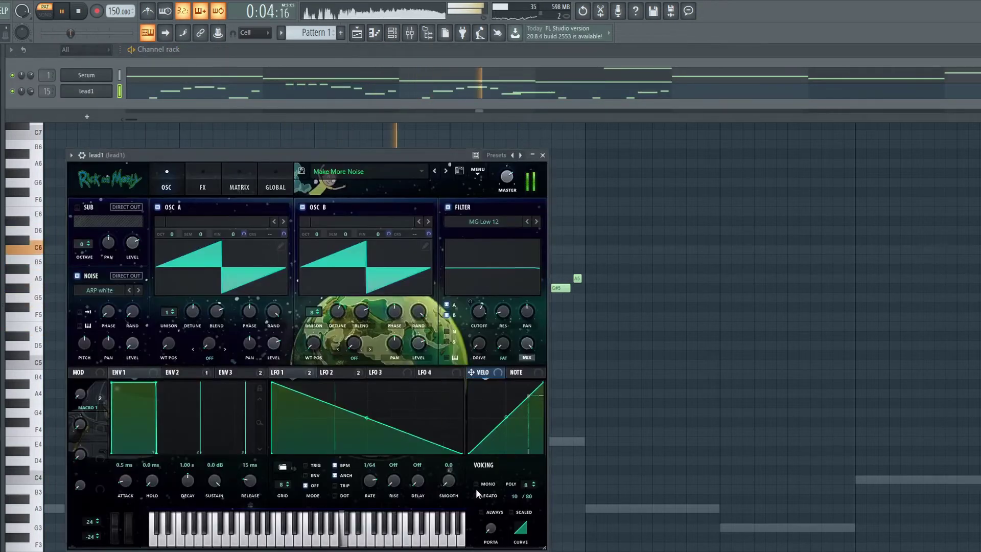
{"action": "left_click", "coordinate": [476, 485]}
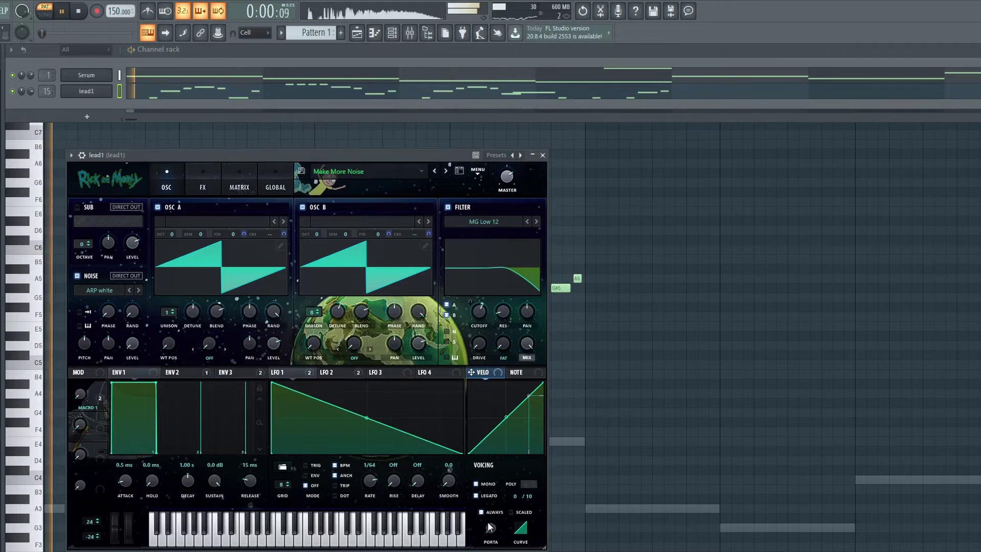
{"action": "left_click_drag", "start_coordinate": [488, 521], "coordinate": [491, 493]}
{"action": "key", "text": "Escape"}
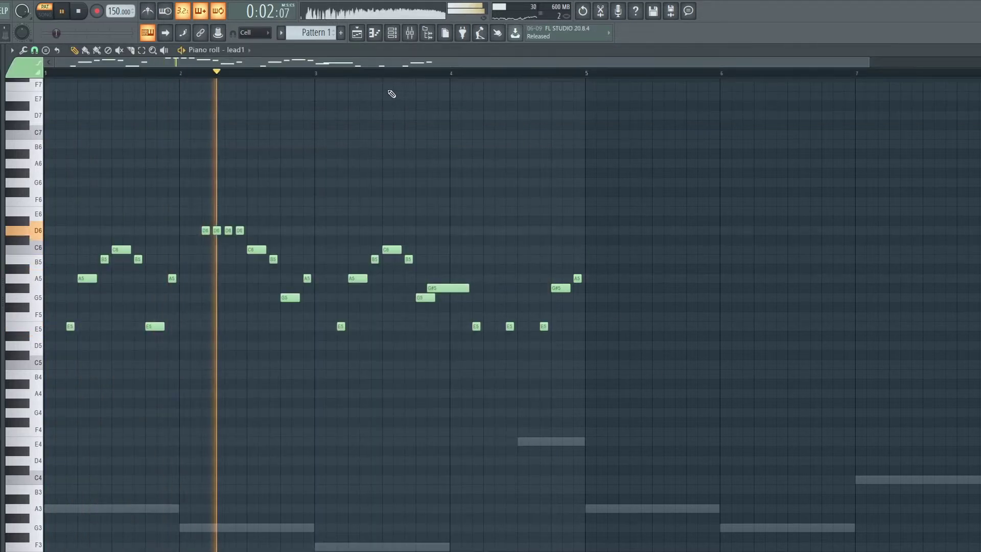
Step: Lengthen the G5 note in bar 4, replaying from bar 3
{"action": "left_click", "coordinate": [121, 92]}
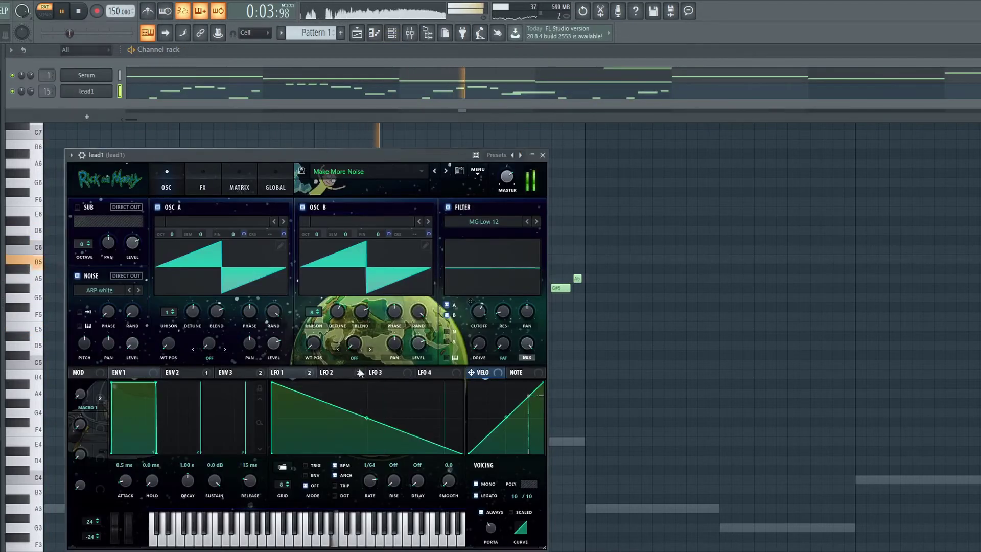
{"action": "key", "text": "Escape"}
{"action": "left_click", "coordinate": [344, 74]}
{"action": "left_click_drag", "start_coordinate": [435, 299], "coordinate": [469, 289]}
{"action": "left_click", "coordinate": [338, 73]}
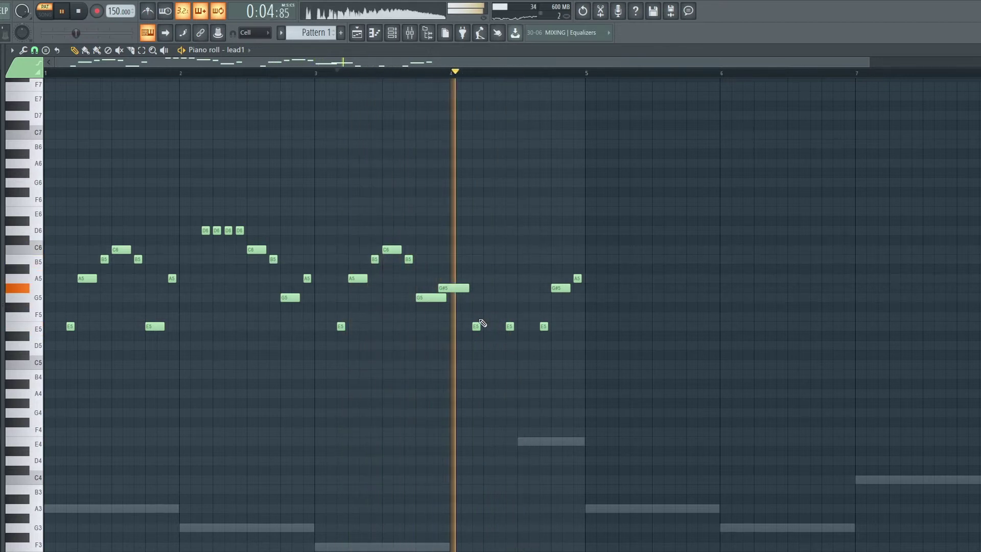
Step: Paste the opening phrase into bar 5 and audition it from bars 3 and 5
{"action": "left_click", "coordinate": [337, 73]}
{"action": "scroll", "coordinate": [307, 268], "scroll_direction": "up", "scroll_amount": 3}
{"action": "scroll", "coordinate": [230, 230], "scroll_direction": "down", "scroll_amount": 1}
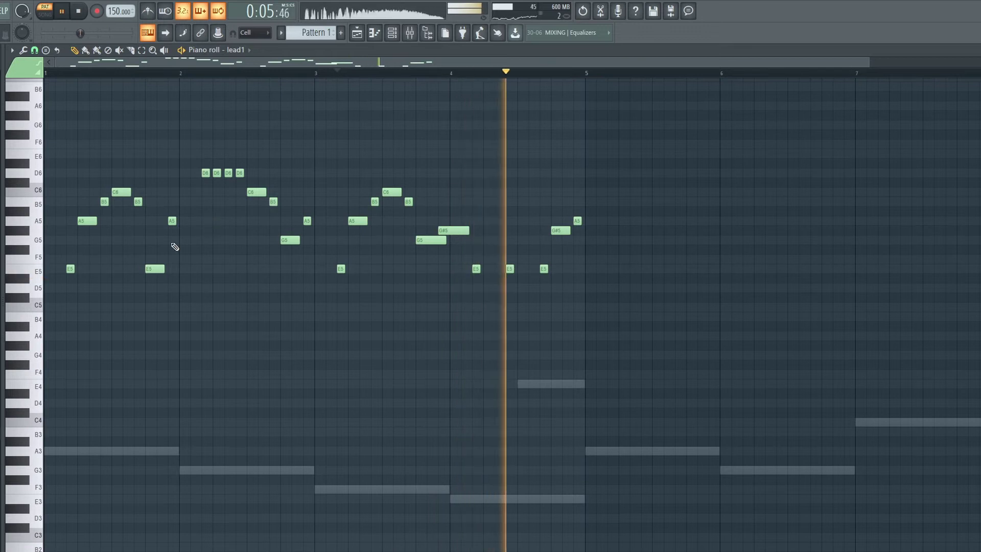
{"action": "key", "text": "ctrl+v"}
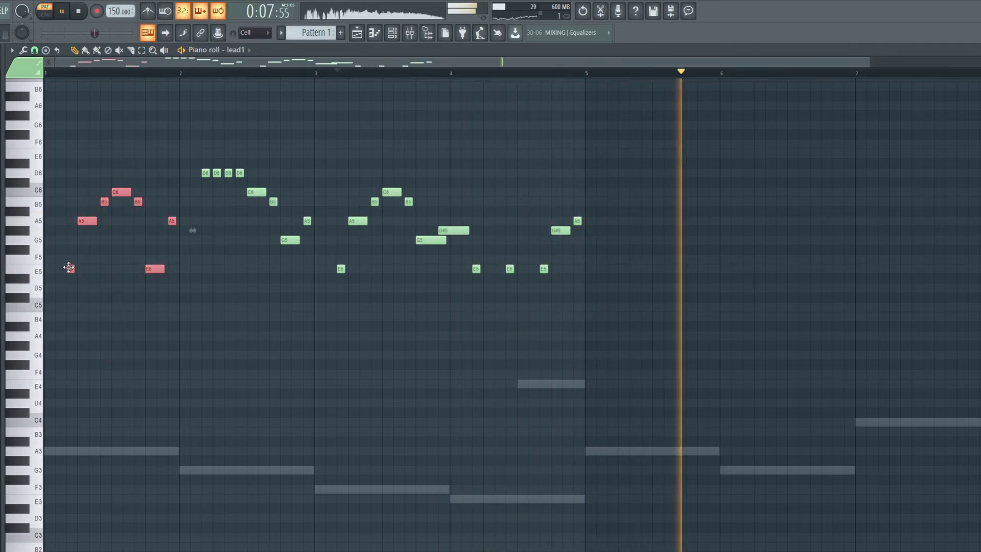
{"action": "left_click_drag", "start_coordinate": [153, 269], "coordinate": [611, 279]}
{"action": "key", "text": "space"}
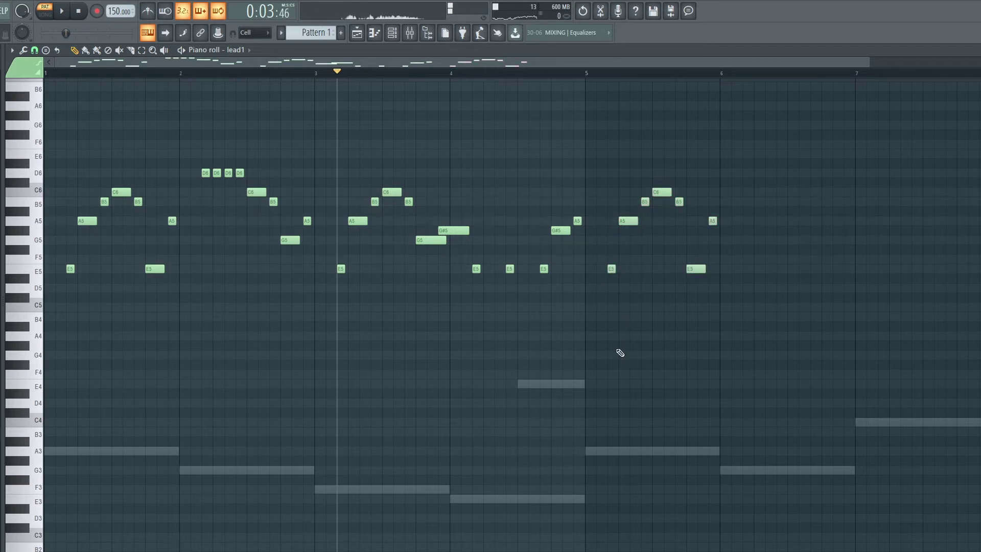
{"action": "left_click_drag", "start_coordinate": [197, 137], "coordinate": [603, 390]}
{"action": "left_click", "coordinate": [613, 329]}
{"action": "key", "text": "space"}
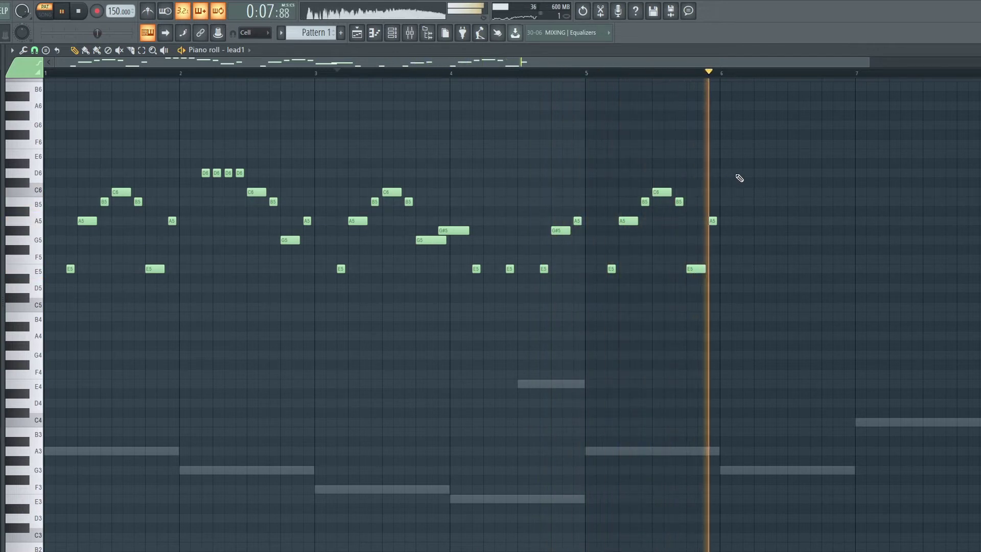
{"action": "key", "text": "space"}
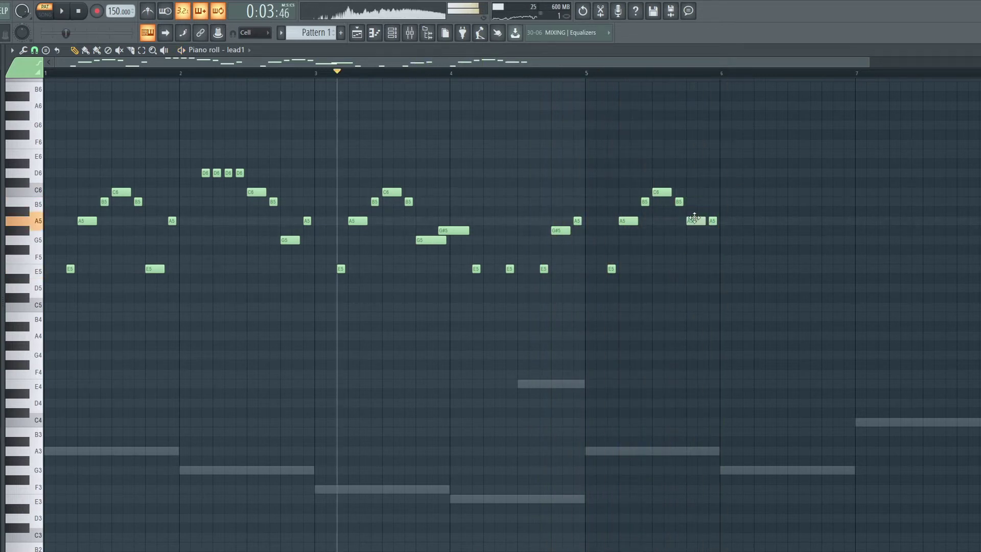
{"action": "key", "text": "space"}
{"action": "left_click", "coordinate": [586, 73]}
{"action": "key", "text": "space"}
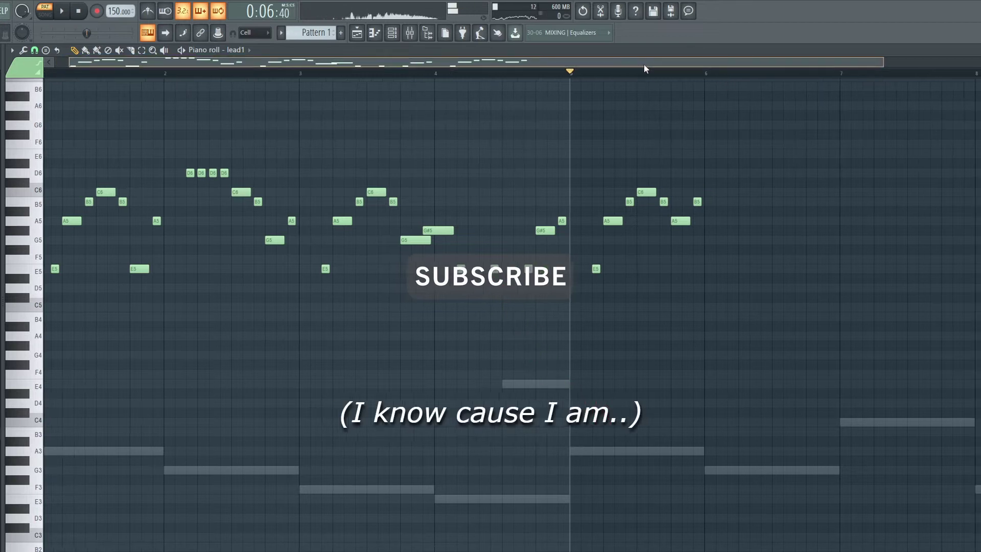
{"action": "scroll", "coordinate": [648, 64], "scroll_direction": "down", "scroll_amount": 1}
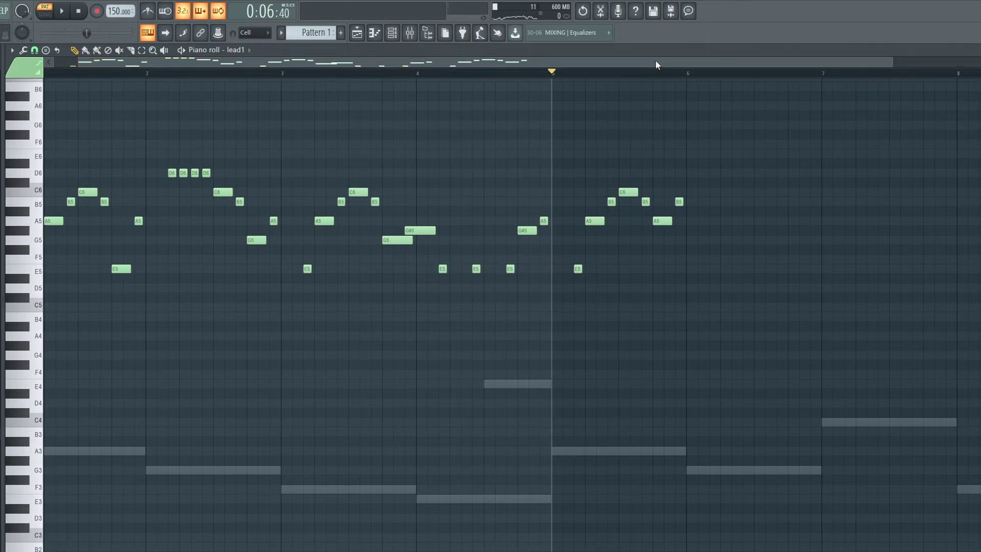
Step: Remove the F6 and other unwanted notes in bar 6, auditioning from bar 5
{"action": "key", "text": "space"}
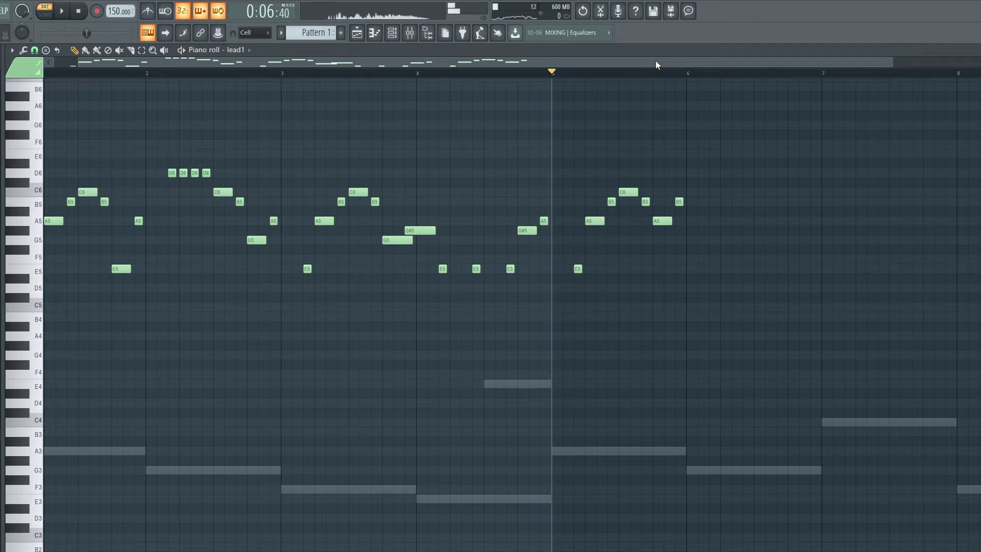
{"action": "key", "text": "space"}
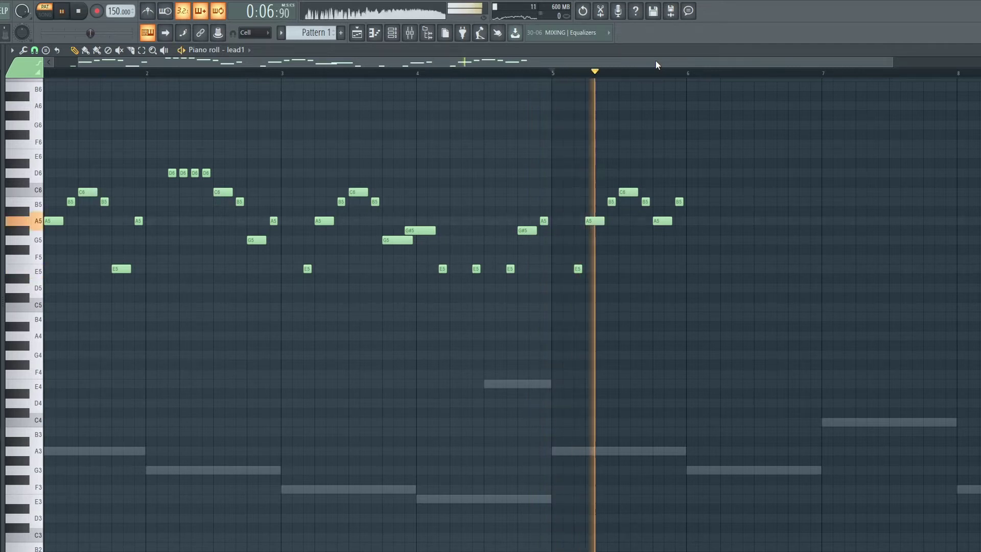
{"action": "key", "text": "space"}
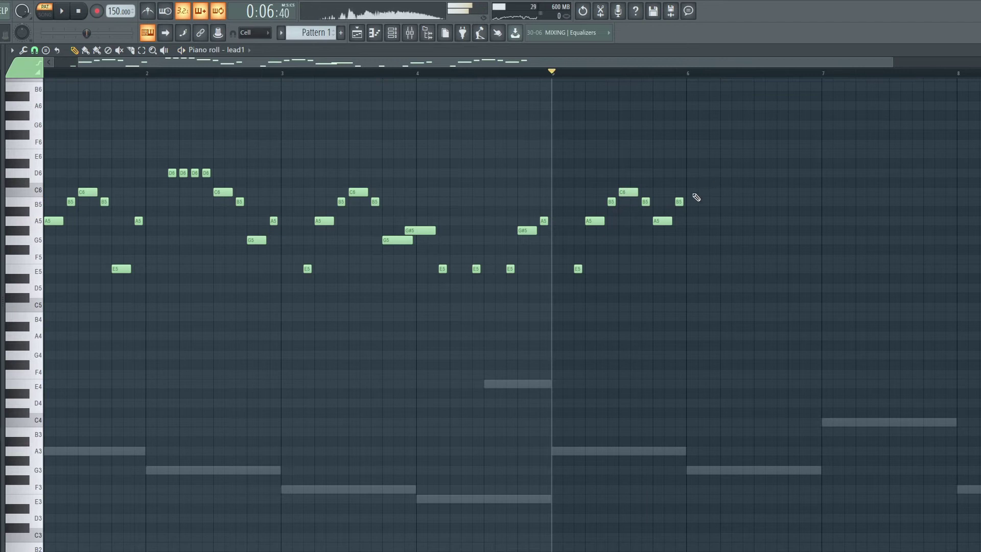
{"action": "key", "text": "space"}
{"action": "key", "text": "space"}
{"action": "right_click", "coordinate": [713, 154]}
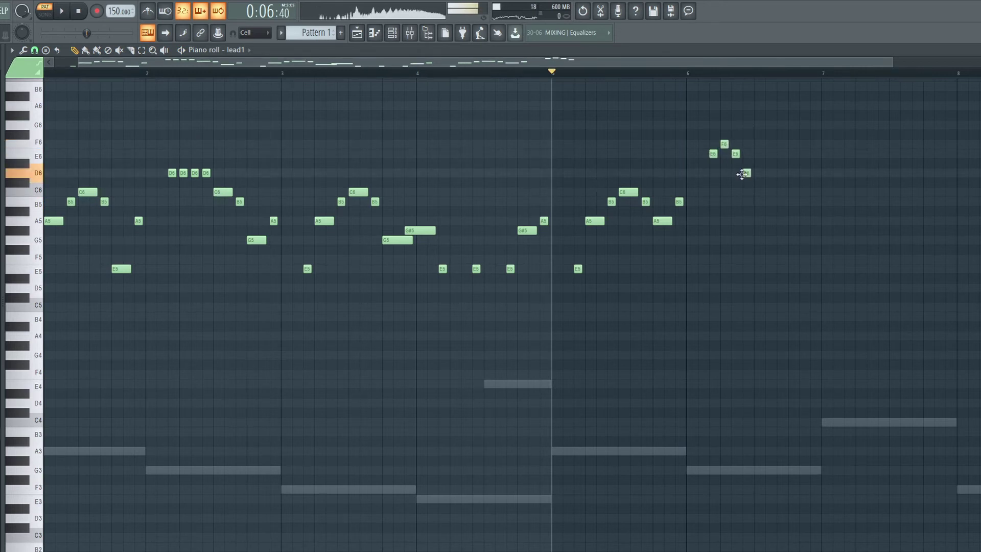
{"action": "key", "text": "space"}
{"action": "scroll", "coordinate": [738, 65], "scroll_direction": "up", "scroll_amount": 3}
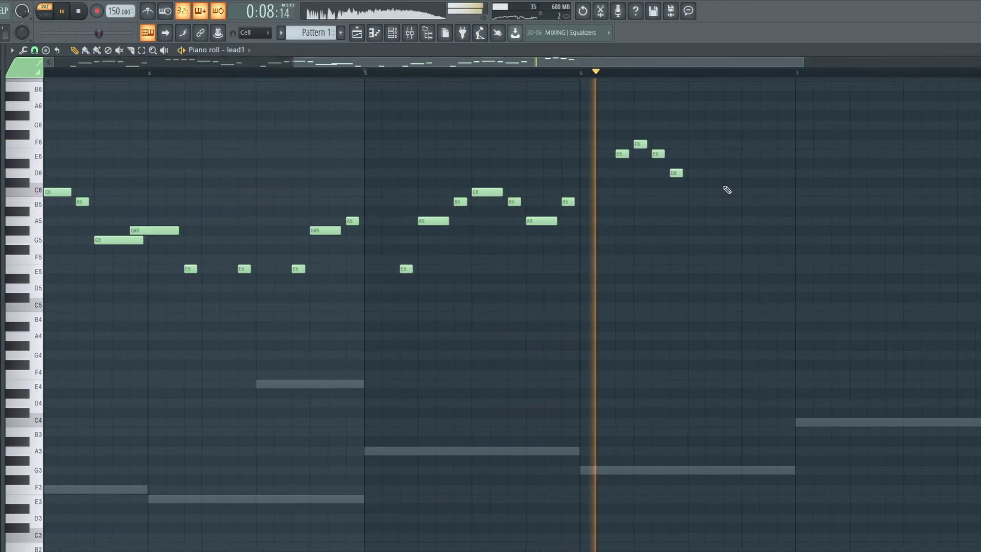
{"action": "key", "text": "space"}
{"action": "key", "text": "space"}
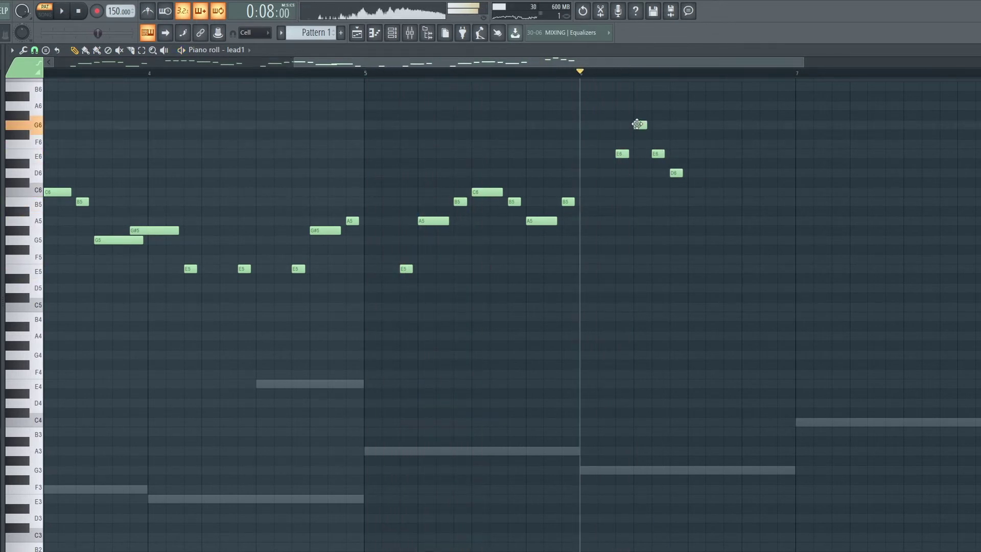
{"action": "mouse_move", "coordinate": [692, 126]}
{"action": "left_mouse_down"}
{"action": "mouse_move", "coordinate": [677, 125]}
{"action": "mouse_move", "coordinate": [640, 153]}
{"action": "left_mouse_up"}
{"action": "right_click", "coordinate": [675, 173]}
{"action": "right_click", "coordinate": [657, 155]}
{"action": "key", "text": "space"}
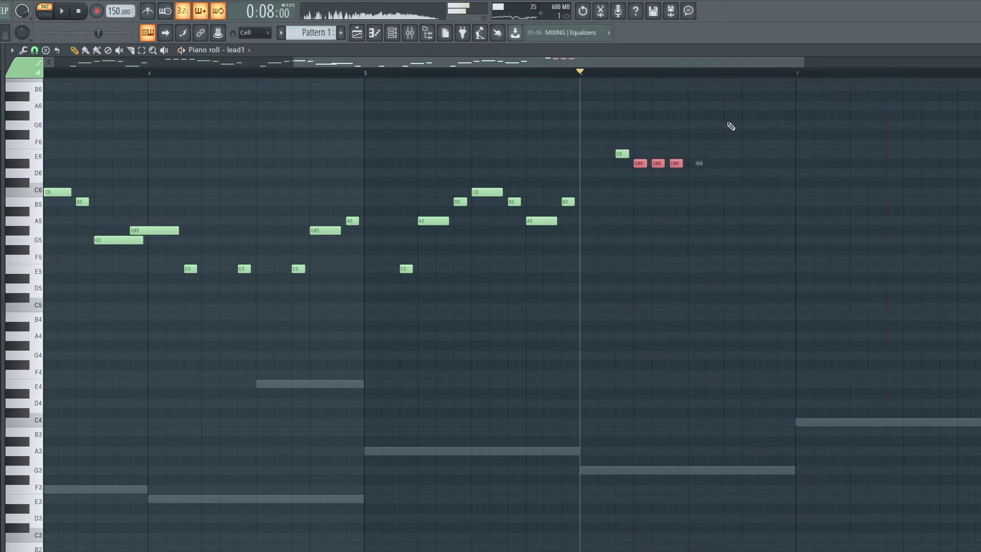
Step: Lower the bar 6 notes to repeated D6s, then add a G6 peak followed by F6
{"action": "key", "text": "shift+Down"}
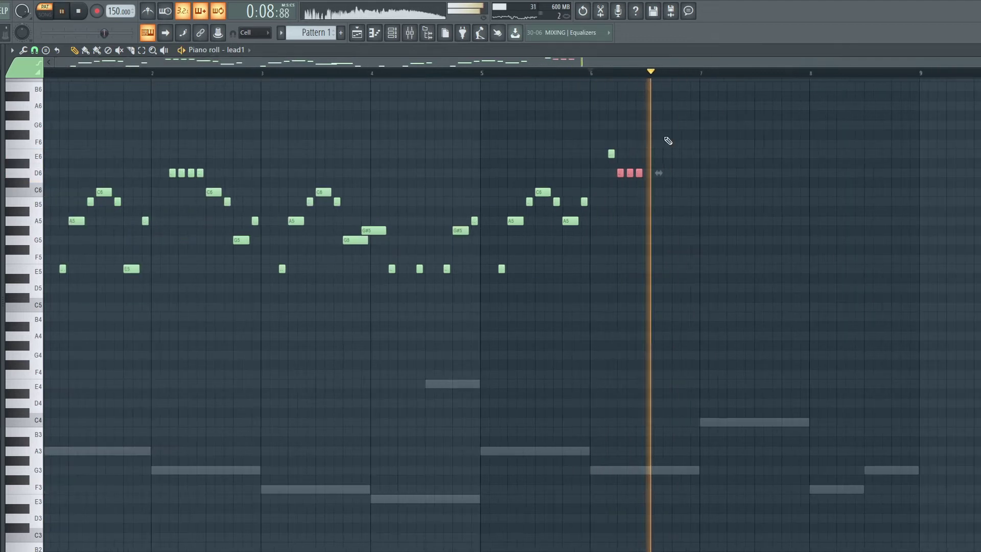
{"action": "scroll", "coordinate": [702, 74], "scroll_direction": "down", "scroll_amount": 3}
{"action": "left_click_drag", "start_coordinate": [606, 153], "coordinate": [610, 172]}
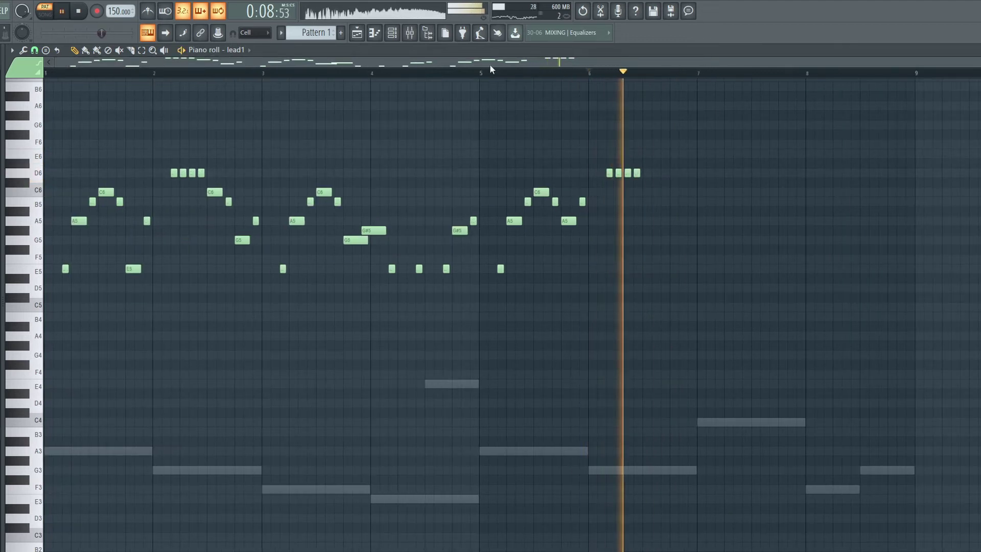
{"action": "scroll", "coordinate": [625, 73], "scroll_direction": "up", "scroll_amount": 2}
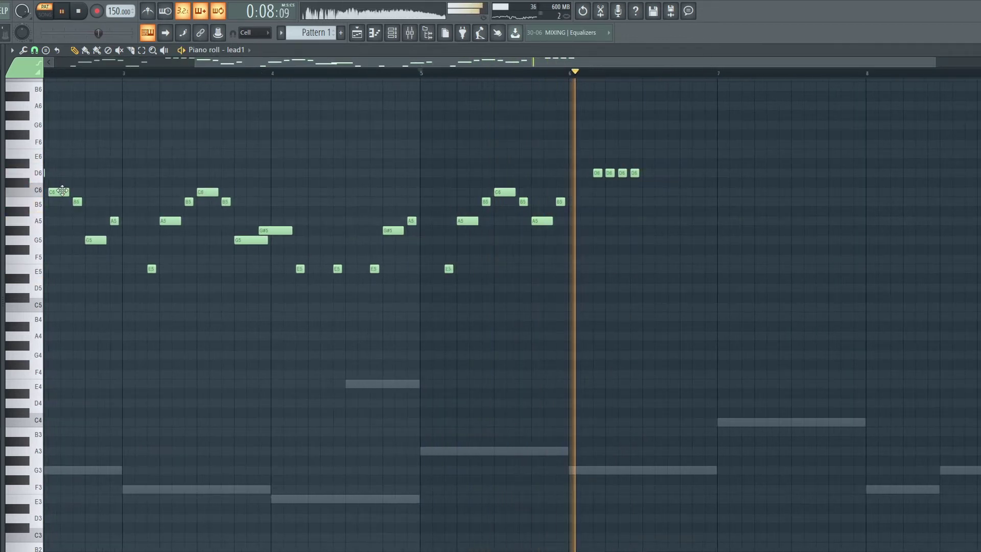
{"action": "key", "text": "space"}
{"action": "left_click", "coordinate": [644, 145]}
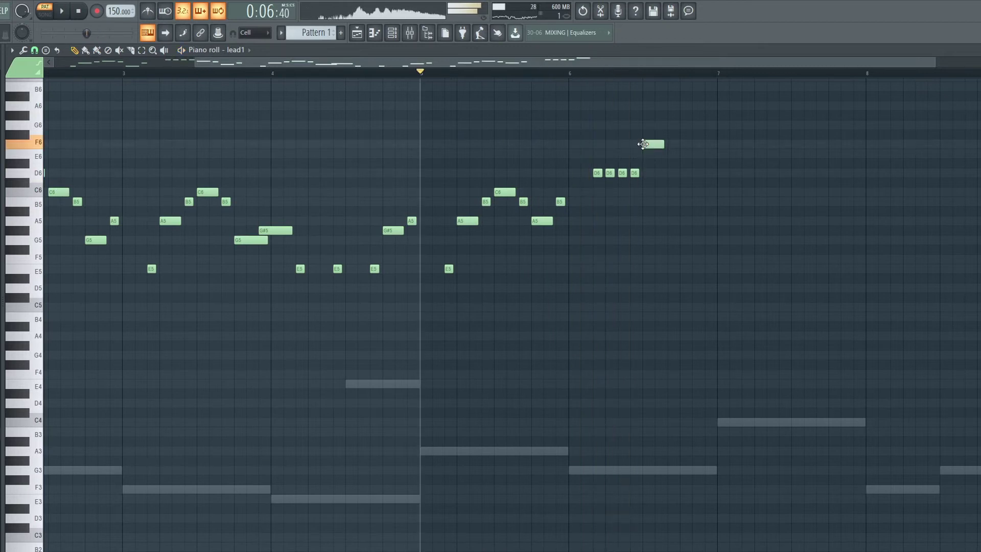
{"action": "key", "text": "space"}
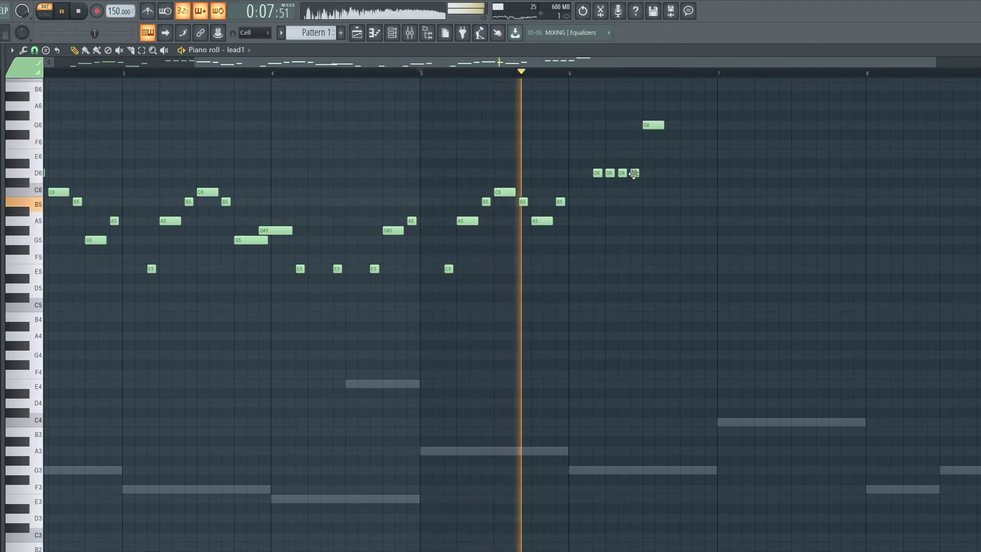
{"action": "left_click", "coordinate": [667, 146]}
{"action": "left_click", "coordinate": [572, 71]}
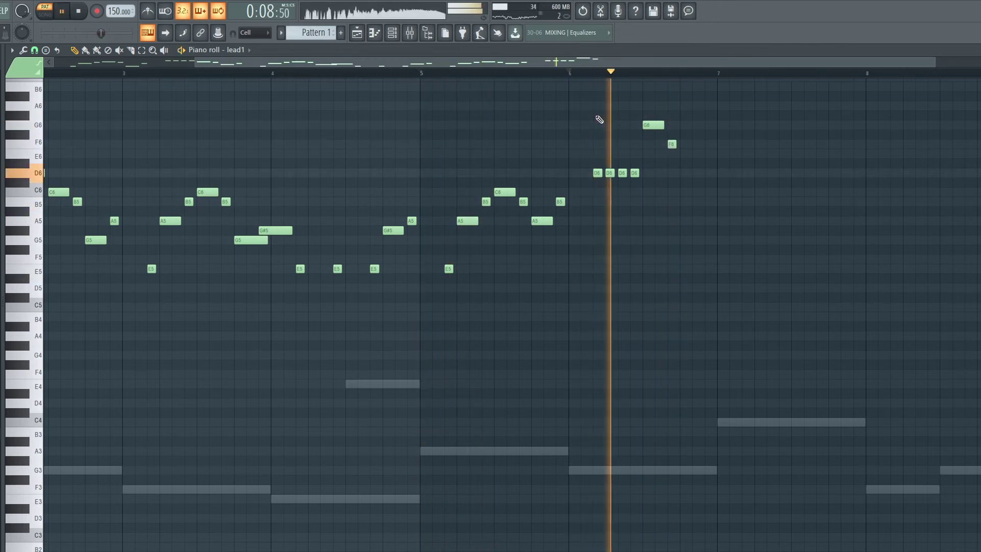
Step: Audition the new bar 6–7 phrase, then replay the pattern from the start
{"action": "key", "text": "space"}
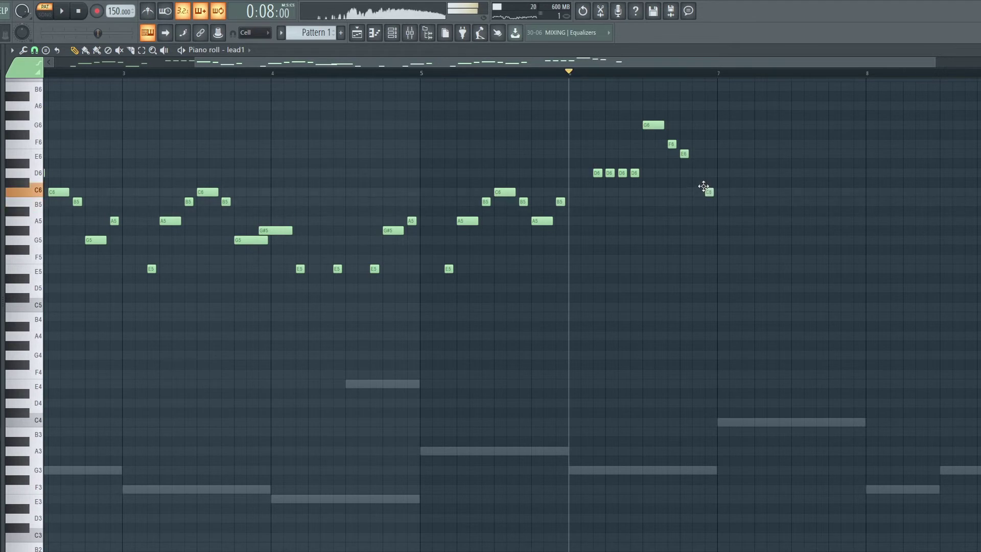
{"action": "key", "text": "space"}
{"action": "key", "text": "space"}
{"action": "key", "text": "space"}
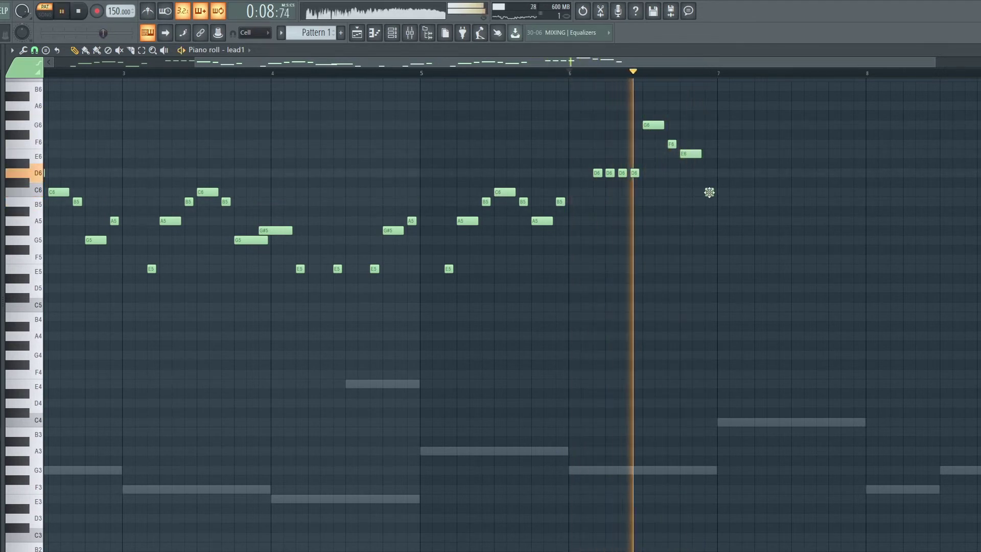
{"action": "key", "text": "space"}
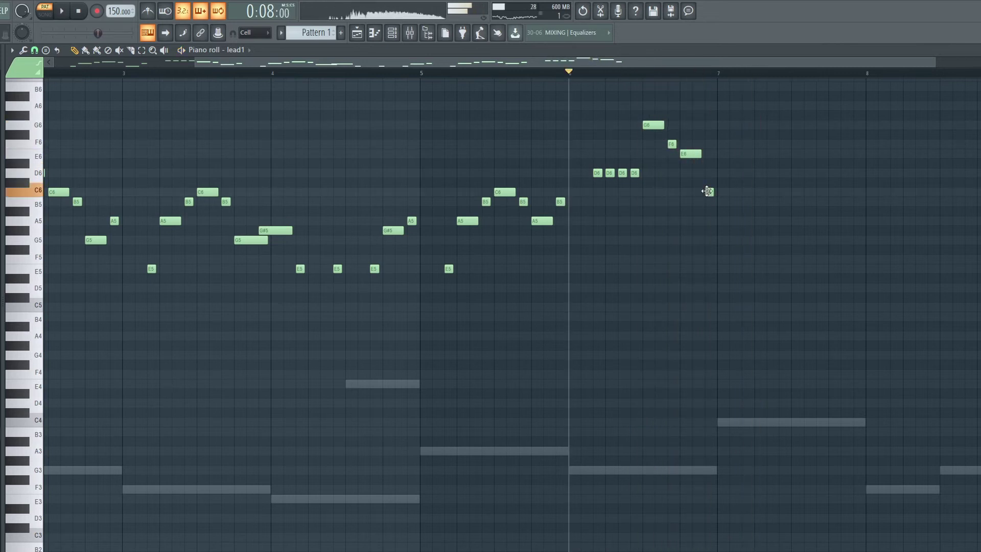
{"action": "key", "text": "space"}
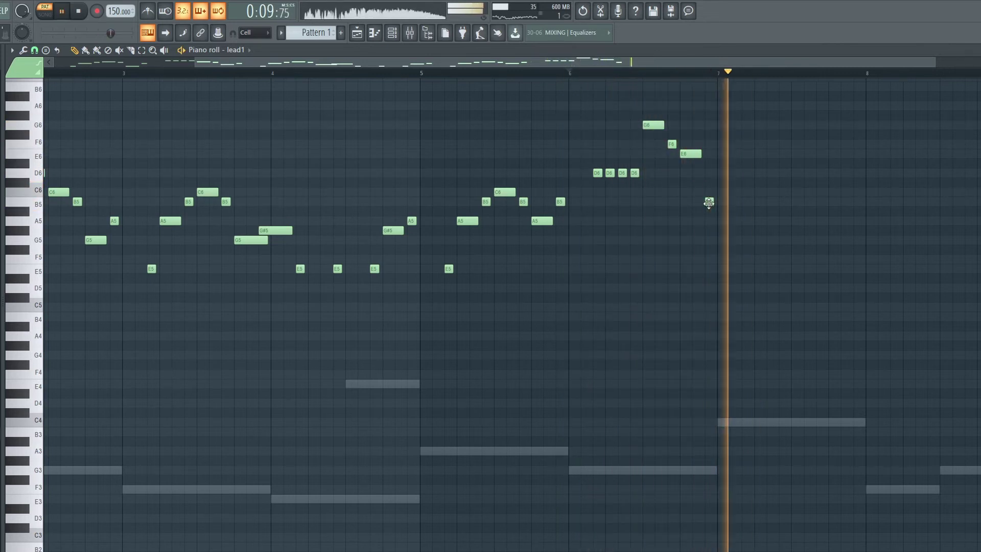
{"action": "key", "text": "space"}
{"action": "key", "text": "space"}
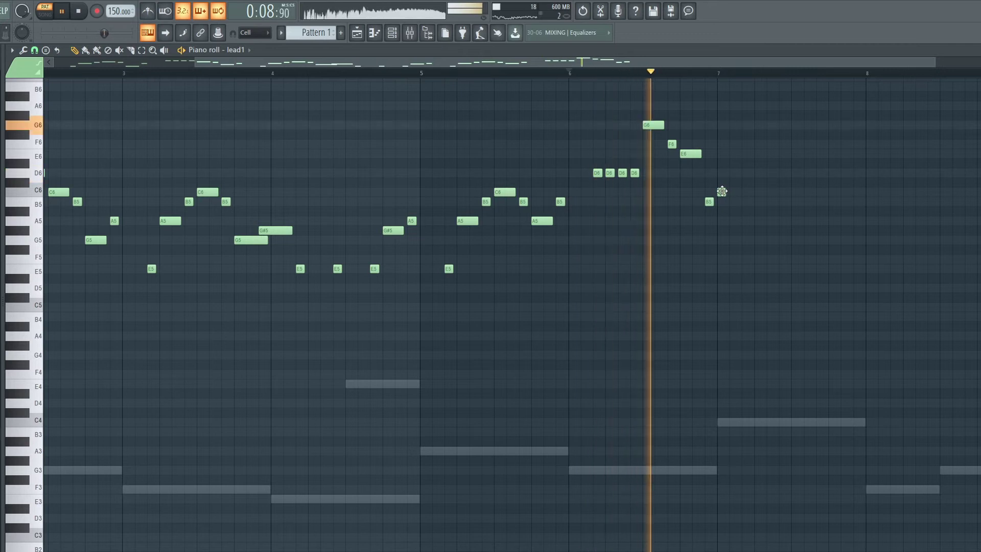
{"action": "key", "text": "space"}
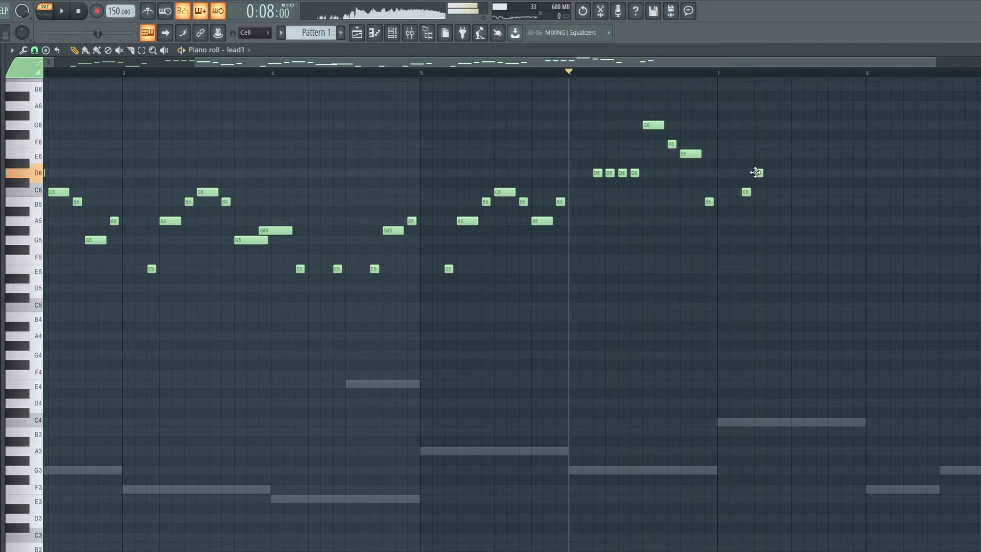
{"action": "key", "text": "space"}
{"action": "scroll", "coordinate": [744, 83], "scroll_direction": "down", "scroll_amount": 2}
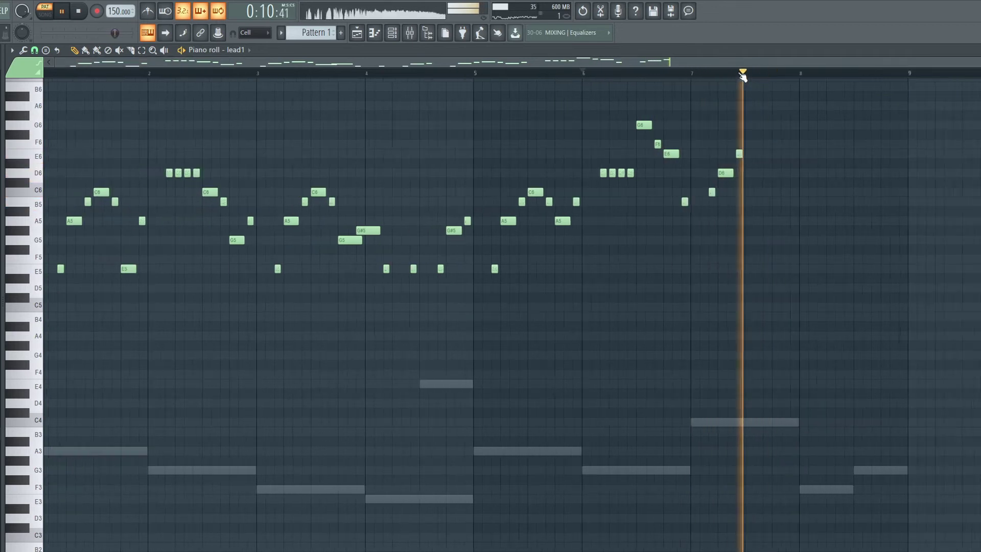
{"action": "key", "text": "space"}
{"action": "key", "text": "space"}
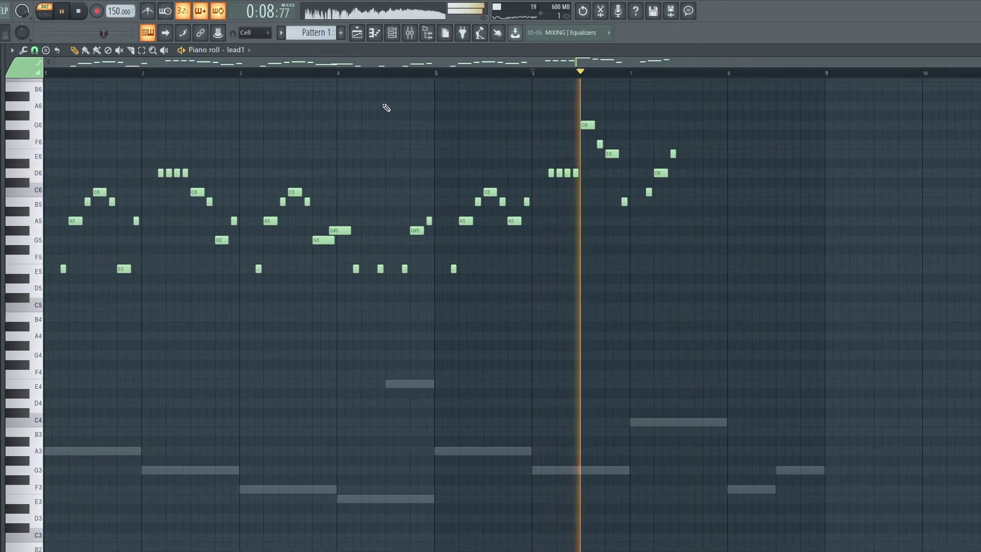
{"action": "key", "text": "Home"}
{"action": "key", "text": "space"}
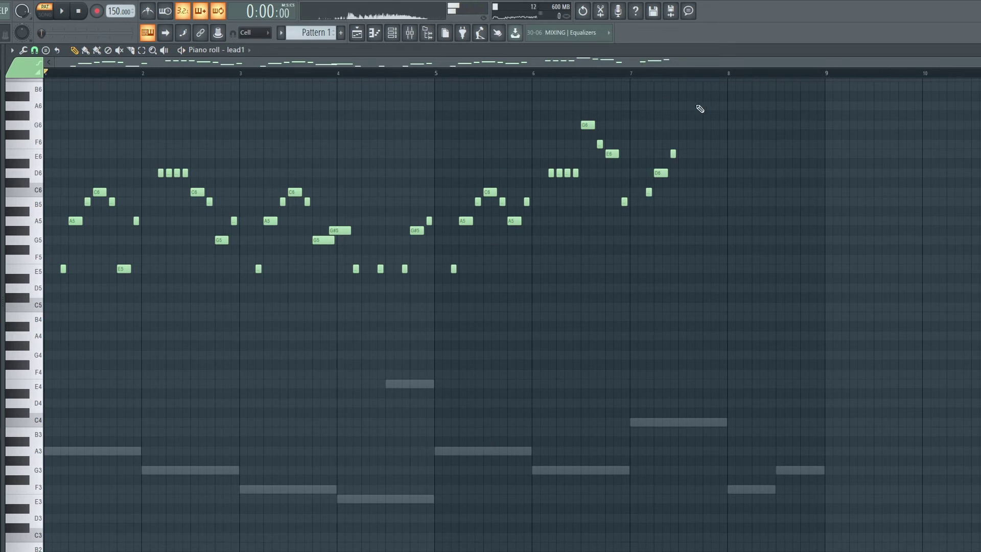
Step: Clear lead and bass notes after bar 5, then copy Serum's bars 1–4 into bars 5–8
{"action": "mouse_move", "coordinate": [705, 108]}
{"action": "left_mouse_down", "text": "ctrl"}
{"action": "mouse_move", "coordinate": [444, 337]}
{"action": "mouse_move", "coordinate": [980, 551]}
{"action": "left_mouse_up", "text": "ctrl"}
{"action": "key", "text": "Delete"}
{"action": "double_click", "coordinate": [468, 456]}
{"action": "key", "text": "Delete"}
{"action": "key", "text": "ctrl+a"}
{"action": "left_click_drag", "start_coordinate": [103, 422], "coordinate": [488, 423], "text": "shift"}
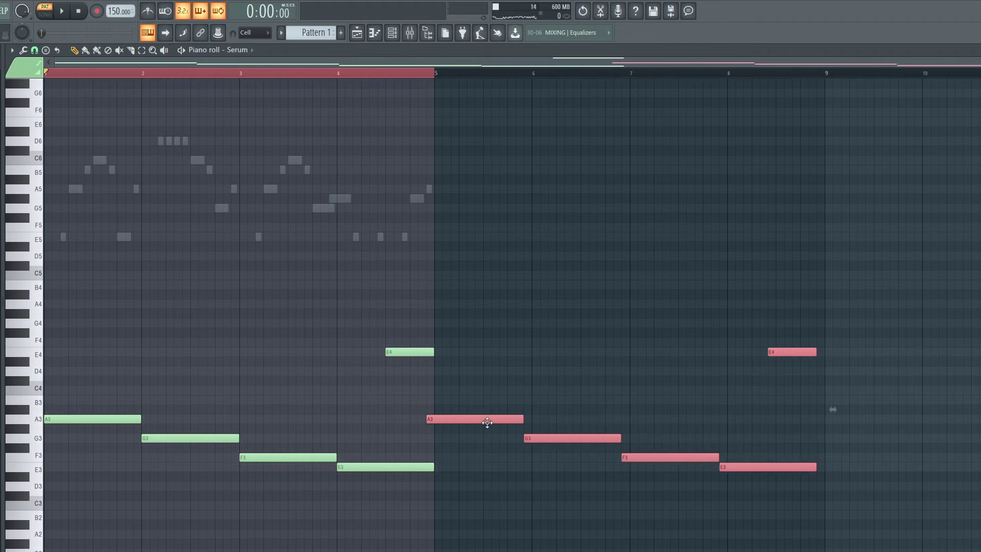
Step: Copy lead1's four-bar melody into bars 5–8 and shift it up one semitone
{"action": "double_click", "coordinate": [268, 192]}
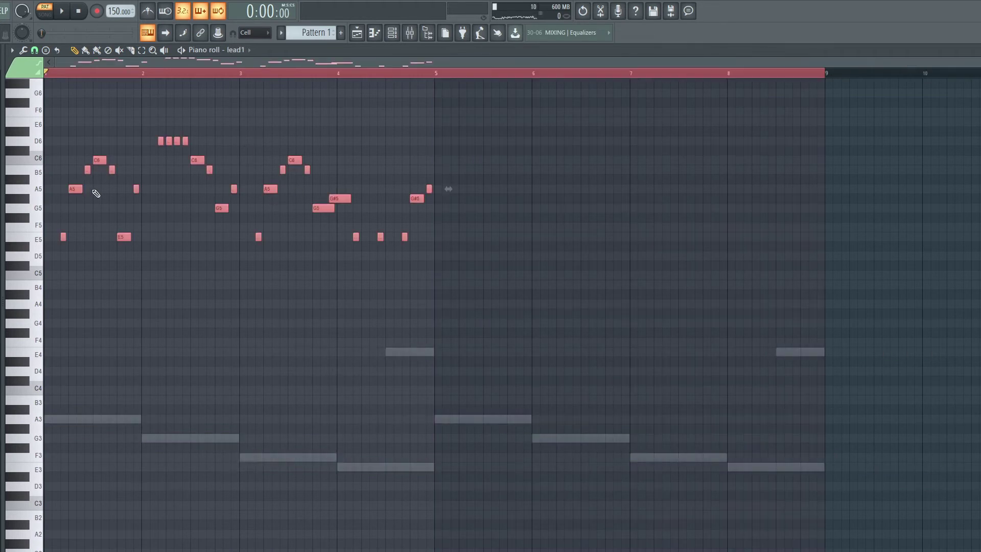
{"action": "left_click_drag", "start_coordinate": [75, 190], "coordinate": [467, 199], "text": "shift"}
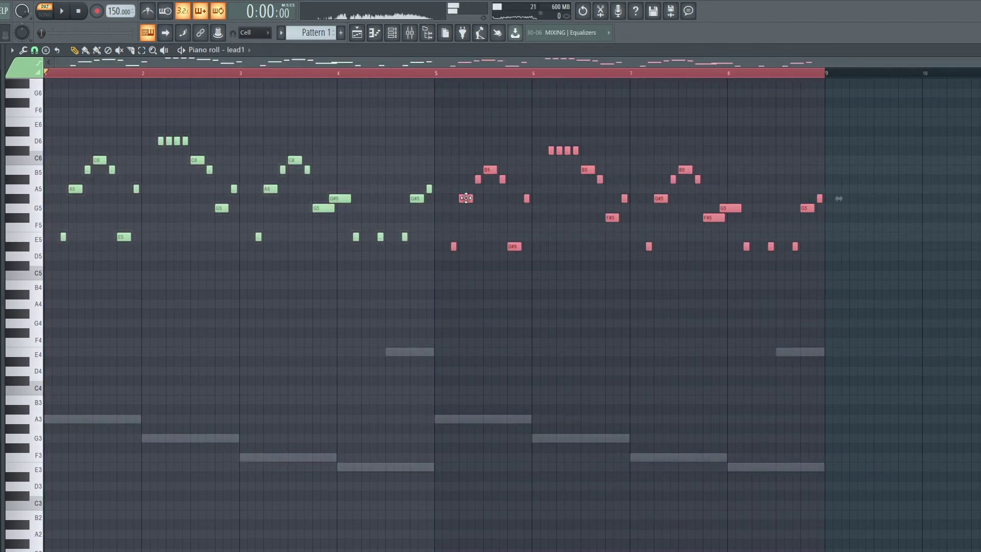
{"action": "key", "text": "shift+Up"}
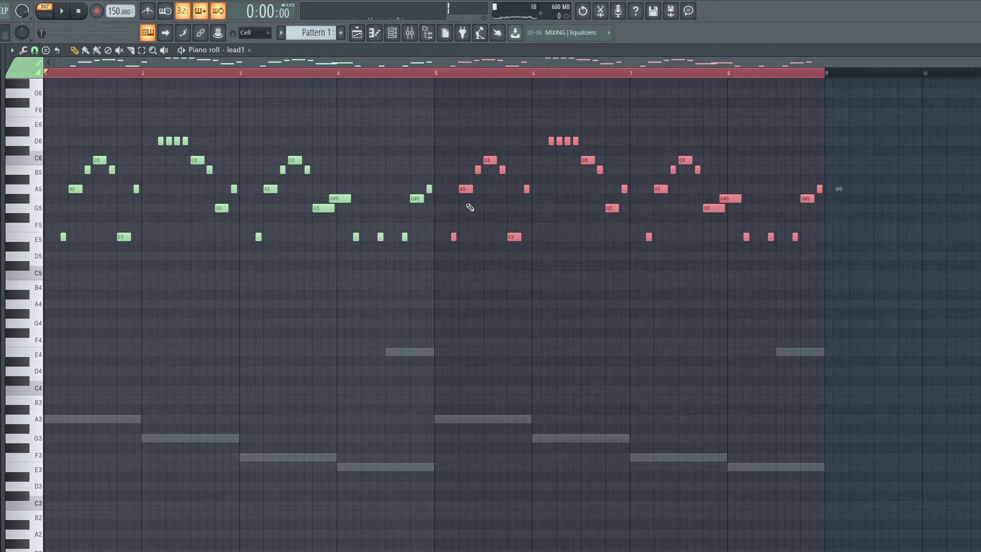
Step: Audition from bar 5, trying the bar 7 F6 as E6 before restoring F6
{"action": "key", "text": "space"}
{"action": "left_click", "coordinate": [435, 74]}
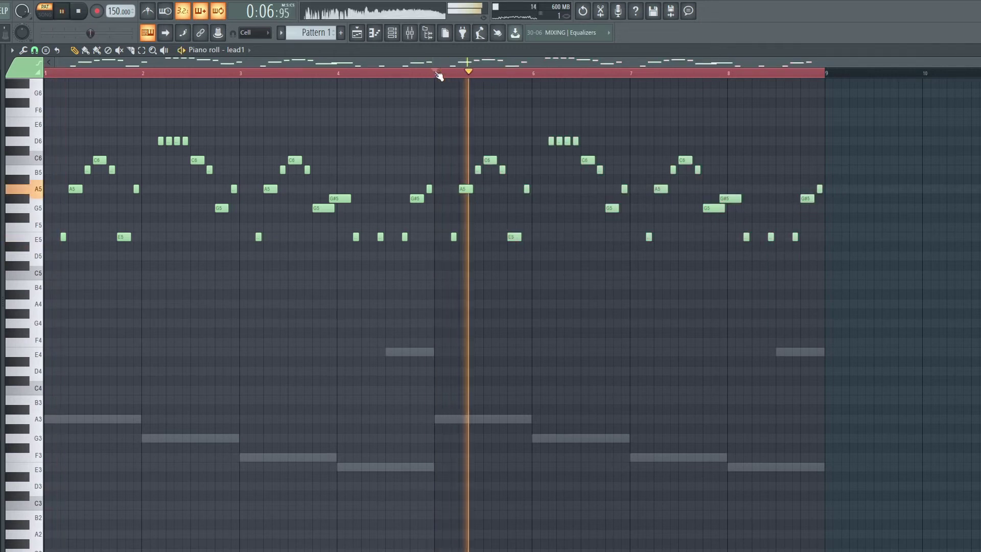
{"action": "scroll", "coordinate": [641, 75], "scroll_direction": "up", "scroll_amount": 1}
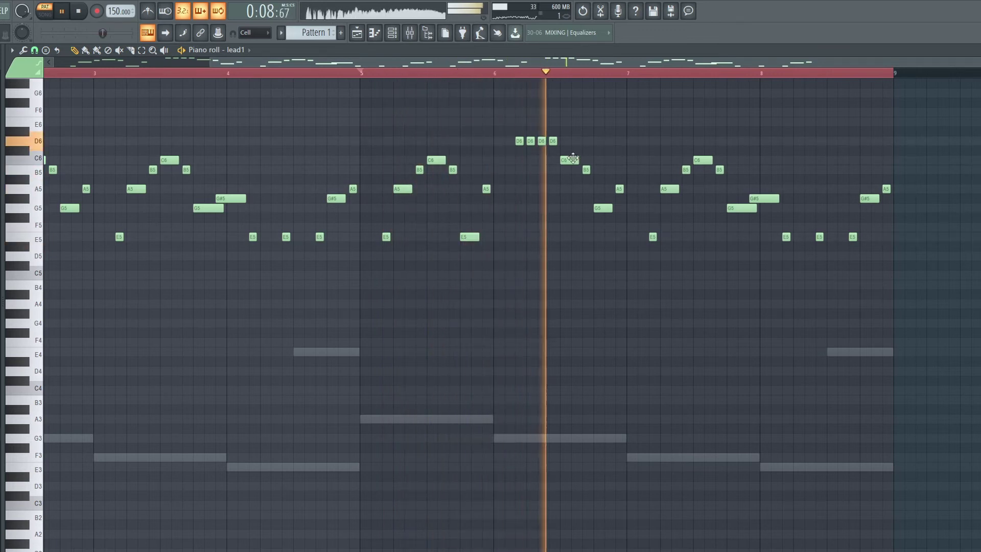
{"action": "key", "text": "space"}
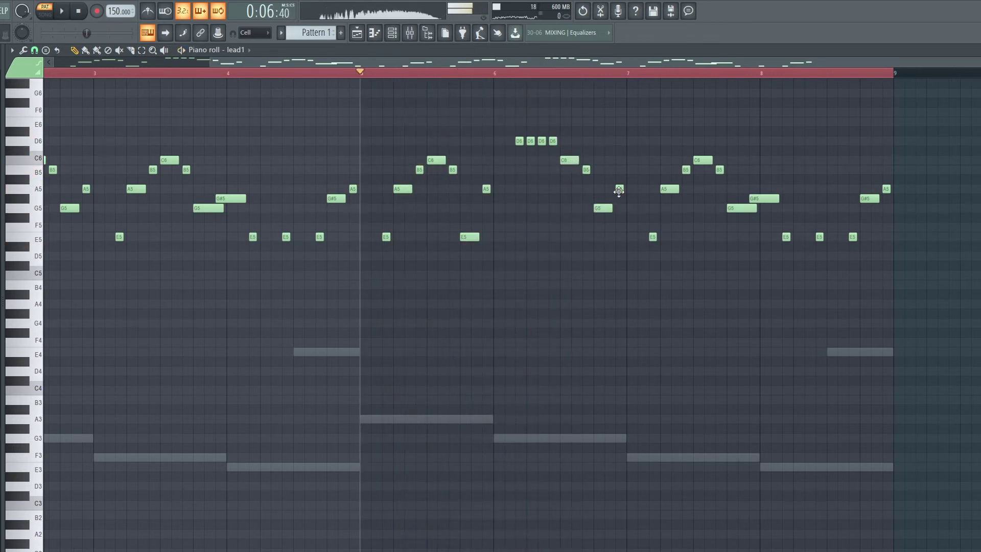
{"action": "key", "text": "space"}
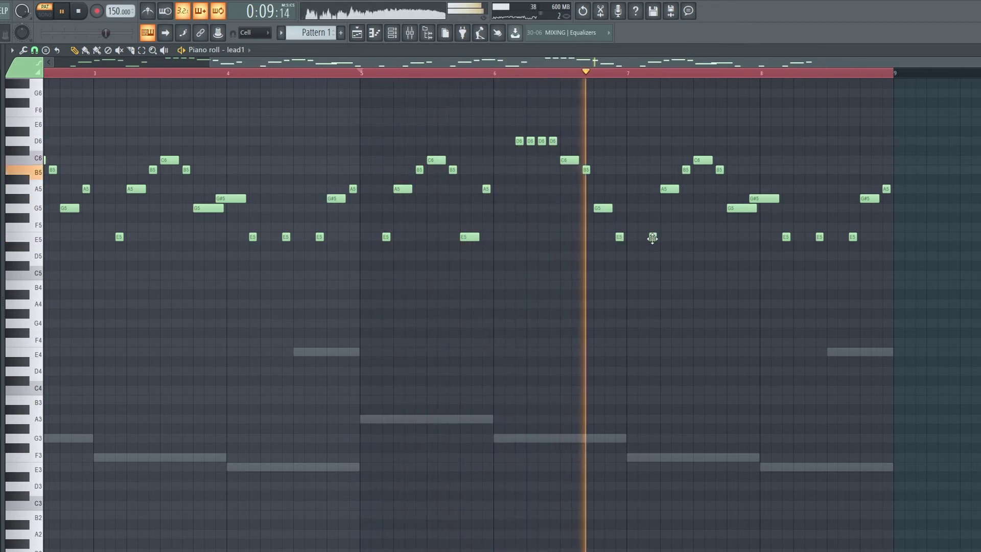
{"action": "key", "text": "space"}
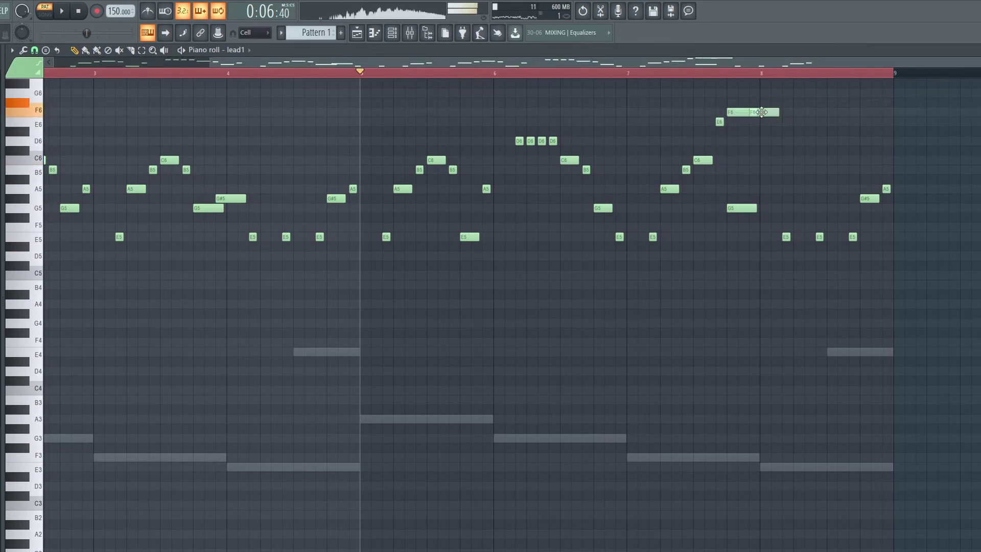
{"action": "key", "text": "space"}
{"action": "mouse_move", "coordinate": [761, 122]}
{"action": "left_mouse_down"}
{"action": "mouse_move", "coordinate": [762, 132]}
{"action": "mouse_move", "coordinate": [764, 121]}
{"action": "left_mouse_up"}
{"action": "left_click", "coordinate": [660, 71]}
{"action": "left_click", "coordinate": [660, 71]}
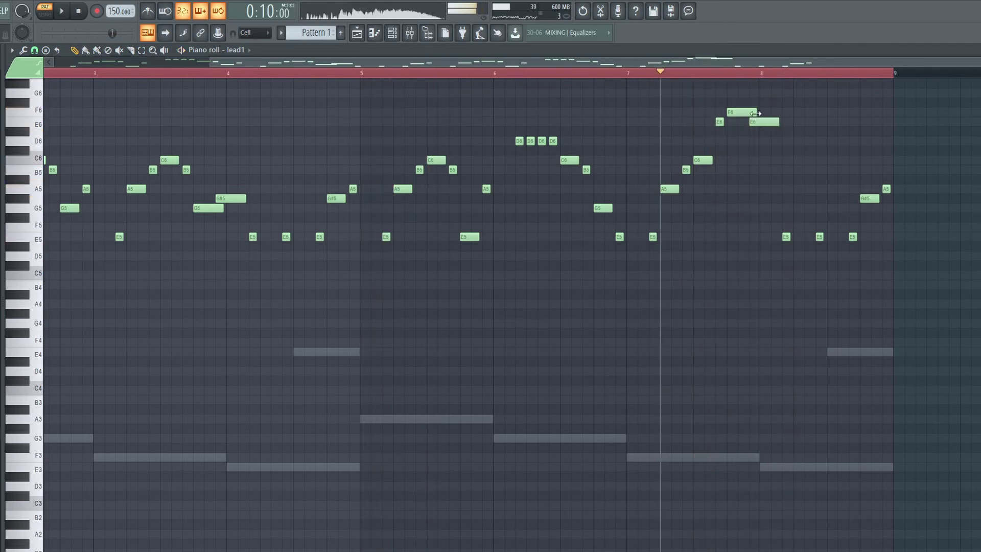
{"action": "key", "text": "space"}
{"action": "key", "text": "space"}
{"action": "key", "text": "space"}
Step: Rework the bar 8 ending with A5/G#5 notes and a final B5, then close the piano roll
{"action": "left_click", "coordinate": [798, 466]}
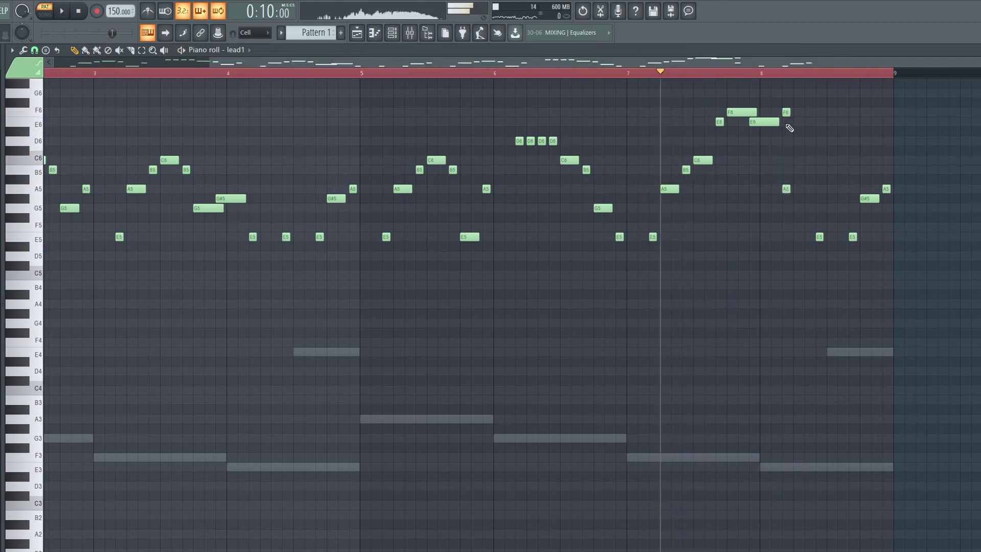
{"action": "key", "text": "space"}
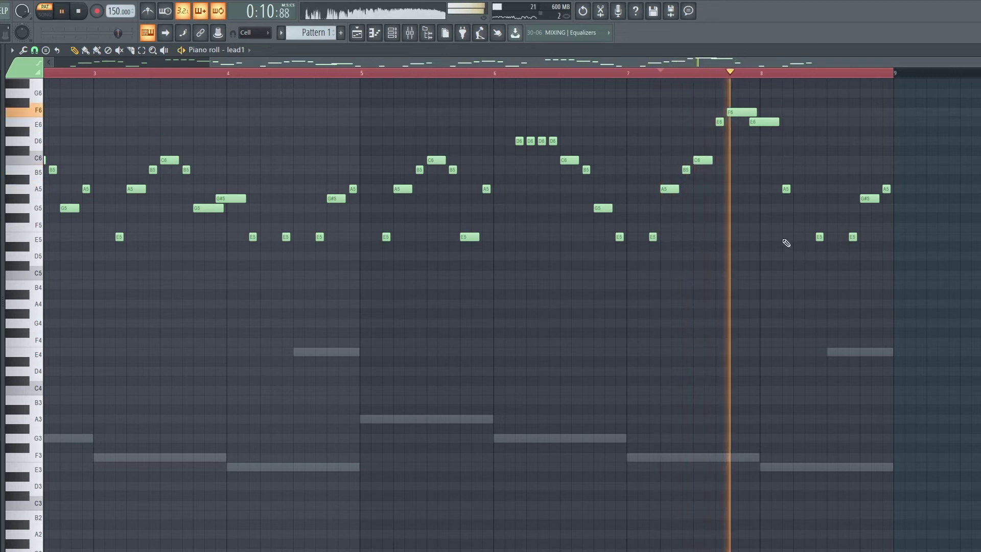
{"action": "mouse_move", "coordinate": [820, 237]}
{"action": "left_mouse_down"}
{"action": "mouse_move", "coordinate": [820, 190]}
{"action": "mouse_move", "coordinate": [785, 199]}
{"action": "left_mouse_up"}
{"action": "key", "text": "space"}
{"action": "key", "text": "space"}
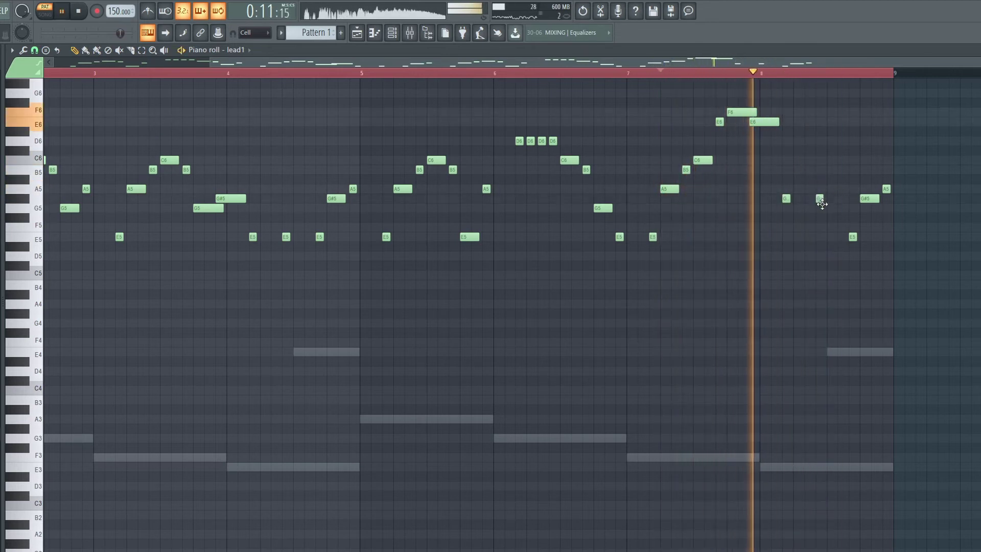
{"action": "key", "text": "space"}
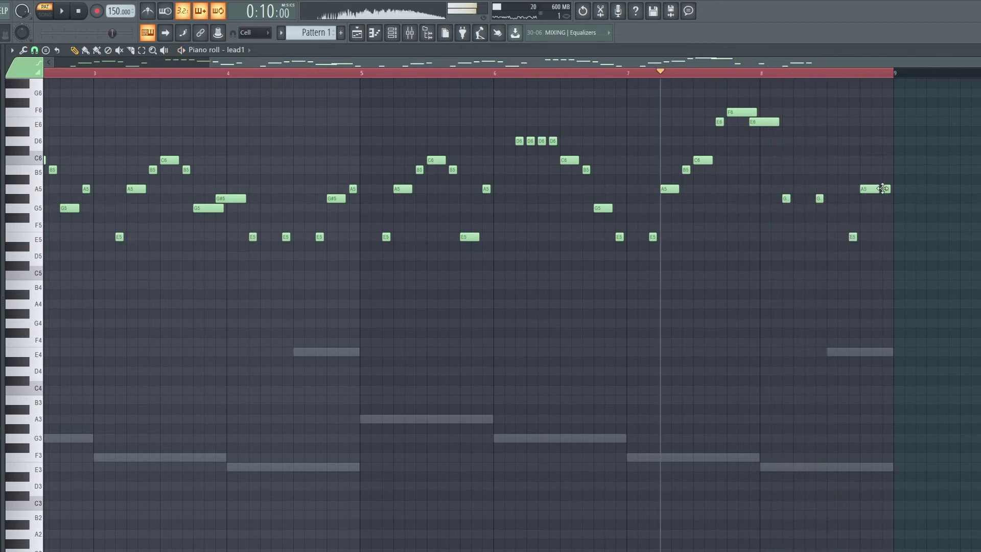
{"action": "left_click", "coordinate": [884, 168]}
{"action": "key", "text": "space"}
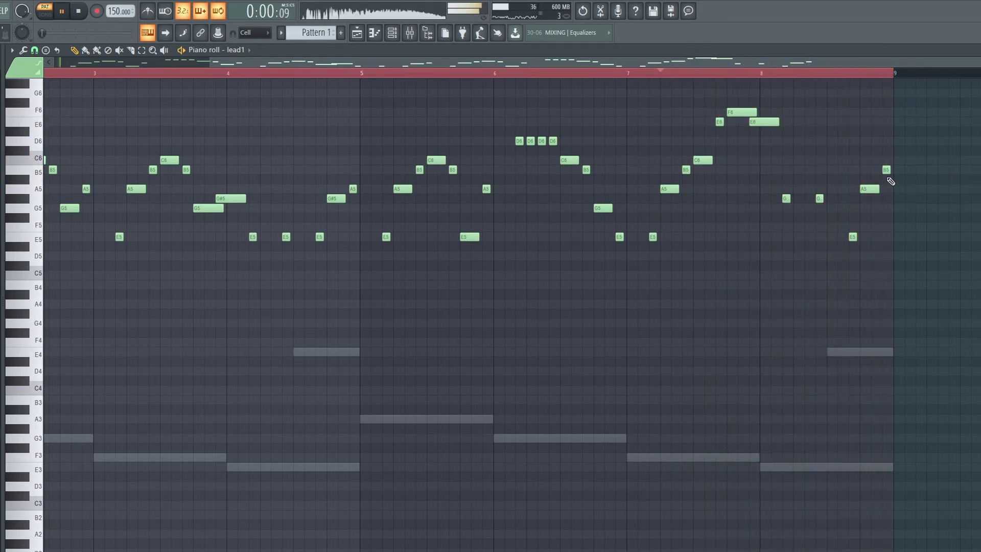
{"action": "scroll", "coordinate": [475, 75], "scroll_direction": "down", "scroll_amount": 3}
{"action": "key", "text": "space"}
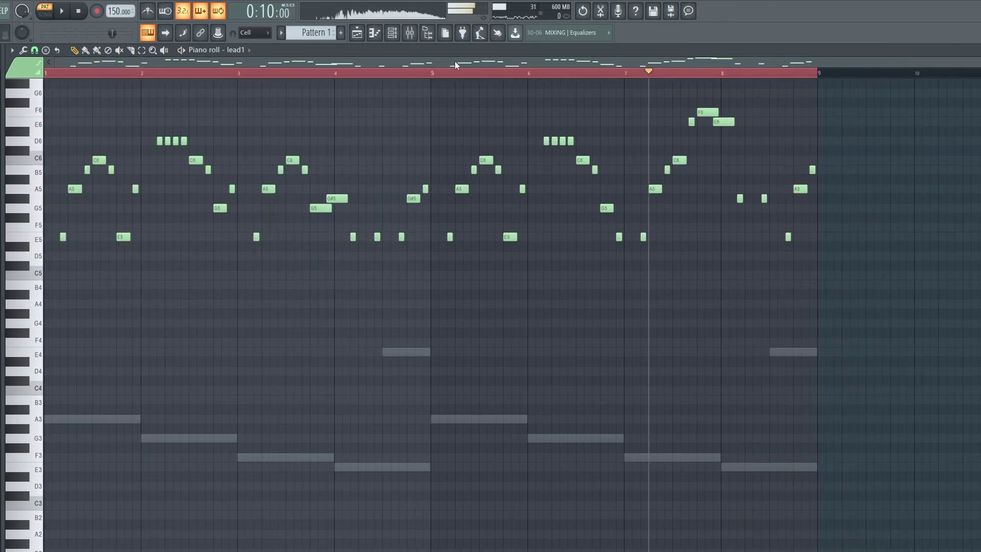
{"action": "left_click", "coordinate": [376, 34]}
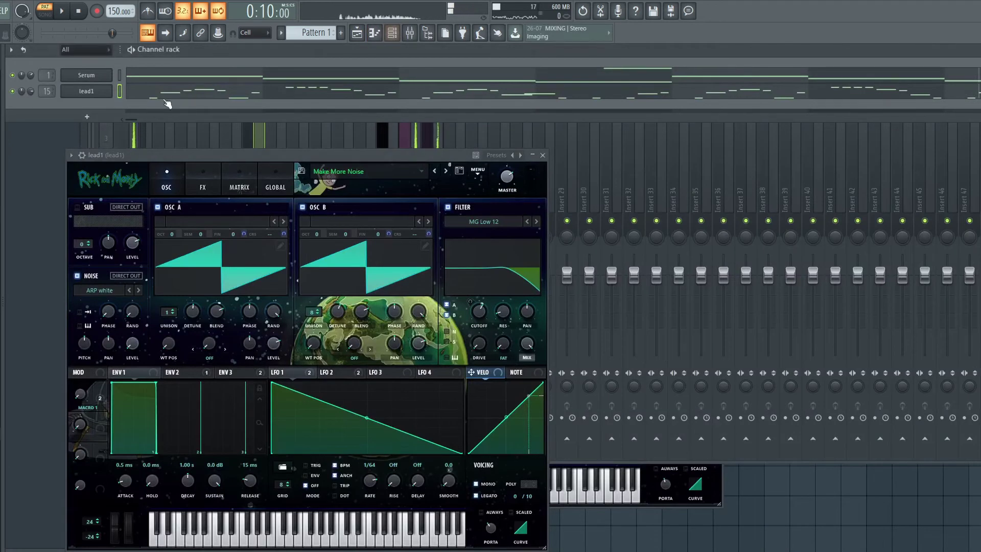
Step: Clone lead1 three times to create lead1 #2, #3 and #4
{"action": "right_click", "coordinate": [88, 91]}
{"action": "left_click", "coordinate": [135, 98]}
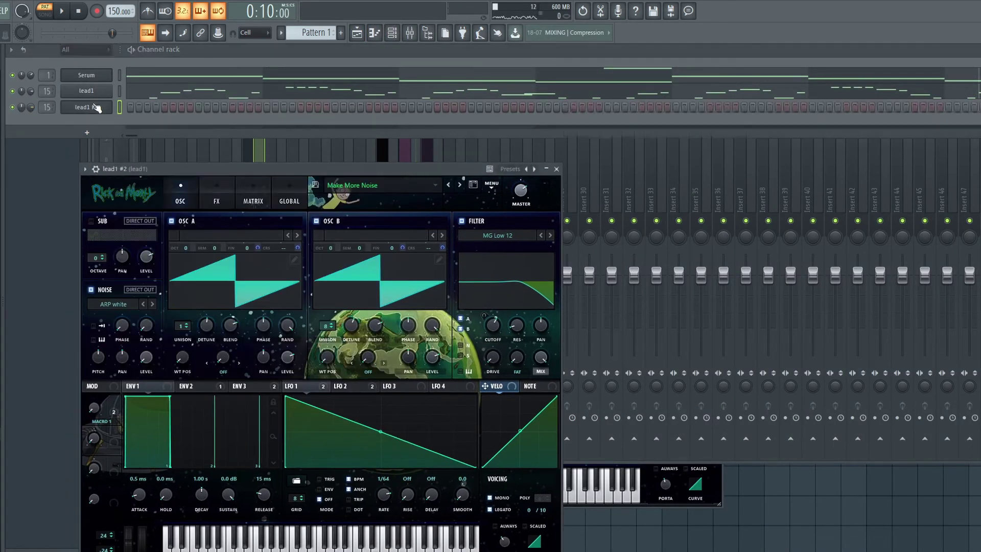
{"action": "right_click", "coordinate": [96, 108]}
{"action": "left_click", "coordinate": [135, 115]}
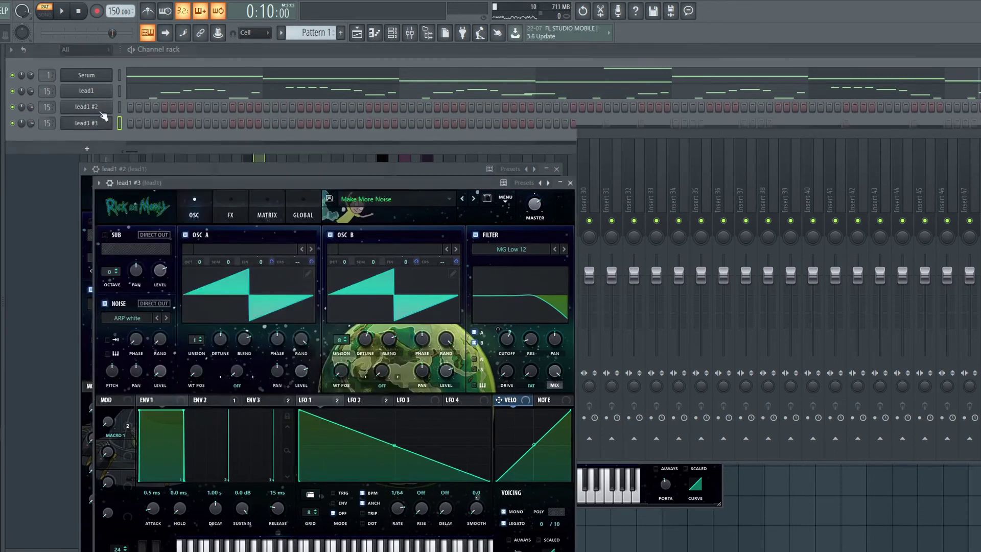
{"action": "right_click", "coordinate": [97, 123]}
{"action": "left_click", "coordinate": [134, 131]}
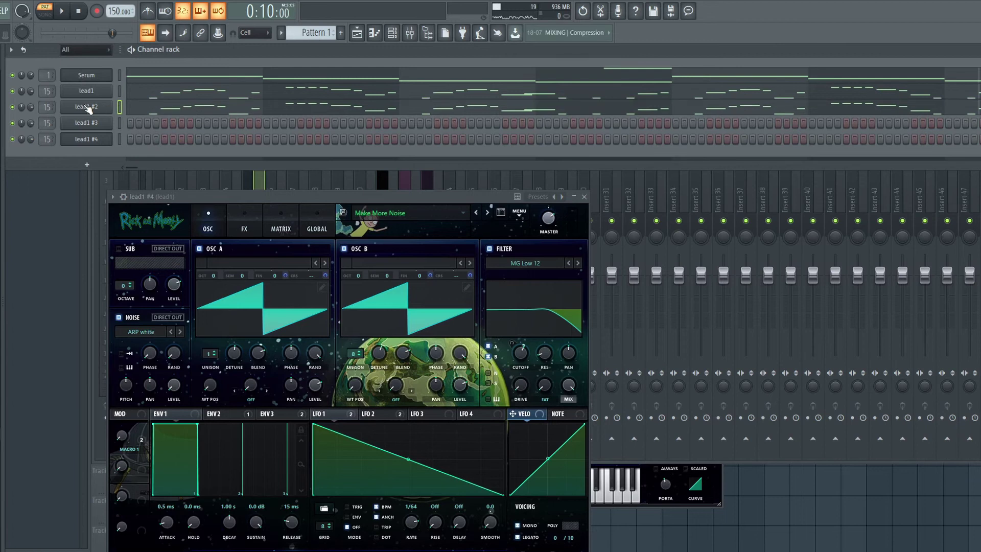
Step: Load the User > LD - Drunken Lead preset in lead1 #2's Serum
{"action": "left_click", "coordinate": [87, 108]}
{"action": "left_click", "coordinate": [381, 185]}
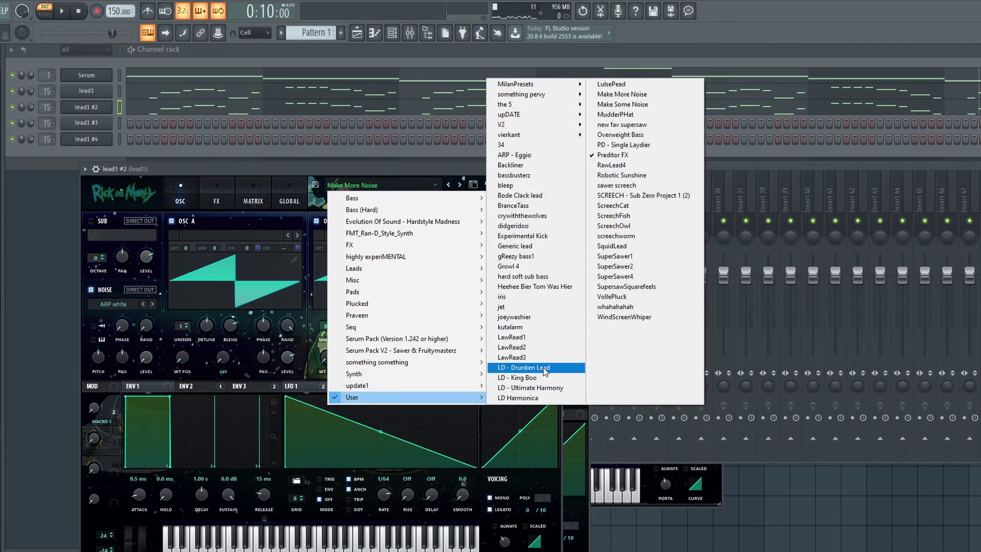
{"action": "mouse_move", "coordinate": [407, 397]}
{"action": "left_click", "coordinate": [536, 367]}
{"action": "left_click", "coordinate": [123, 118]}
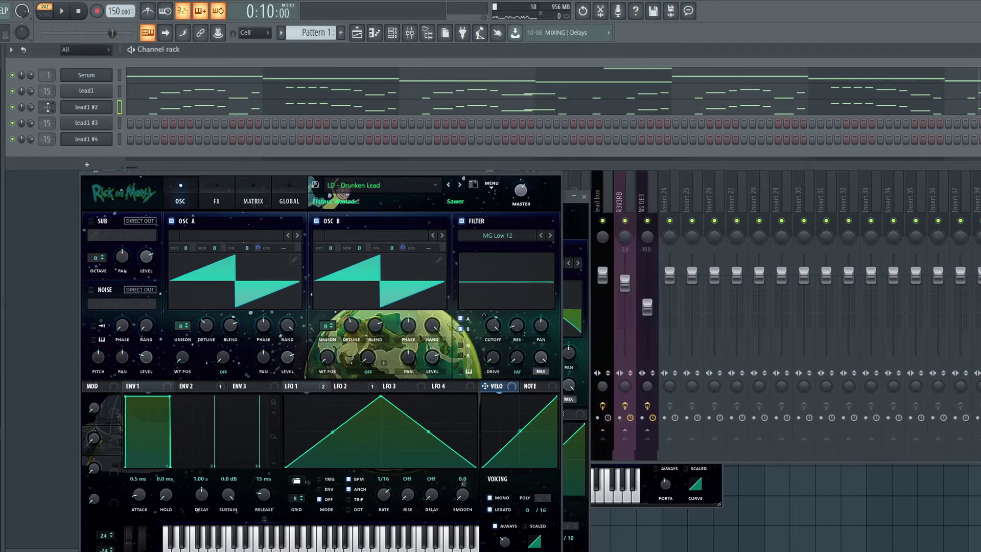
Step: Route lead1 #2 to mixer Insert 16 feeding the lead bus and lower its fader
{"action": "key", "text": "F9"}
{"action": "right_click", "coordinate": [494, 176]}
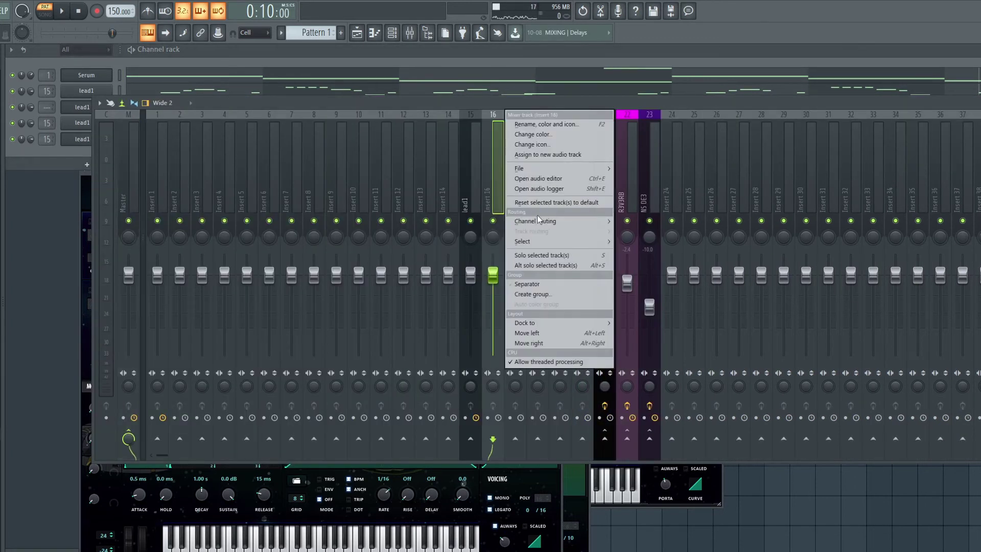
{"action": "left_click", "coordinate": [675, 224]}
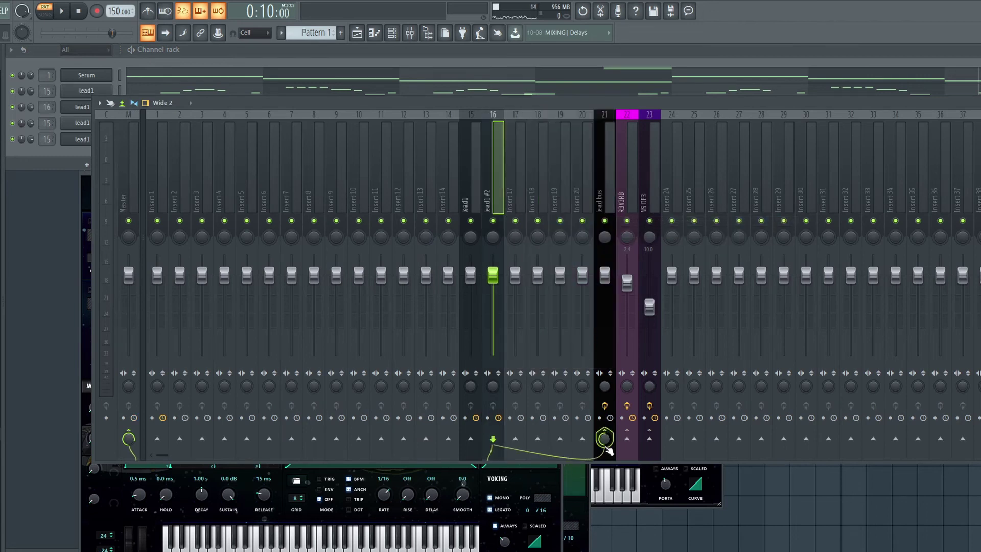
{"action": "key", "text": "space"}
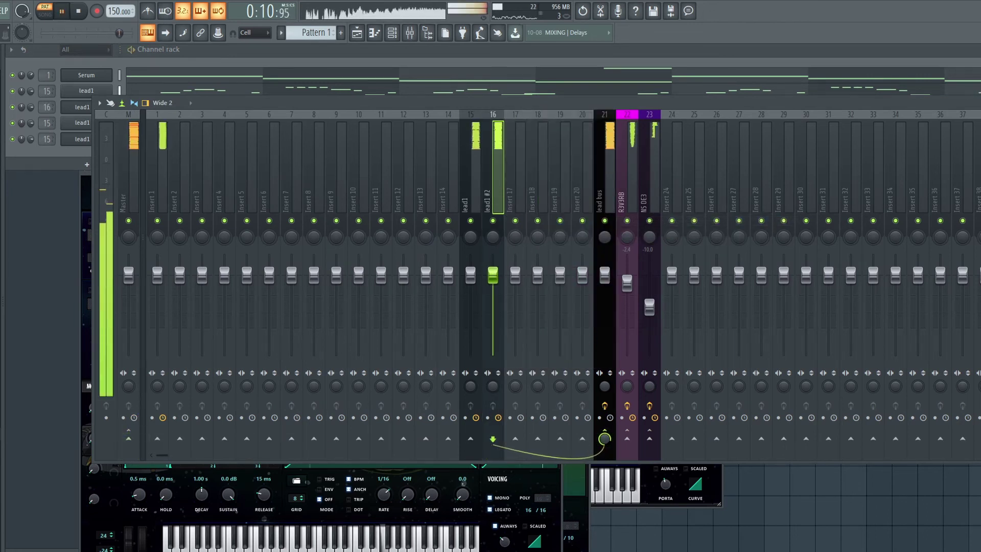
{"action": "left_click_drag", "start_coordinate": [493, 275], "coordinate": [494, 292]}
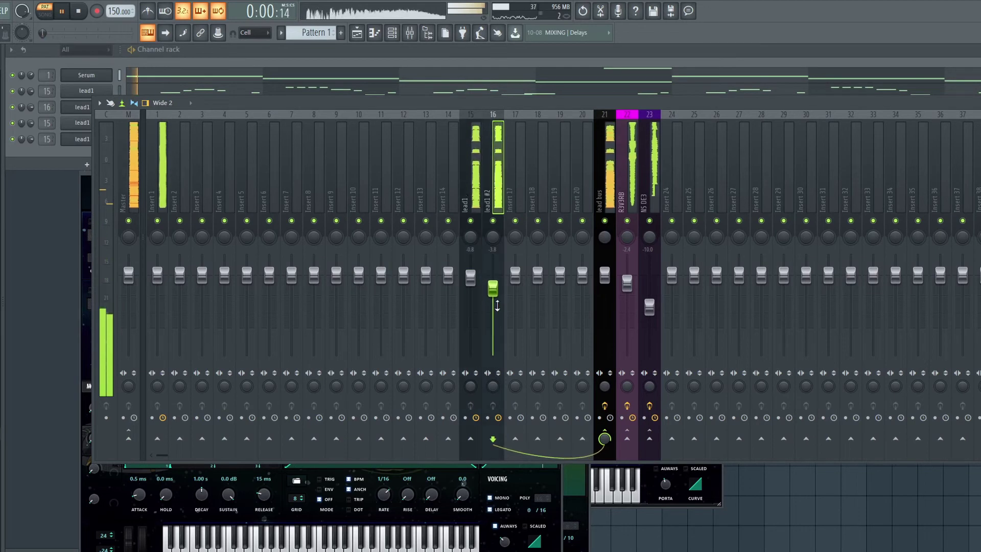
Step: Load the SuperSawer4 preset in lead1 #3's Serum
{"action": "left_click_drag", "start_coordinate": [360, 100], "coordinate": [283, 153]}
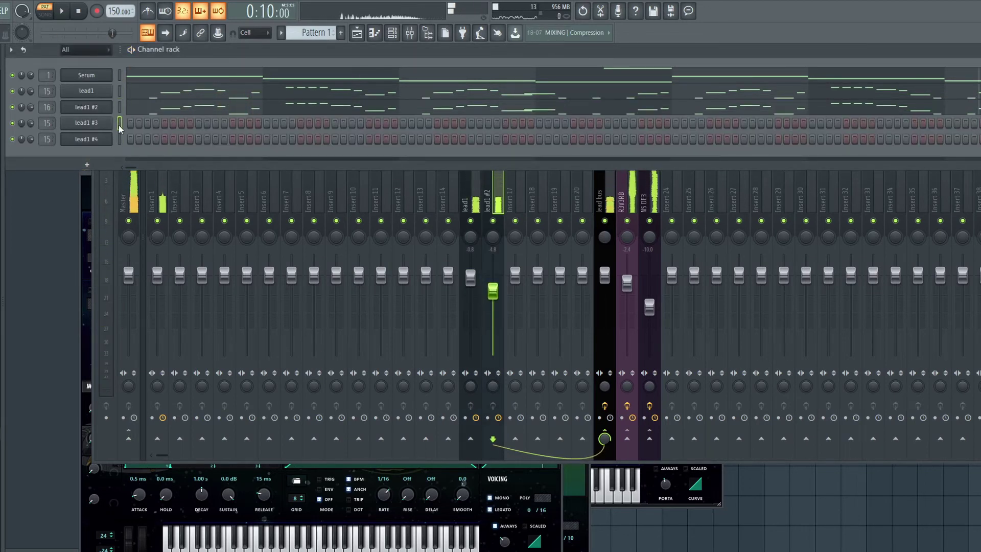
{"action": "left_click", "coordinate": [87, 122]}
{"action": "left_click", "coordinate": [462, 198]}
{"action": "mouse_move", "coordinate": [419, 412]}
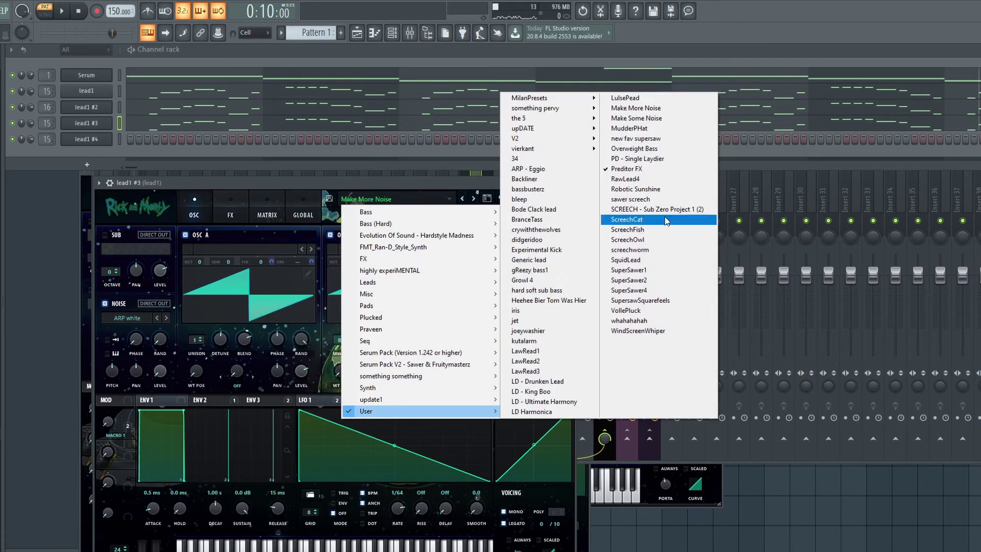
{"action": "left_click", "coordinate": [659, 291]}
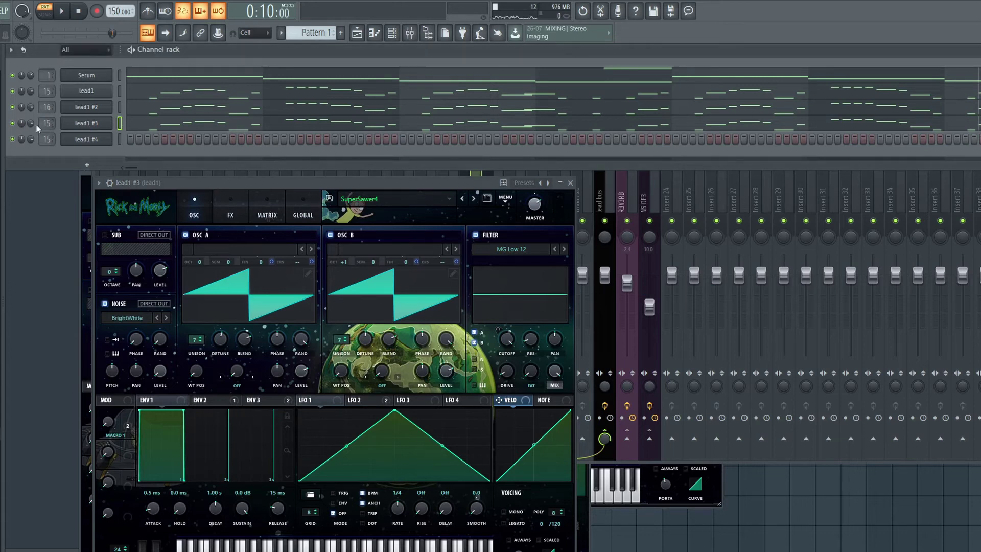
Step: Copy lead1 #3's melody downward and flatten the copy onto a single A3 pitch
{"action": "left_click", "coordinate": [154, 116]}
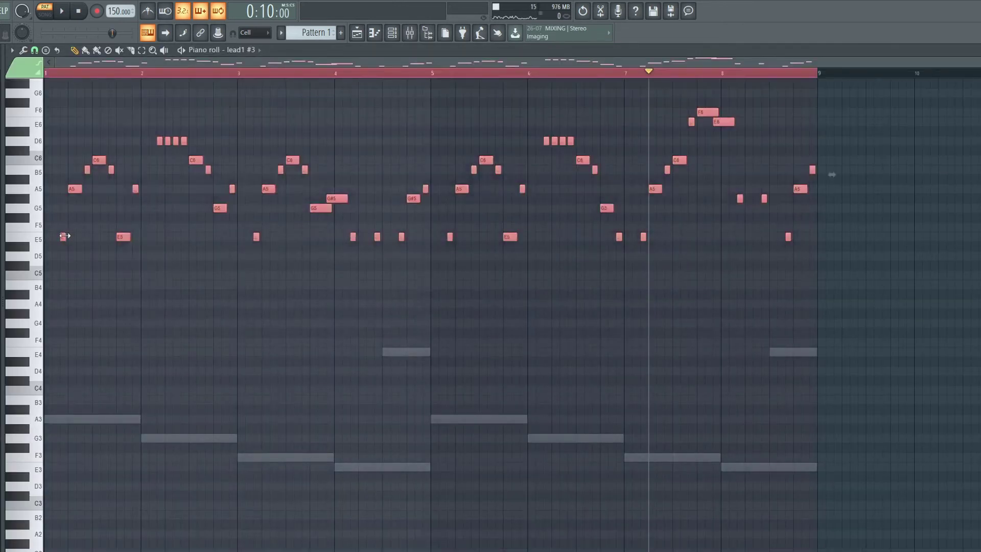
{"action": "left_click_drag", "start_coordinate": [64, 236], "coordinate": [64, 408]}
{"action": "left_click", "coordinate": [23, 51]}
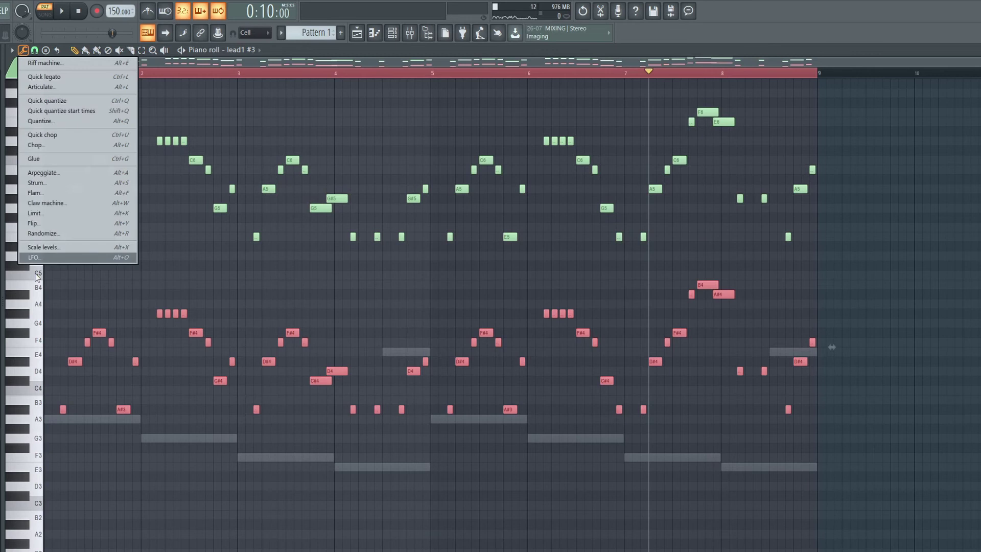
{"action": "left_click", "coordinate": [46, 213]}
{"action": "left_click", "coordinate": [636, 344]}
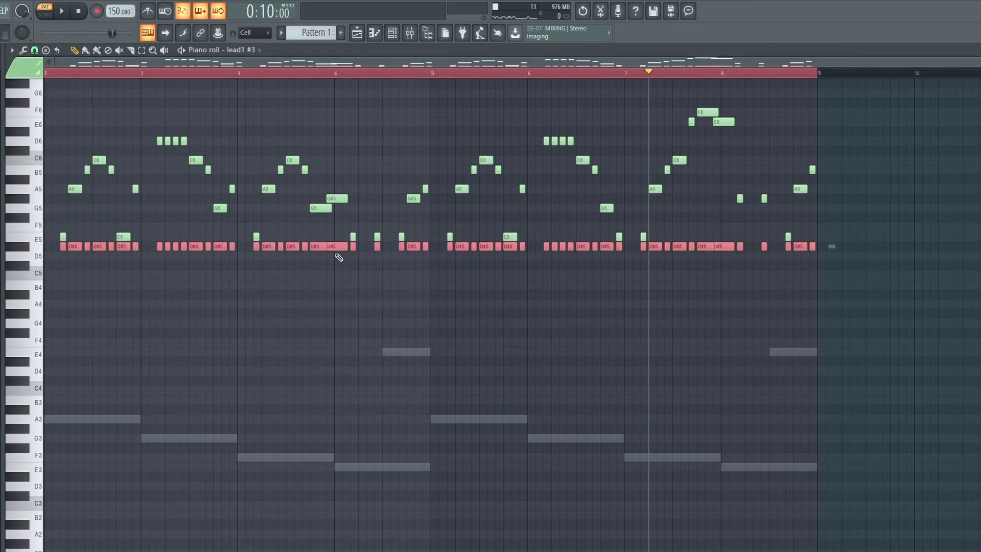
{"action": "key", "text": "shift+Down"}
{"action": "key", "text": "shift+Down"}
{"action": "key", "text": "shift+Down"}
{"action": "key", "text": "ctrl+Down"}
{"action": "key", "text": "shift+Down"}
{"action": "key", "text": "shift+Down"}
{"action": "key", "text": "shift+Down"}
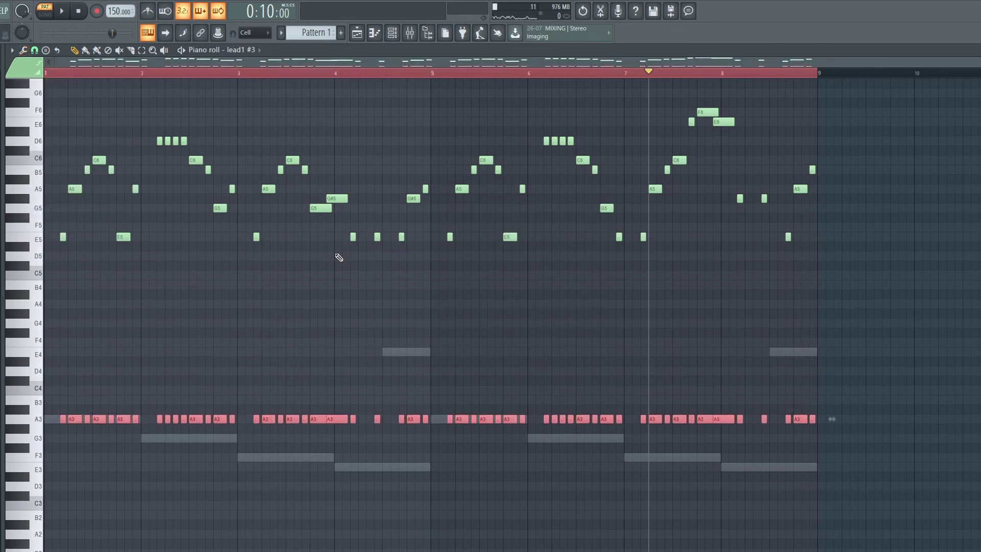
{"action": "left_click", "coordinate": [198, 332]}
Step: Step the low notes down to G3 from bar 2, F3 from bar 3, E3 from bar 4
{"action": "left_click_drag", "start_coordinate": [158, 407], "coordinate": [906, 454]}
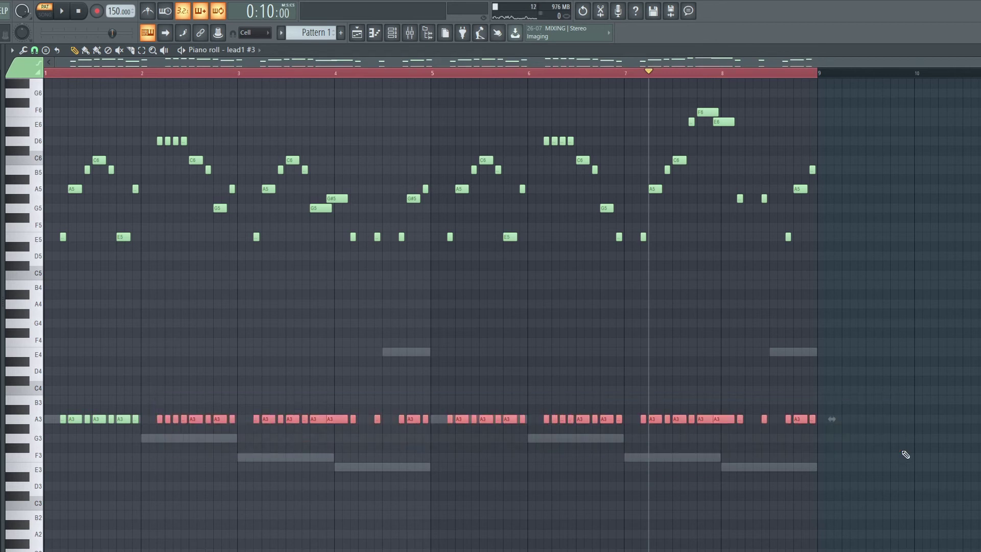
{"action": "key", "text": "shift+Down"}
{"action": "key", "text": "shift+Down"}
{"action": "left_click_drag", "start_coordinate": [245, 418], "coordinate": [961, 473]}
{"action": "key", "text": "shift+Down"}
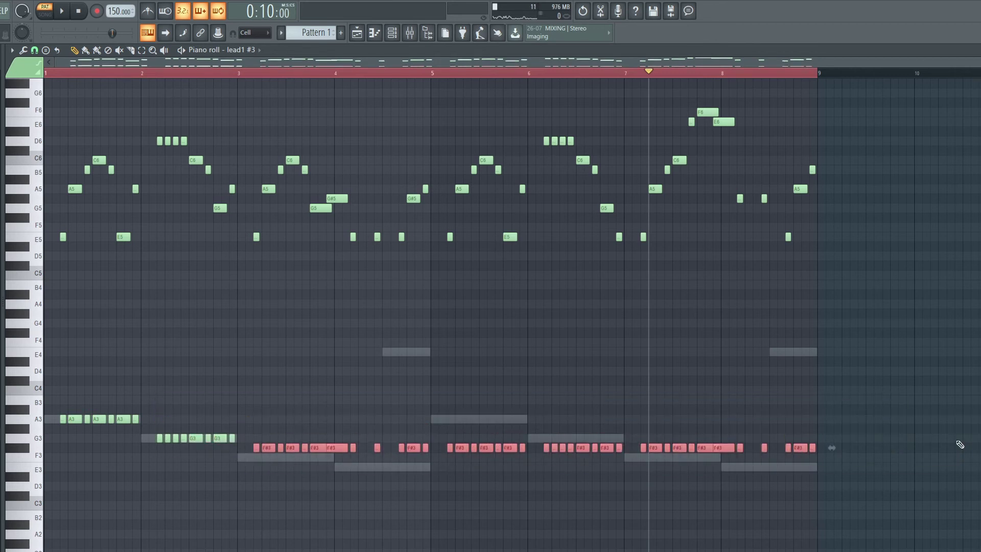
{"action": "key", "text": "shift+Down"}
{"action": "key", "text": "ctrl+d"}
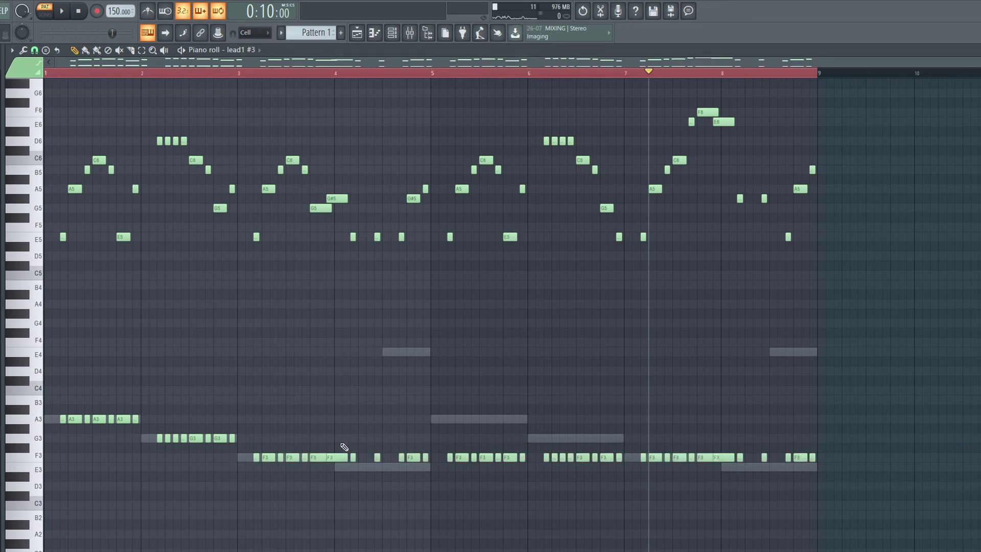
{"action": "left_click_drag", "start_coordinate": [344, 446], "coordinate": [833, 509], "text": "ctrl"}
{"action": "key", "text": "shift+Down"}
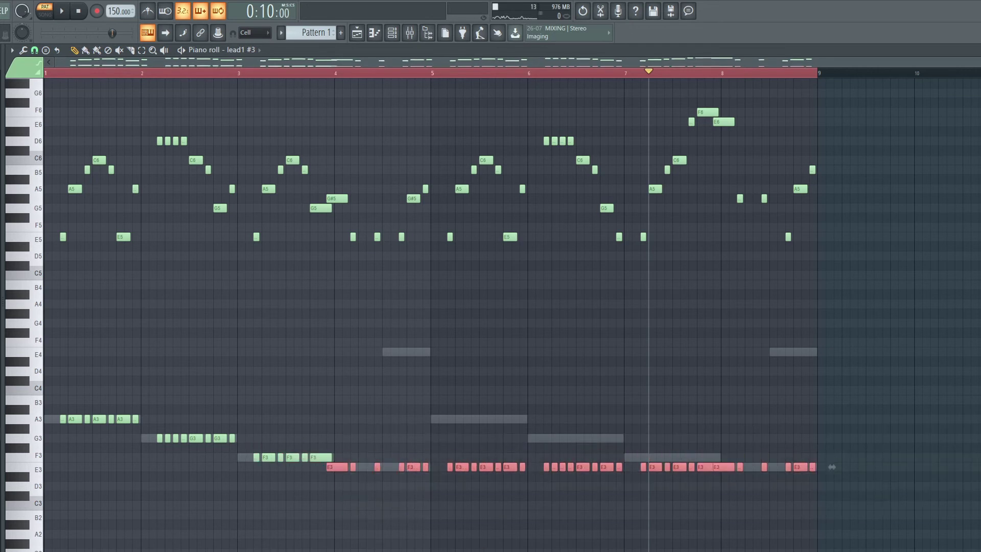
Step: Replace bars 5–8 of the low layer with a copy of bars 1–4
{"action": "left_click_drag", "start_coordinate": [444, 443], "coordinate": [973, 506]}
{"action": "key", "text": "Delete"}
{"action": "left_click_drag", "start_coordinate": [548, 321], "coordinate": [49, 523]}
{"action": "left_click_drag", "start_coordinate": [68, 417], "coordinate": [453, 418], "text": "shift"}
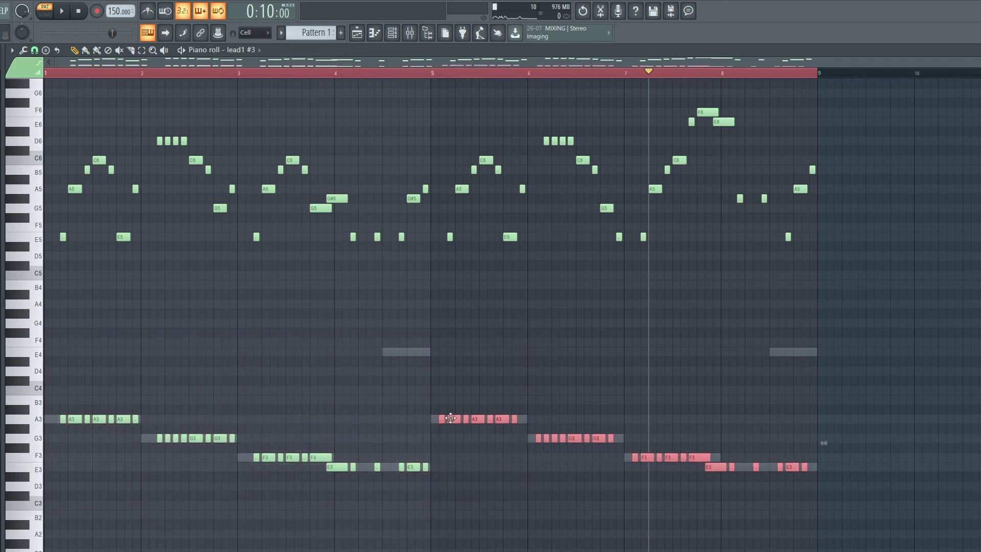
Step: Raise the E3 low note near bar 8 to F3 and audition it
{"action": "left_click", "coordinate": [397, 365]}
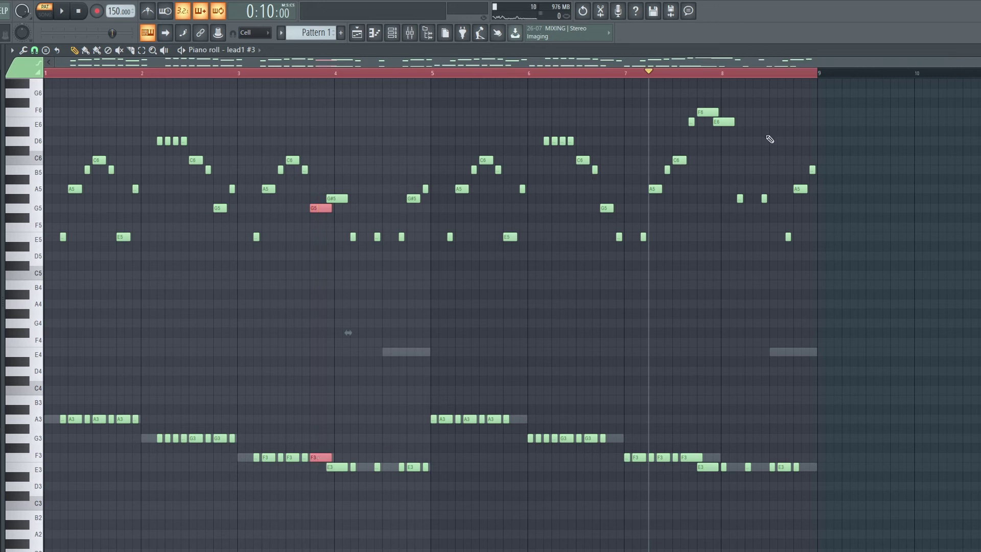
{"action": "left_click", "coordinate": [702, 466]}
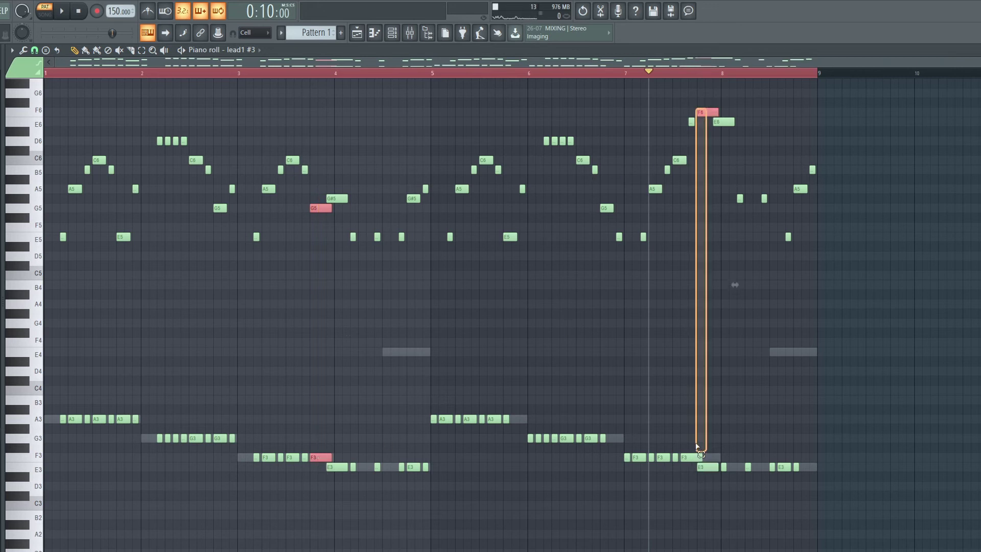
{"action": "left_click_drag", "start_coordinate": [701, 469], "coordinate": [697, 458]}
{"action": "key", "text": "space"}
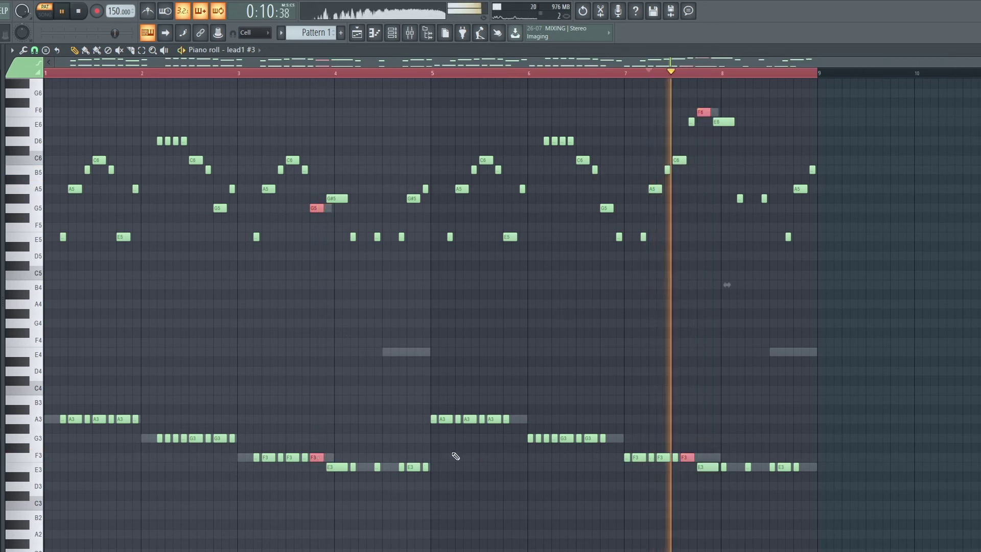
{"action": "key", "text": "space"}
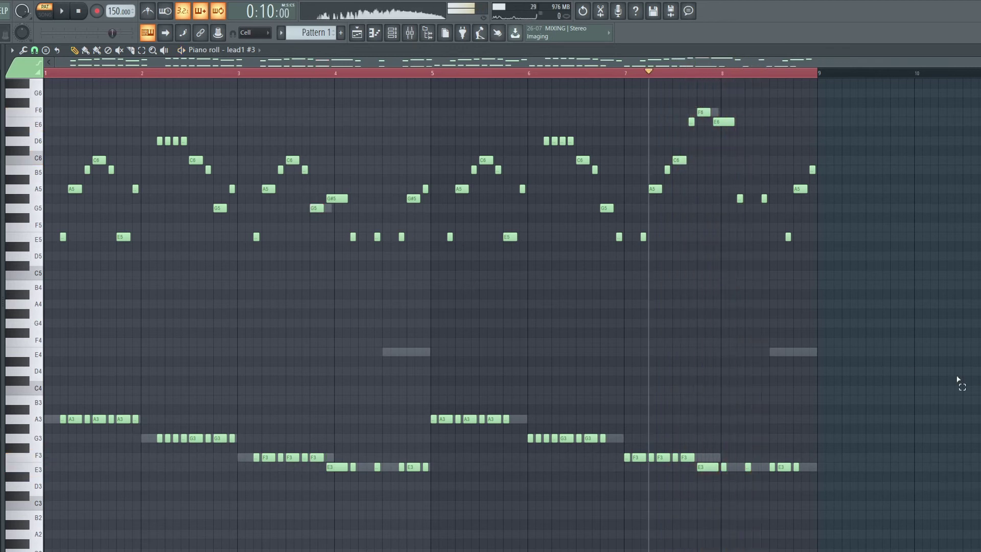
Step: Nudge all the low bass notes earlier and audition from bar 3
{"action": "left_click_drag", "start_coordinate": [959, 375], "coordinate": [815, 443]}
{"action": "key", "text": "shift+Left"}
{"action": "key", "text": "space"}
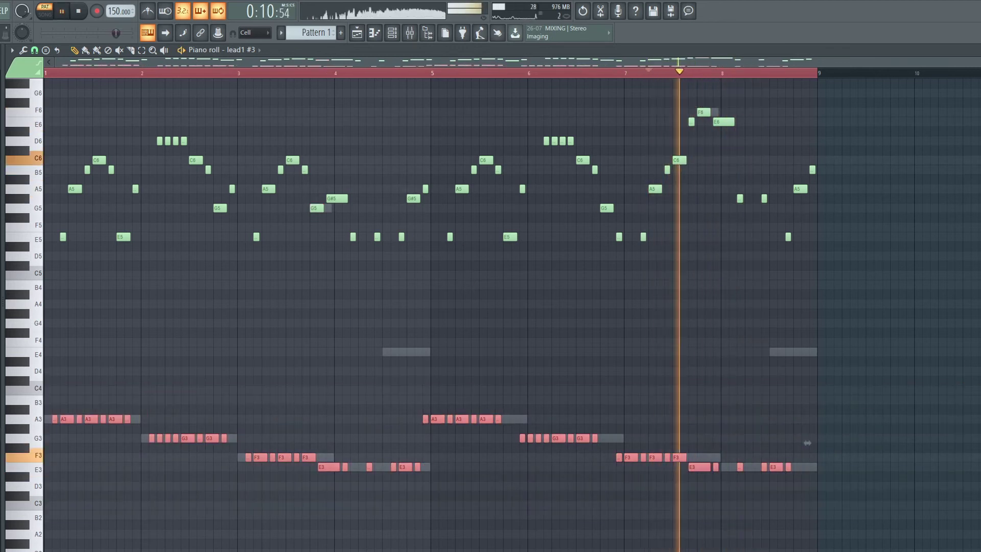
{"action": "key", "text": "space"}
{"action": "key", "text": "space"}
{"action": "key", "text": "space"}
{"action": "left_click", "coordinate": [295, 72]}
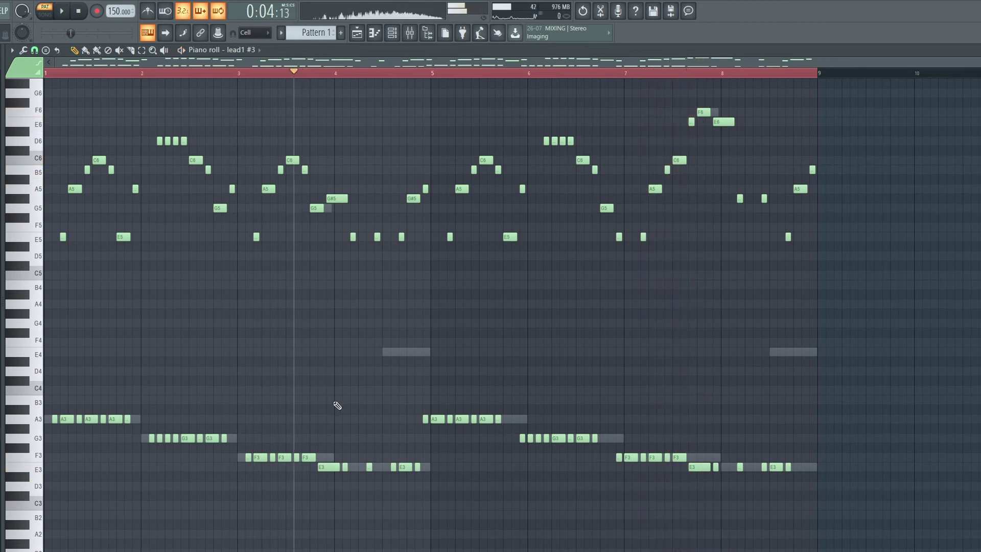
{"action": "key", "text": "space"}
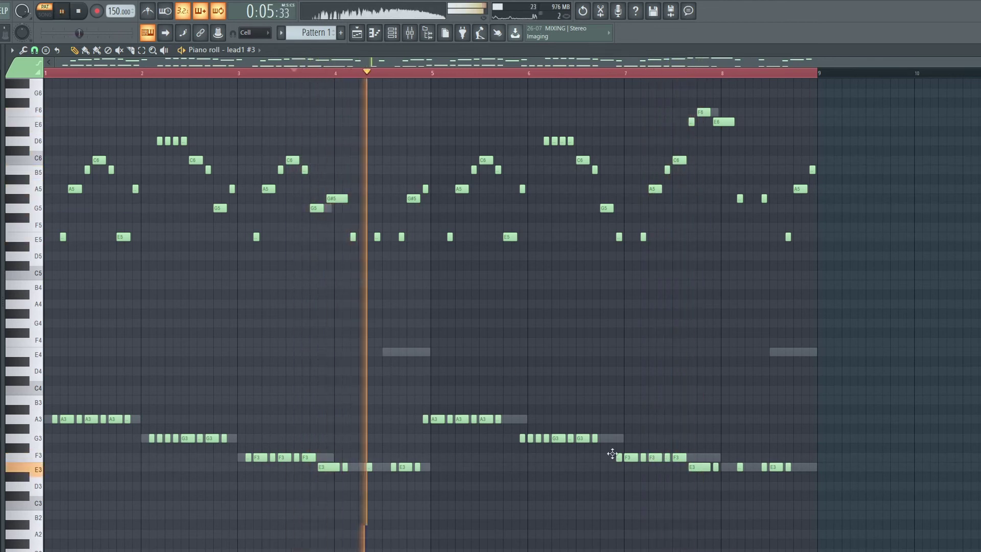
{"action": "key", "text": "space"}
{"action": "key", "text": "space"}
{"action": "key", "text": "space"}
{"action": "key", "text": "space"}
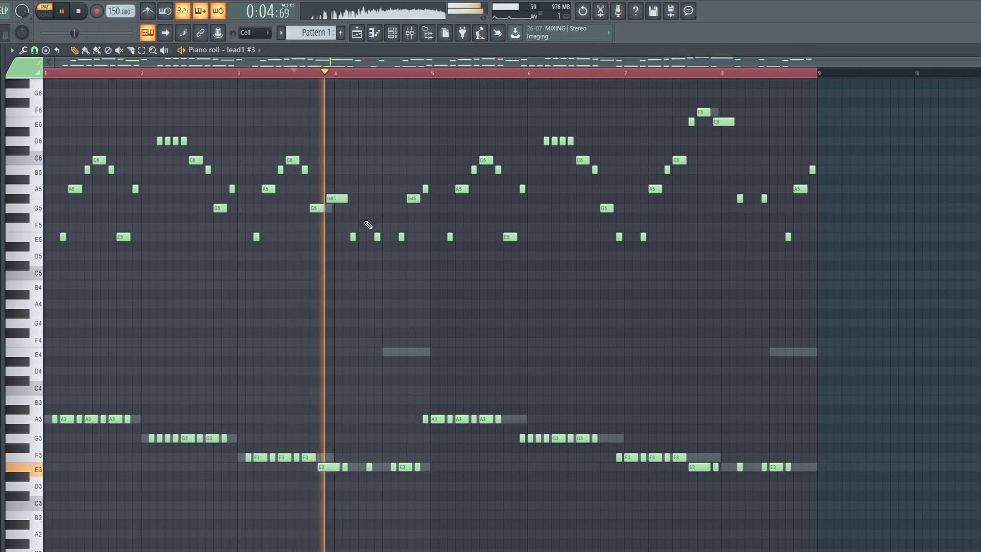
{"action": "left_click", "coordinate": [48, 73]}
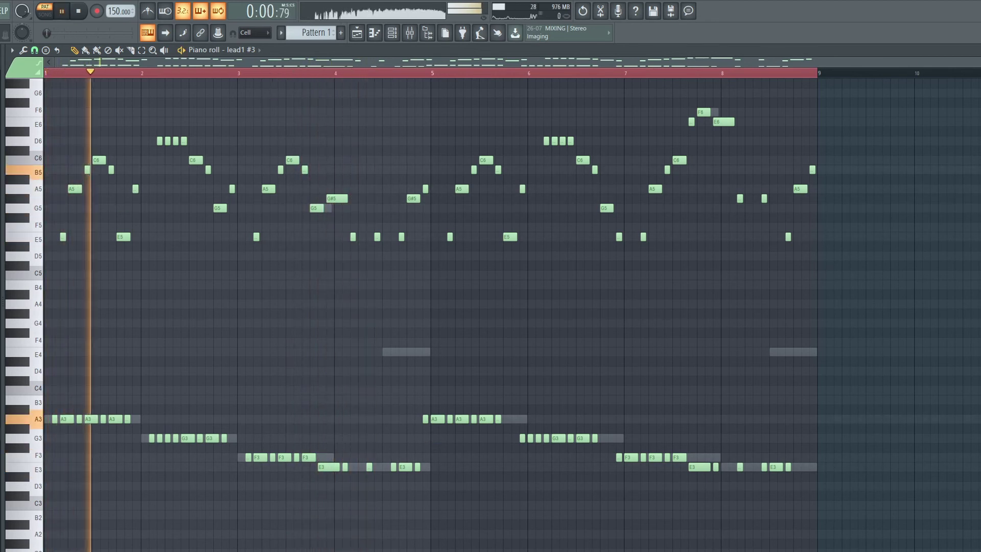
Step: Audition toward bar 8 and nudge the low bass notes one step later
{"action": "left_click_drag", "start_coordinate": [874, 351], "coordinate": [121, 526]}
{"action": "scroll", "coordinate": [430, 352], "scroll_direction": "down", "scroll_amount": 2}
{"action": "key", "text": "space"}
{"action": "scroll", "coordinate": [420, 230], "scroll_direction": "up", "scroll_amount": 2}
{"action": "key", "text": "space"}
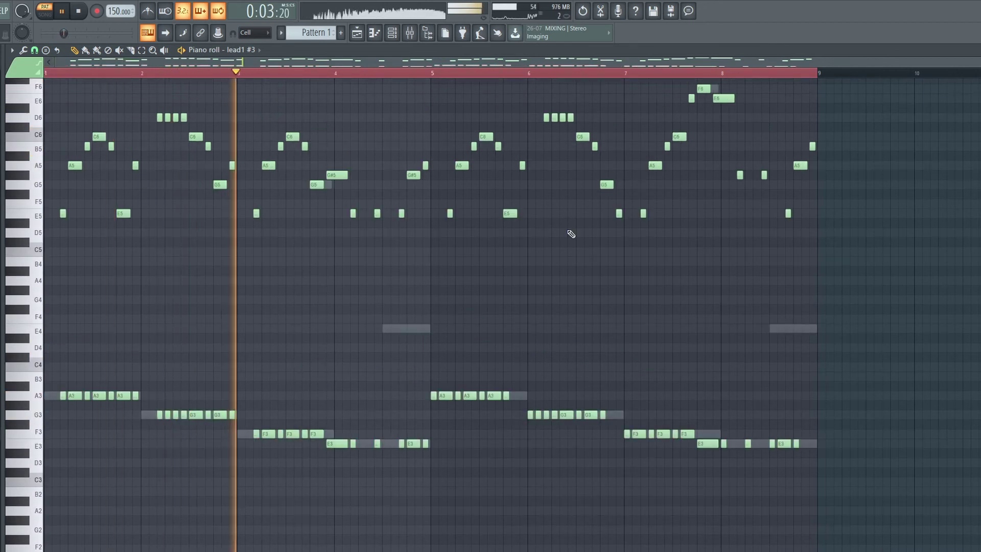
{"action": "left_click", "coordinate": [686, 74]}
{"action": "scroll", "coordinate": [734, 180], "scroll_direction": "up", "scroll_amount": 1}
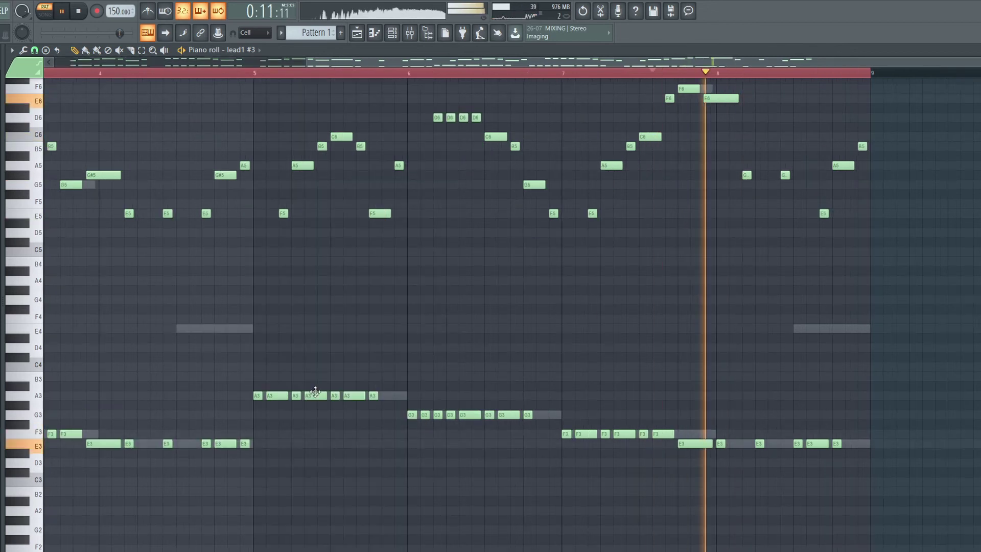
{"action": "left_click_drag", "start_coordinate": [257, 370], "coordinate": [734, 481]}
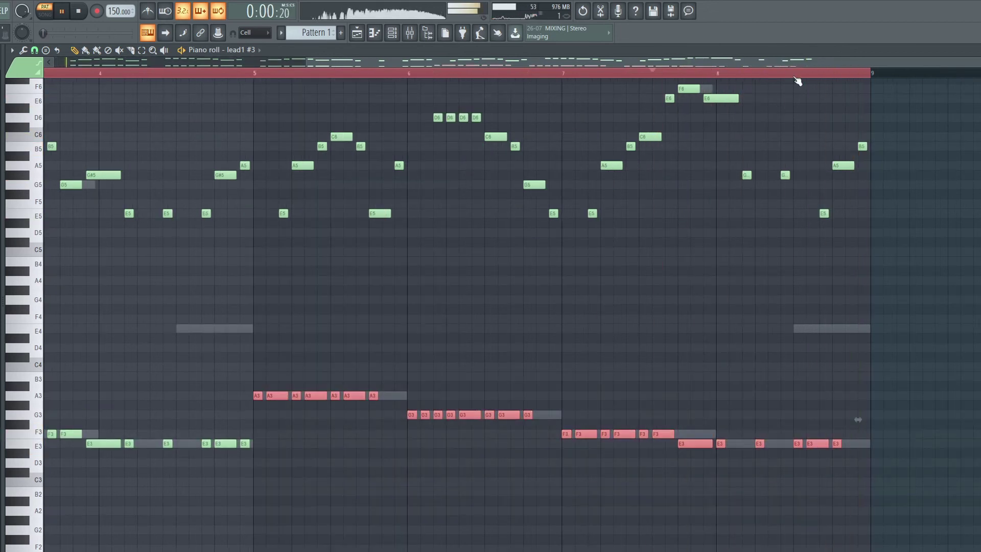
{"action": "key", "text": "shift+Right"}
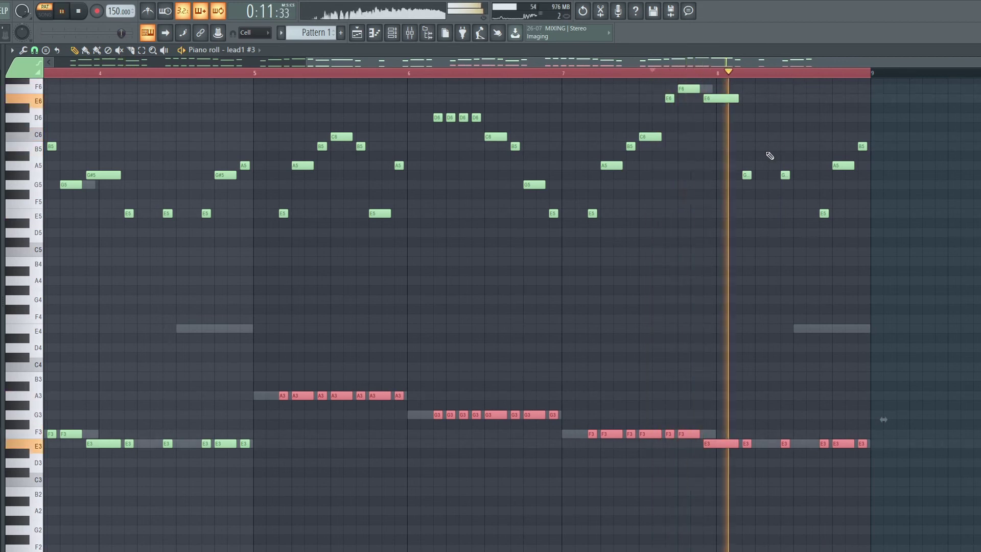
{"action": "scroll", "coordinate": [747, 83], "scroll_direction": "down", "scroll_amount": 3}
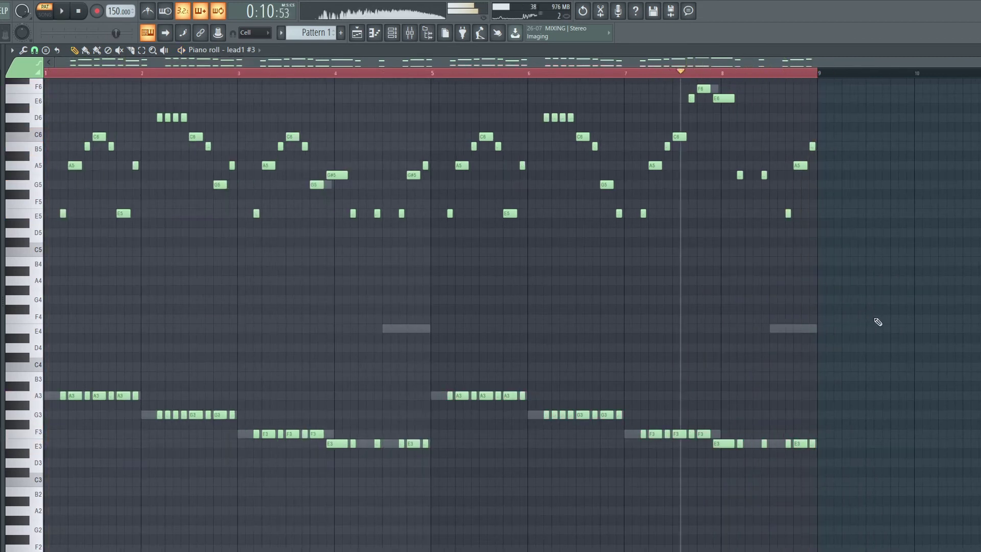
Step: Raise lead1 #4's notes an octave and stack copies above them as chords
{"action": "key", "text": "F6"}
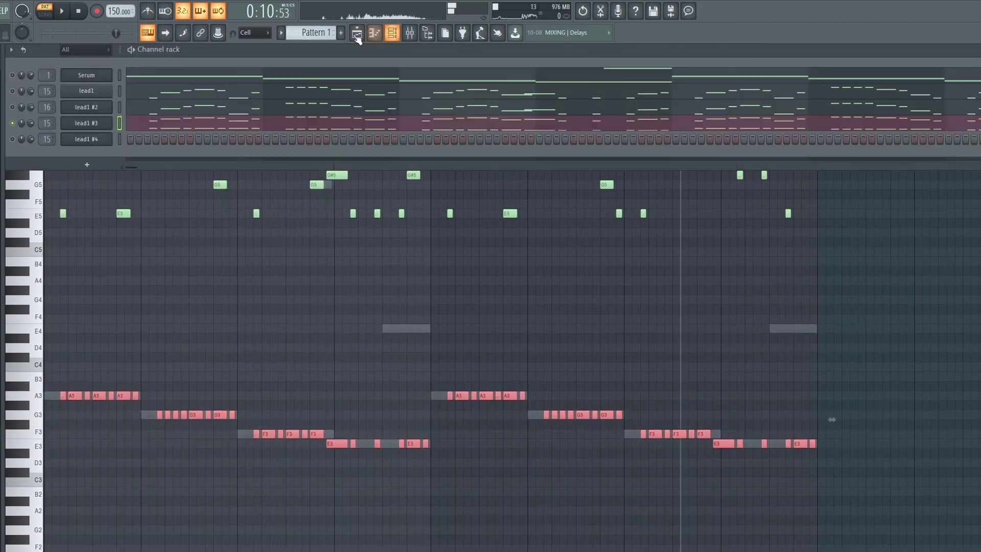
{"action": "left_click", "coordinate": [376, 32]}
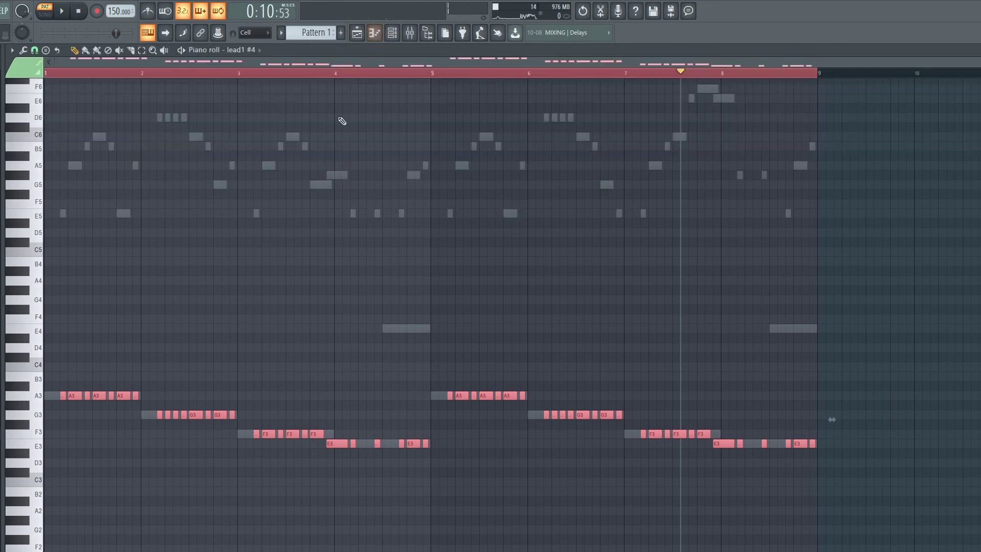
{"action": "left_click", "coordinate": [394, 34]}
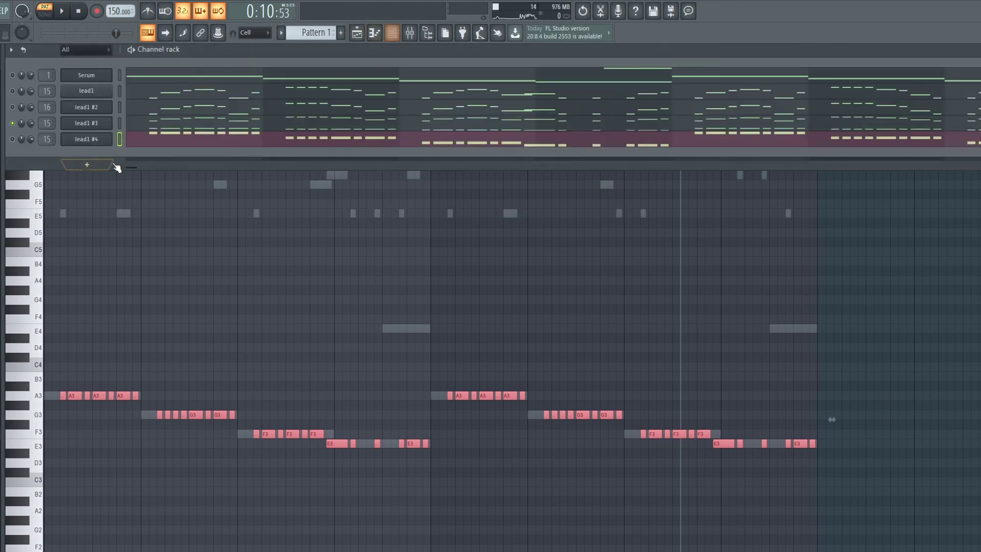
{"action": "left_click", "coordinate": [245, 140]}
{"action": "key", "text": "ctrl+Up"}
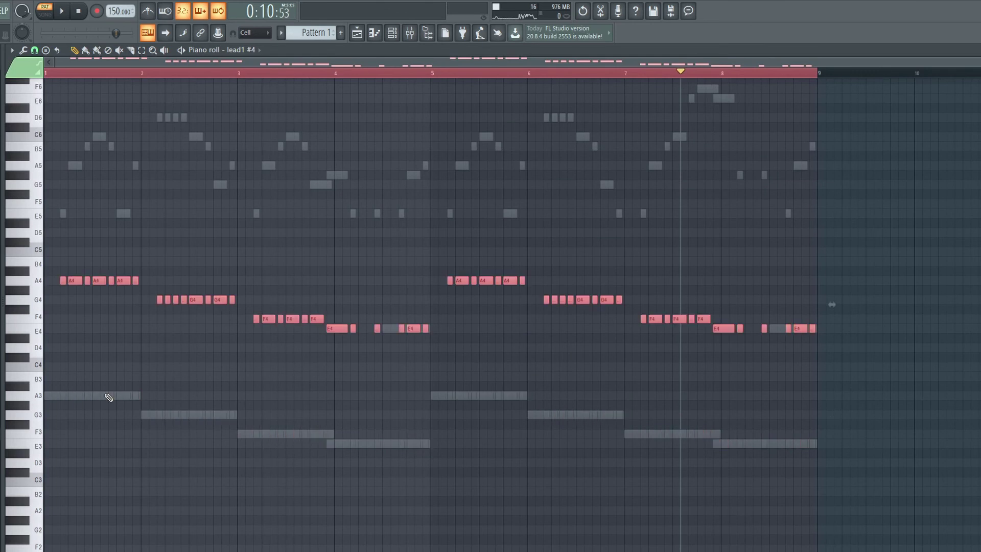
{"action": "left_click_drag", "start_coordinate": [74, 281], "coordinate": [75, 134]}
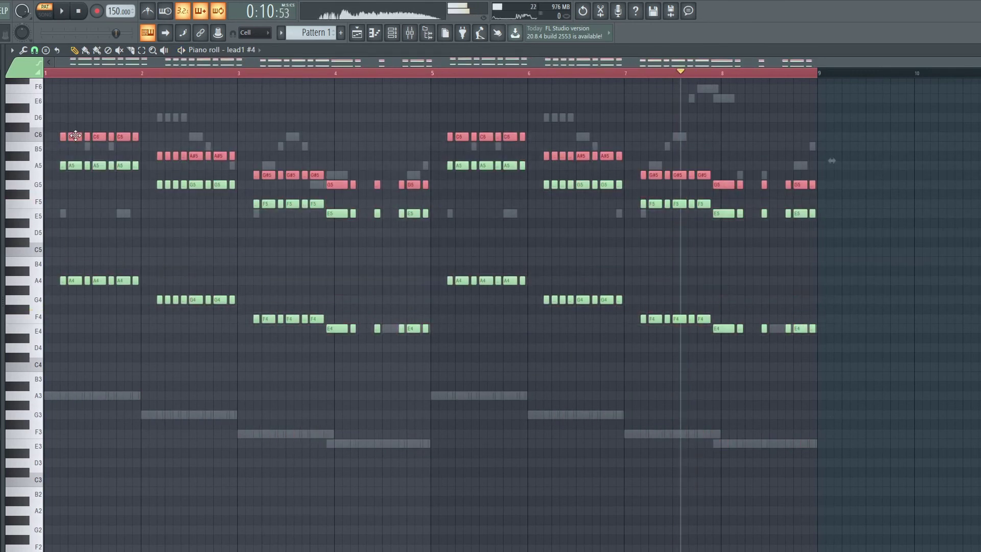
Step: Load the "new fav supersaw" preset in lead1 #4's Serum and audition it
{"action": "key", "text": "F6"}
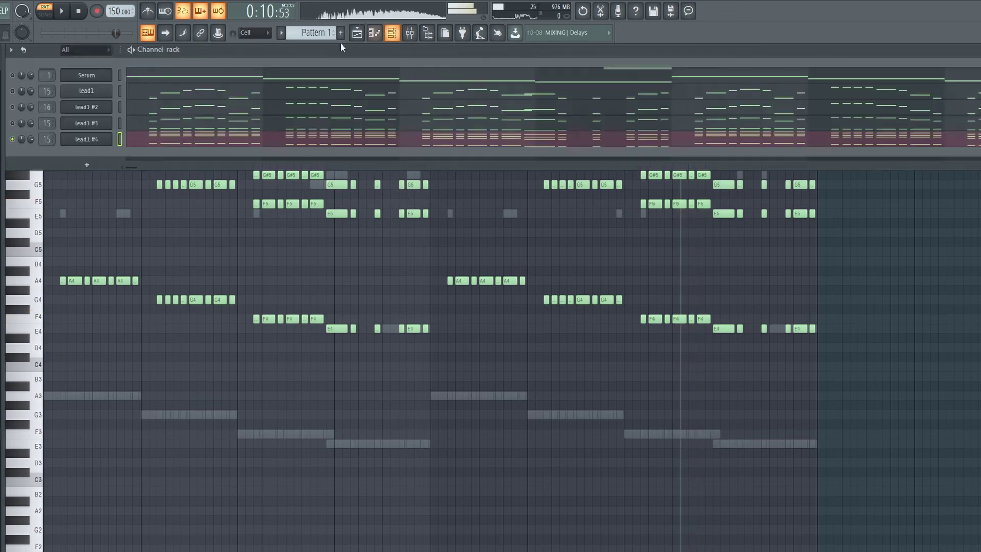
{"action": "left_click", "coordinate": [98, 138]}
{"action": "left_click", "coordinate": [379, 212]}
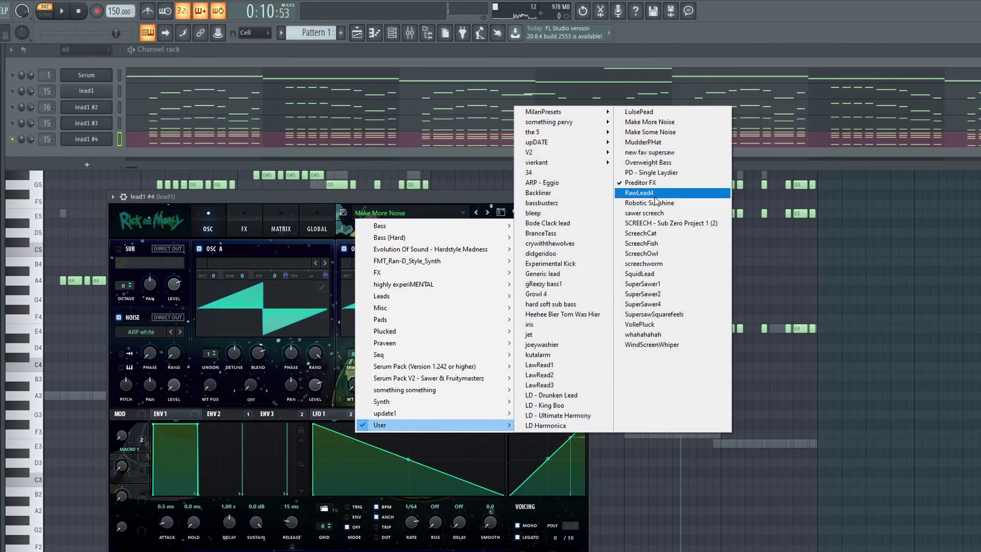
{"action": "mouse_move", "coordinate": [380, 425]}
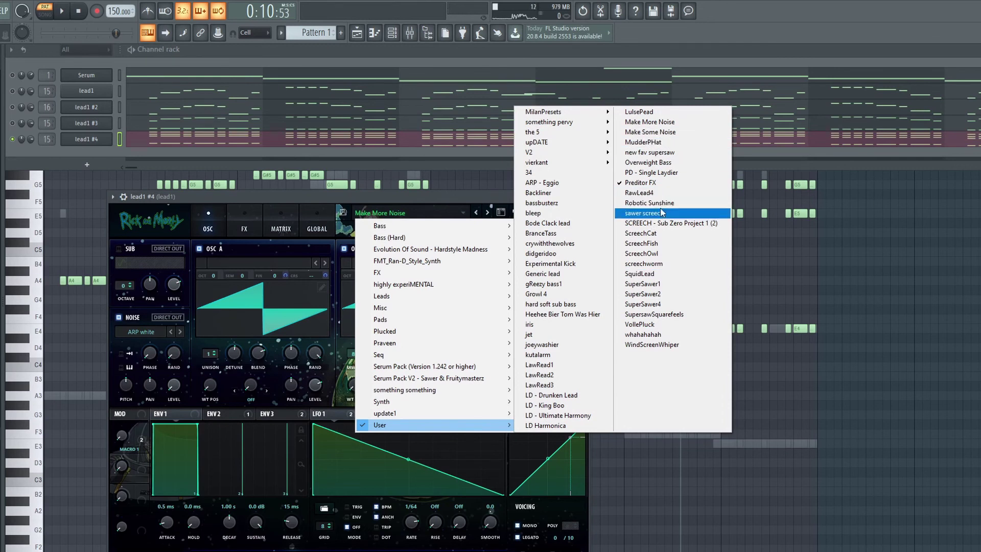
{"action": "left_click", "coordinate": [649, 151]}
{"action": "key", "text": "space"}
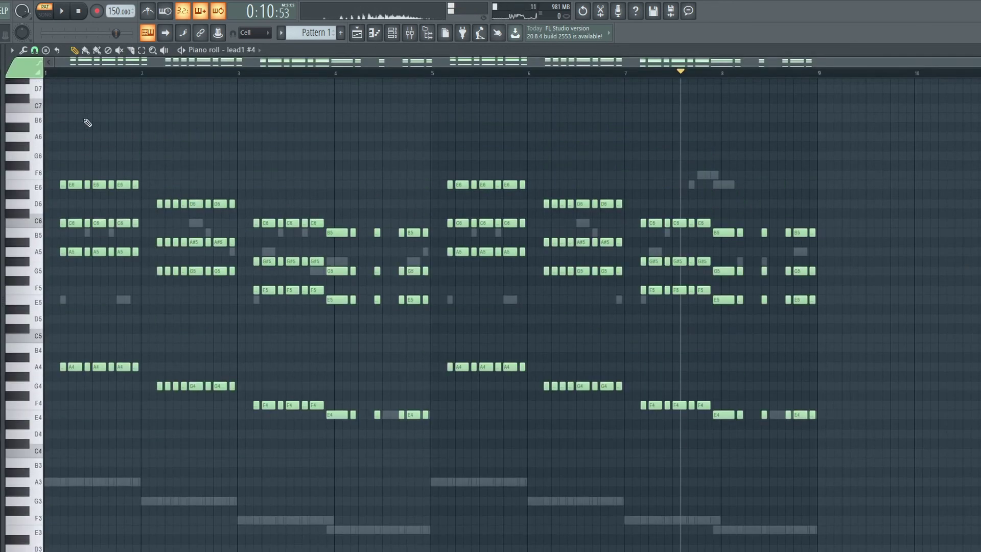
Step: Raise chord notes a semitone: bar-2 A#5 to B5, bar-3 G#5 to A5, G5 to G#5
{"action": "key", "text": "space"}
{"action": "key", "text": "space"}
{"action": "left_click_drag", "start_coordinate": [154, 238], "coordinate": [238, 248]}
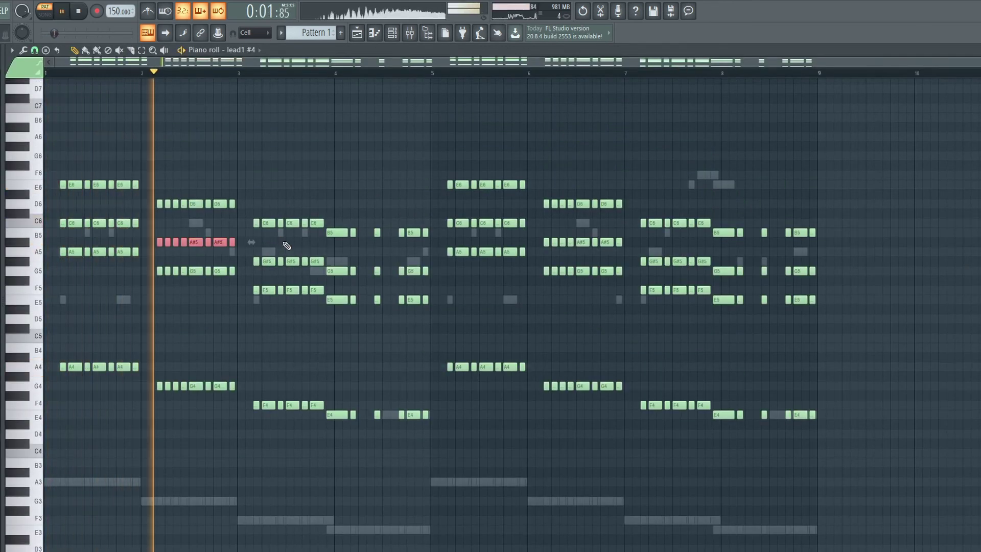
{"action": "key", "text": "shift+Up"}
{"action": "left_click", "coordinate": [254, 261]}
{"action": "left_click_drag", "start_coordinate": [292, 268], "coordinate": [433, 264]}
{"action": "key", "text": "shift+Up"}
{"action": "left_click", "coordinate": [289, 73]}
{"action": "key", "text": "shift+Up"}
{"action": "key", "text": "space"}
{"action": "key", "text": "ctrl+d"}
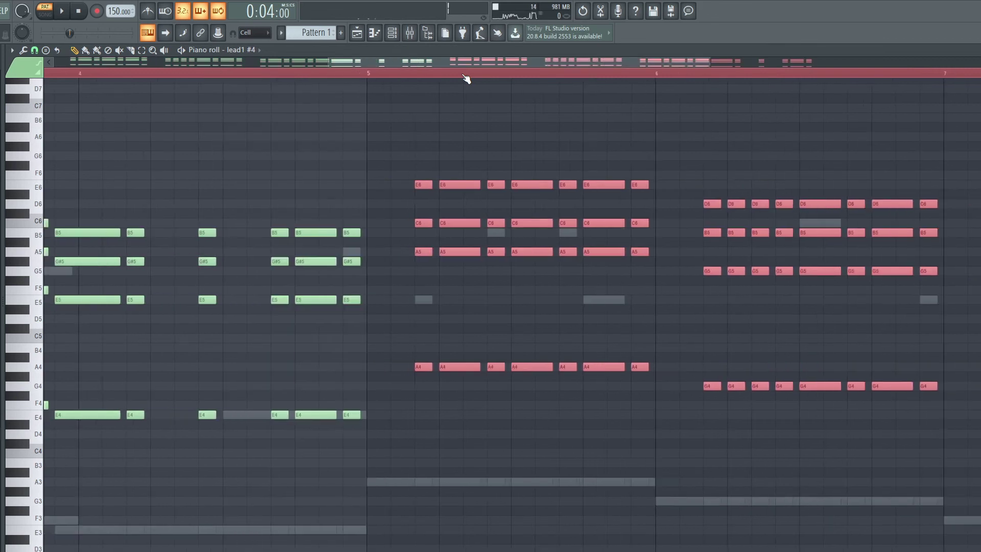
Step: Duplicate the bars 1–4 chords into bars 5–8 and play the pattern
{"action": "key", "text": "ctrl+b"}
{"action": "key", "text": "ctrl+d"}
{"action": "key", "text": "space"}
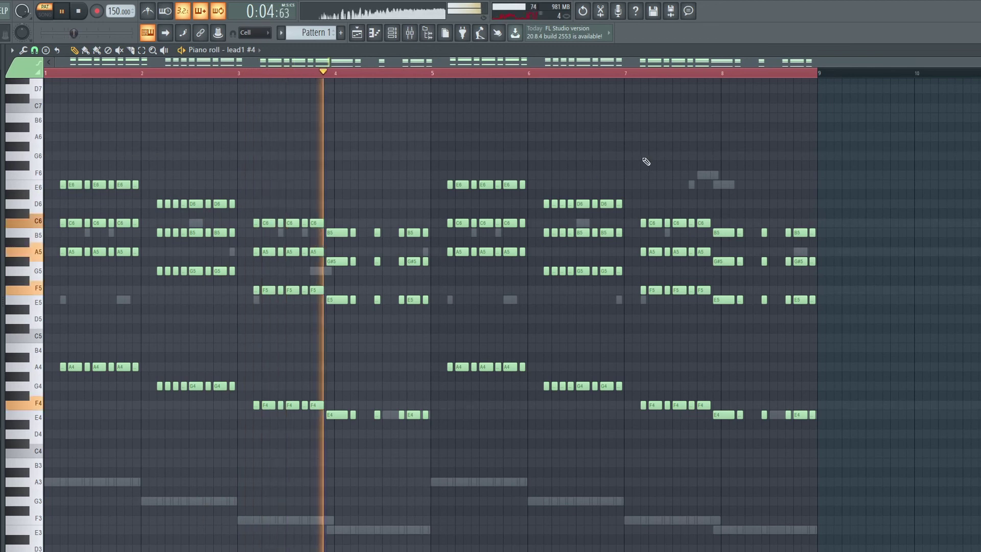
Step: Drop the selected E6 and C#6 notes down one octave
{"action": "left_click_drag", "start_coordinate": [775, 164], "coordinate": [162, 207]}
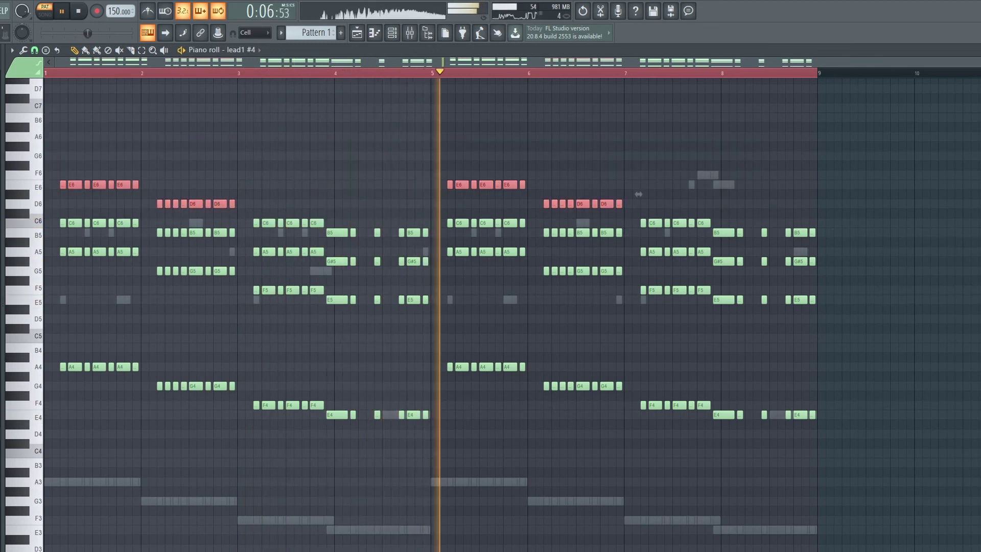
{"action": "key", "text": "ctrl+Down"}
{"action": "scroll", "coordinate": [383, 276], "scroll_direction": "down", "scroll_amount": 3}
{"action": "left_click_drag", "start_coordinate": [844, 269], "coordinate": [54, 337]}
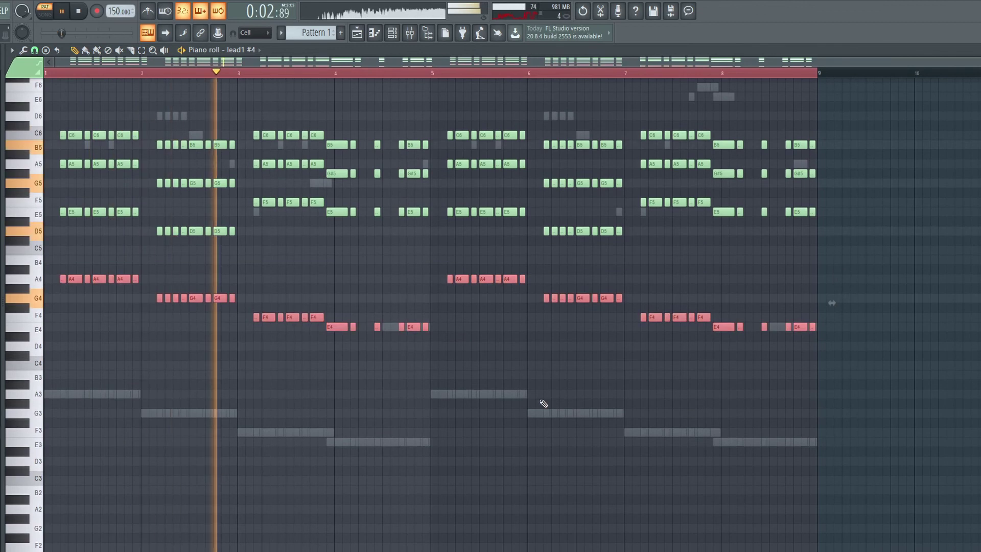
{"action": "scroll", "coordinate": [543, 404], "scroll_direction": "up", "scroll_amount": 3}
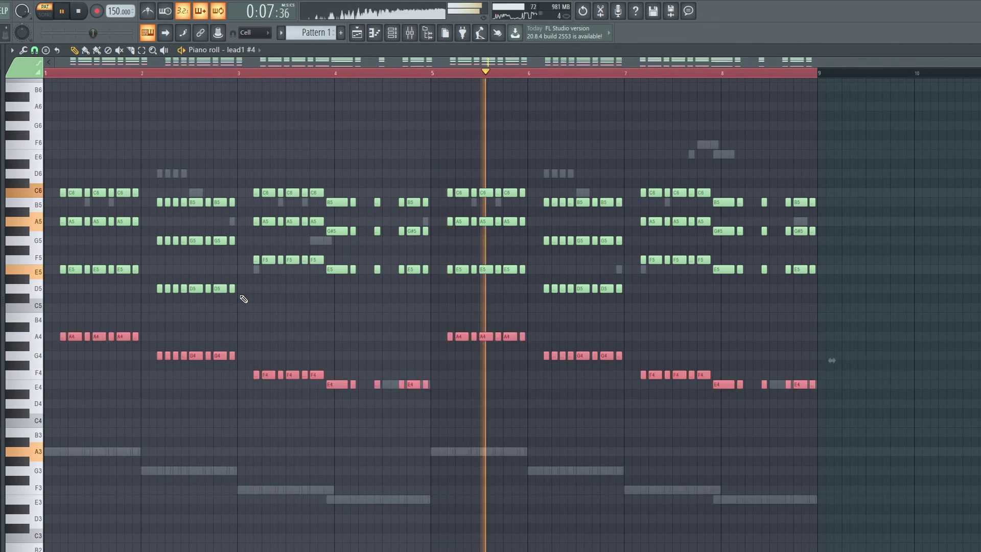
{"action": "key", "text": "space"}
{"action": "key", "text": "ctrl+d"}
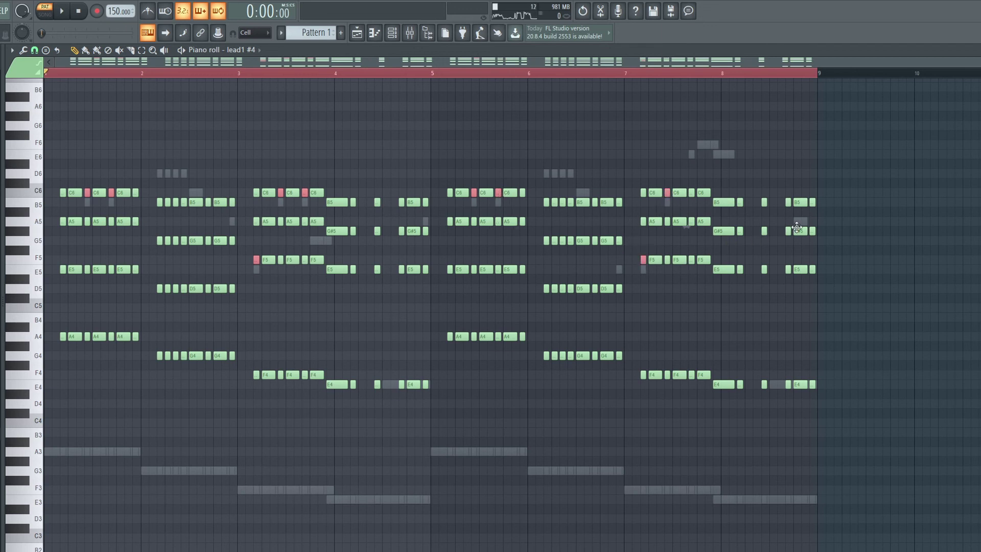
Step: Delete the last D5 note while auditioning the pattern
{"action": "key", "text": "space"}
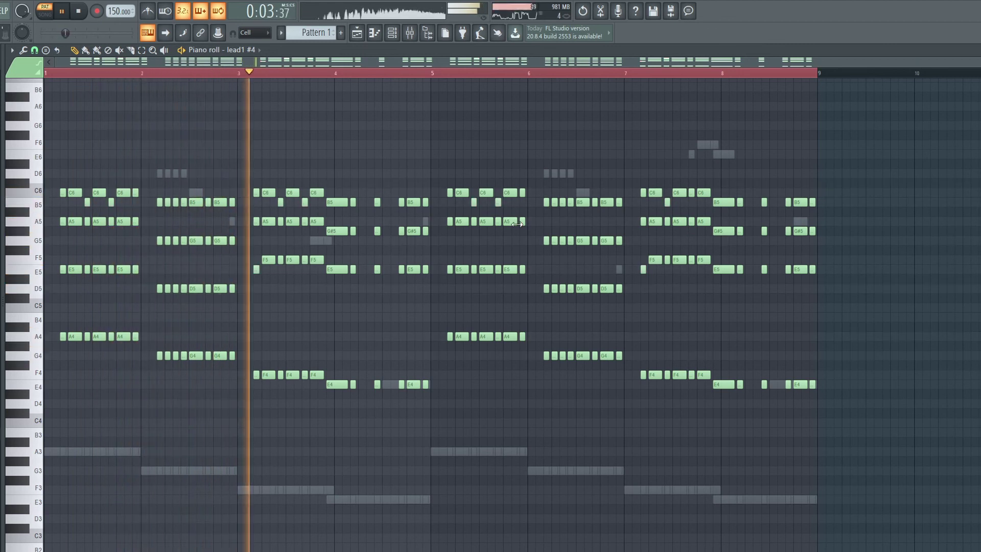
{"action": "right_click", "coordinate": [620, 289]}
{"action": "key", "text": "space"}
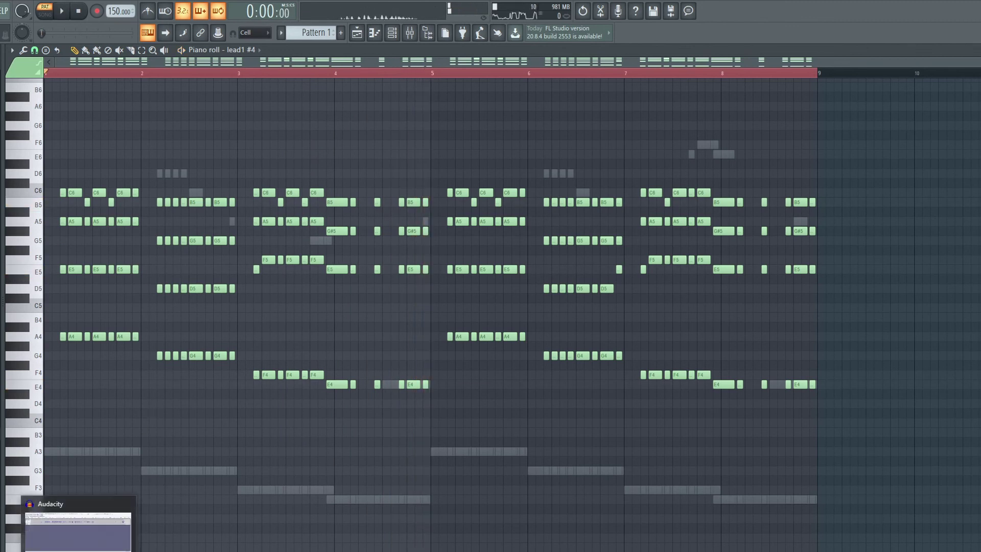
Step: Show the Mixer with the lead1 inserts and the Channel rack using F9 and F6
{"action": "key", "text": "F9"}
{"action": "key", "text": "F6"}
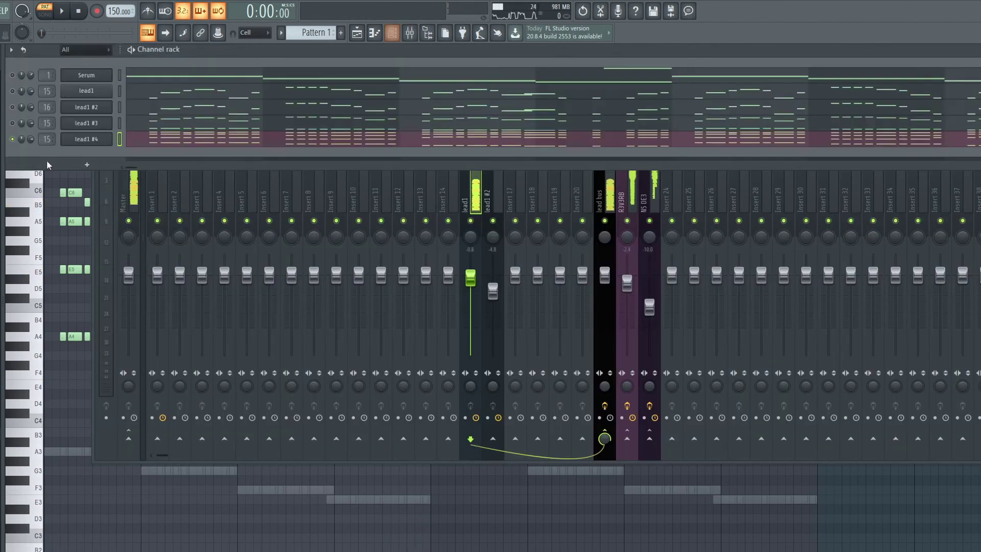